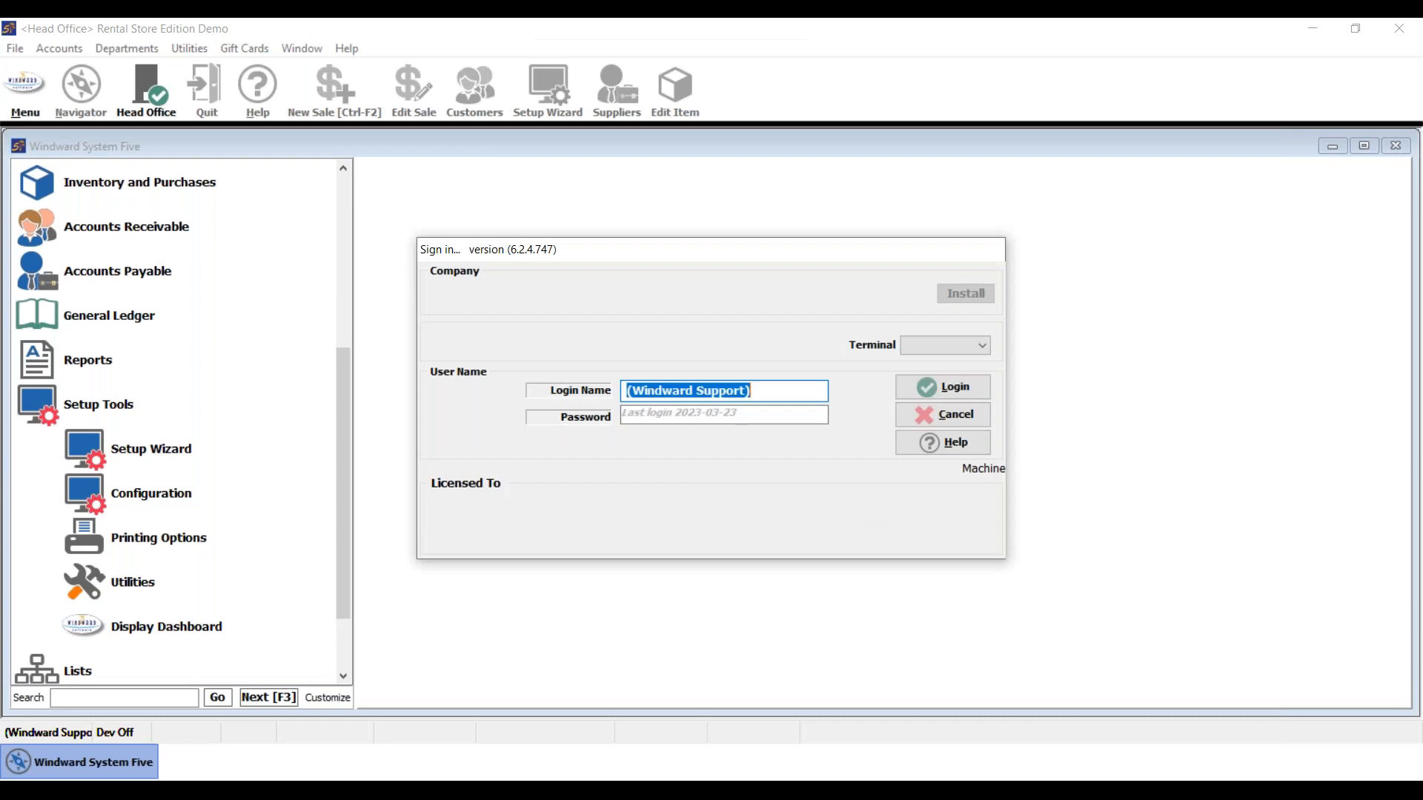
# - Enter the support login's password and sign in to Windward System Five
pyautogui.press('Tab')
pyautogui.write('########')
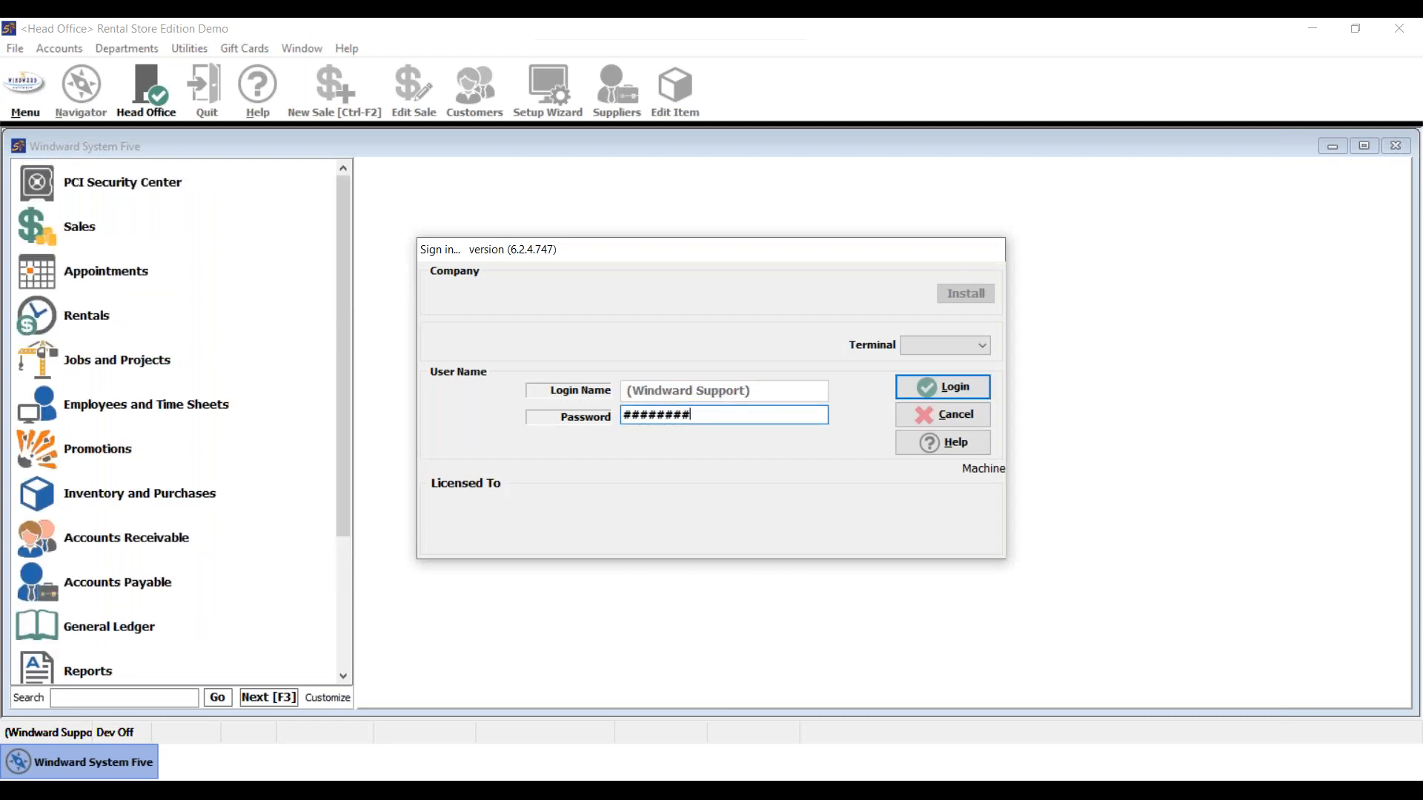
pyautogui.press('Return')
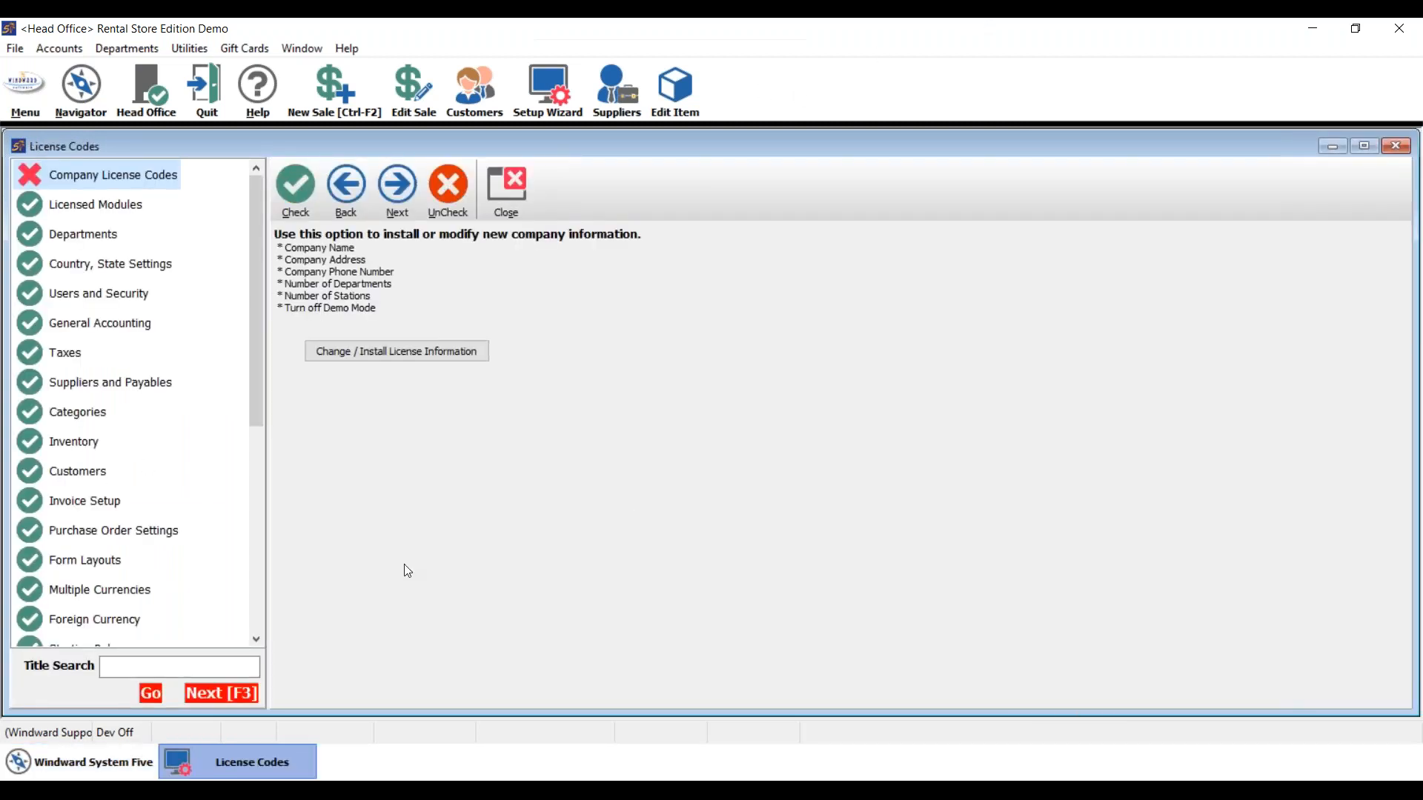
# - Try each Pack Size purchasing option, ending on 'Pack Ordering is set on each Inventory Item'
pyautogui.click(144, 533)
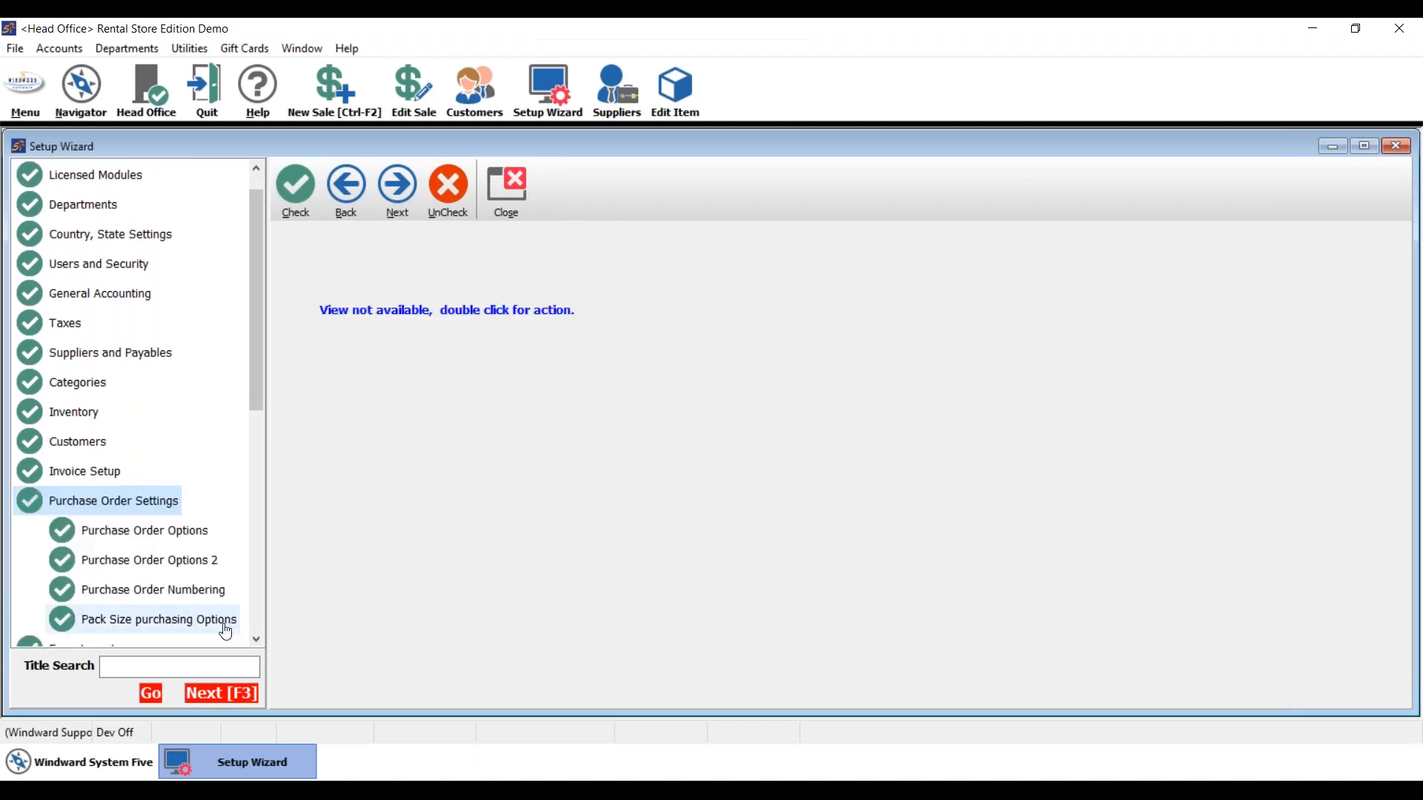
pyautogui.click(209, 625)
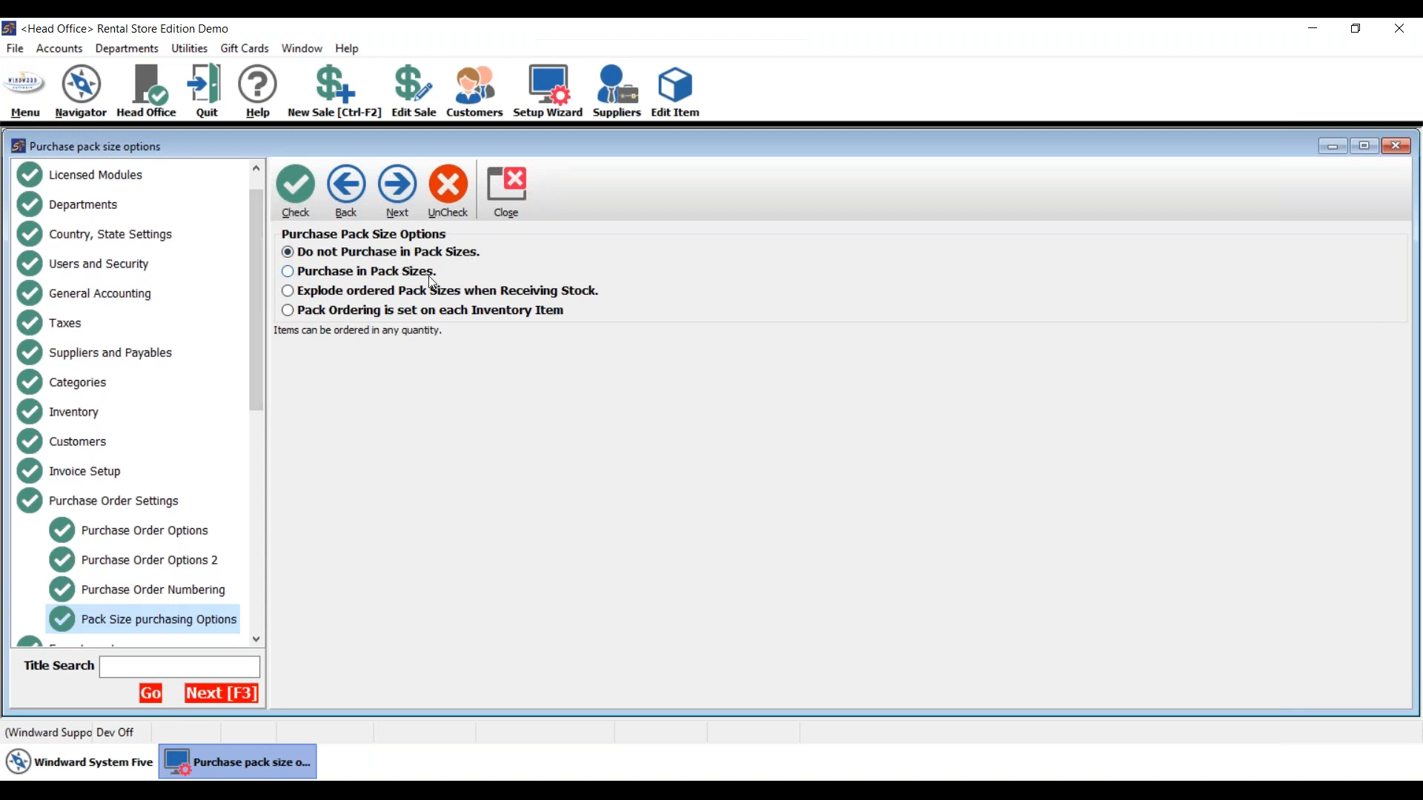
pyautogui.click(299, 273)
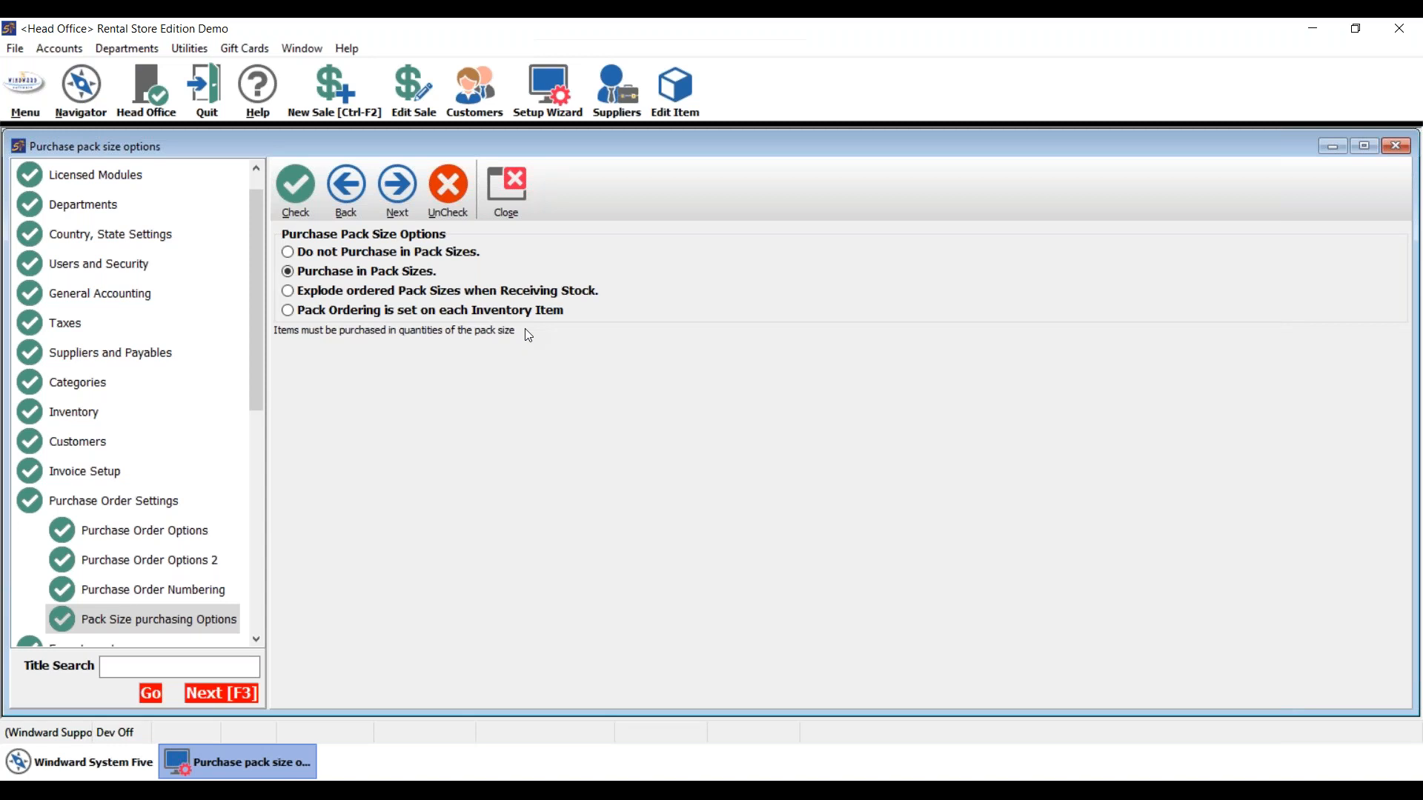
pyautogui.click(343, 295)
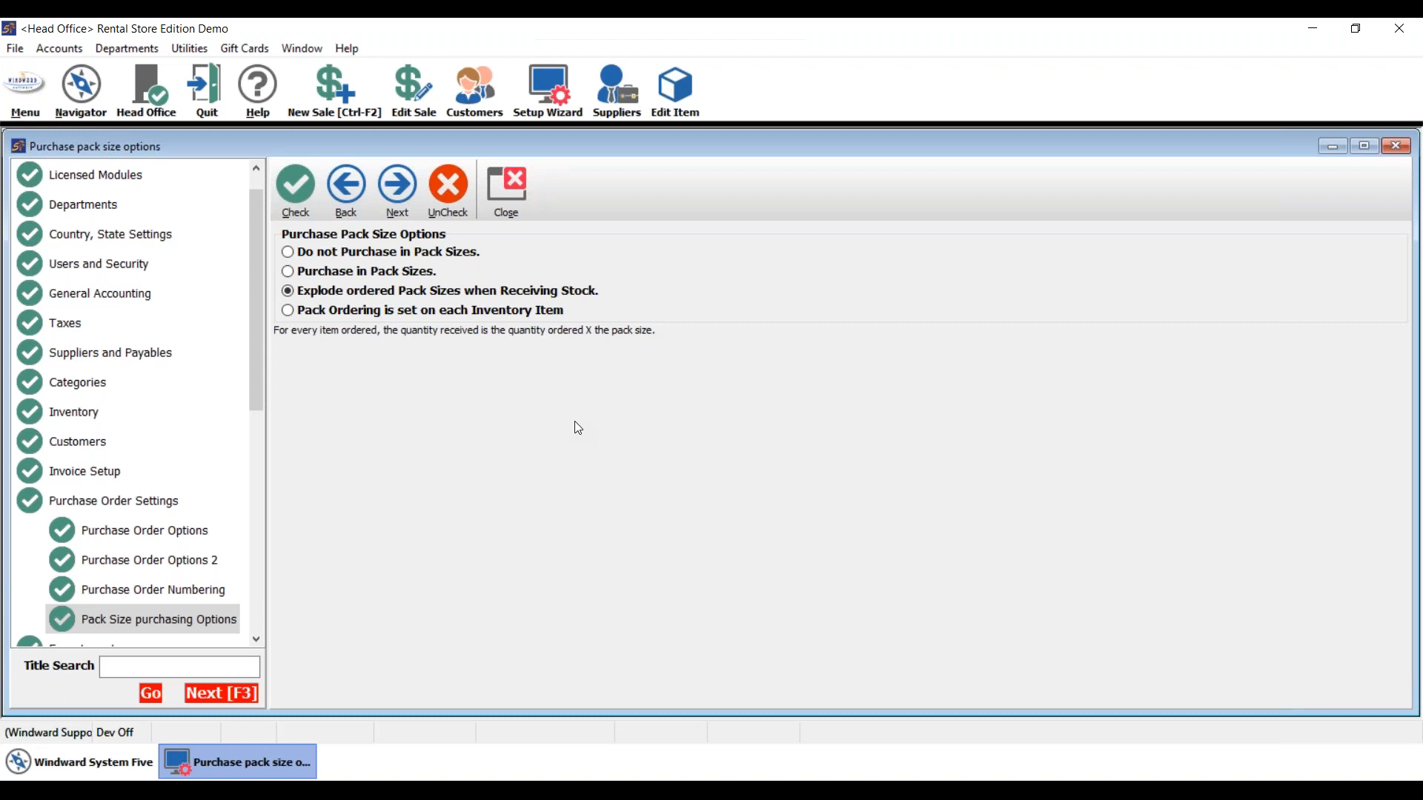
pyautogui.click(338, 311)
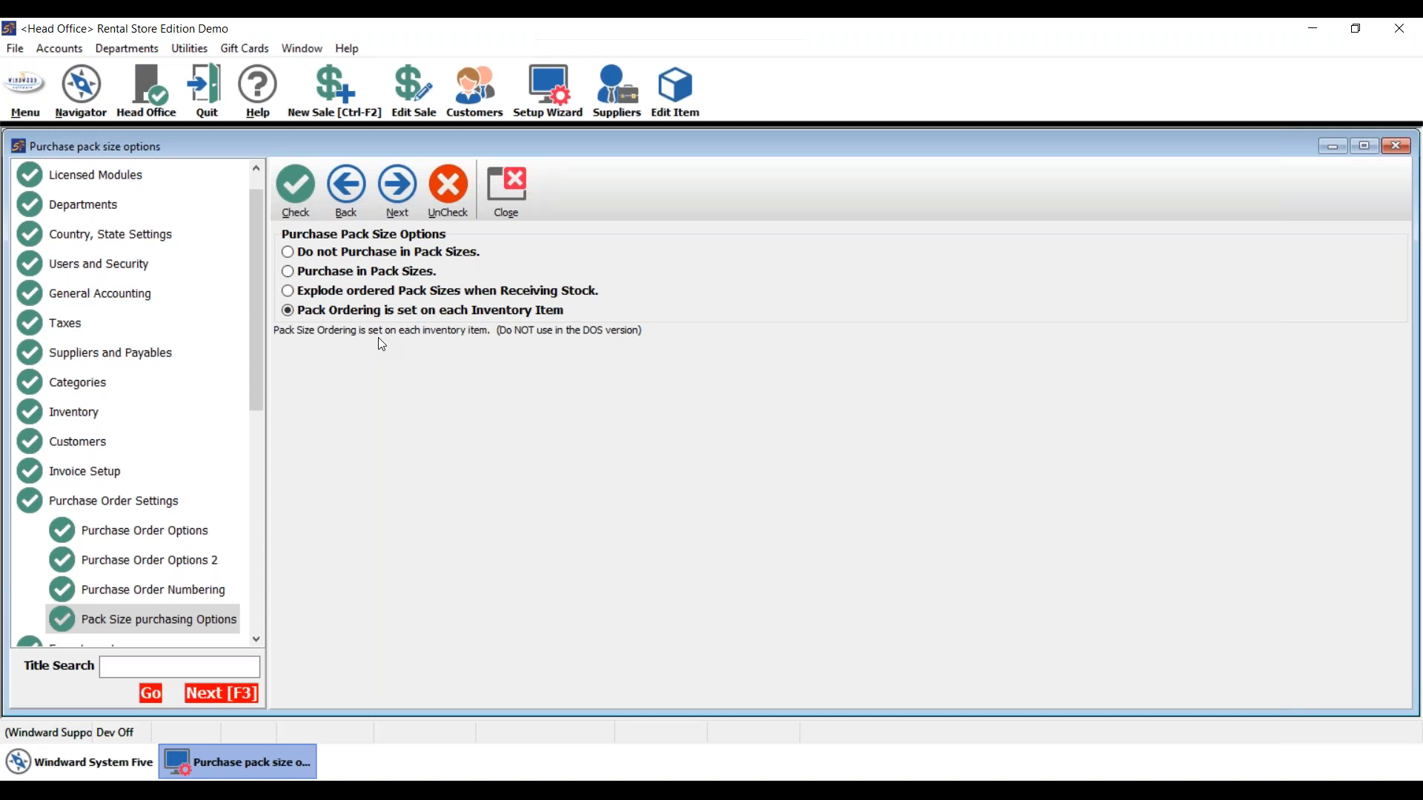
pyautogui.click(316, 276)
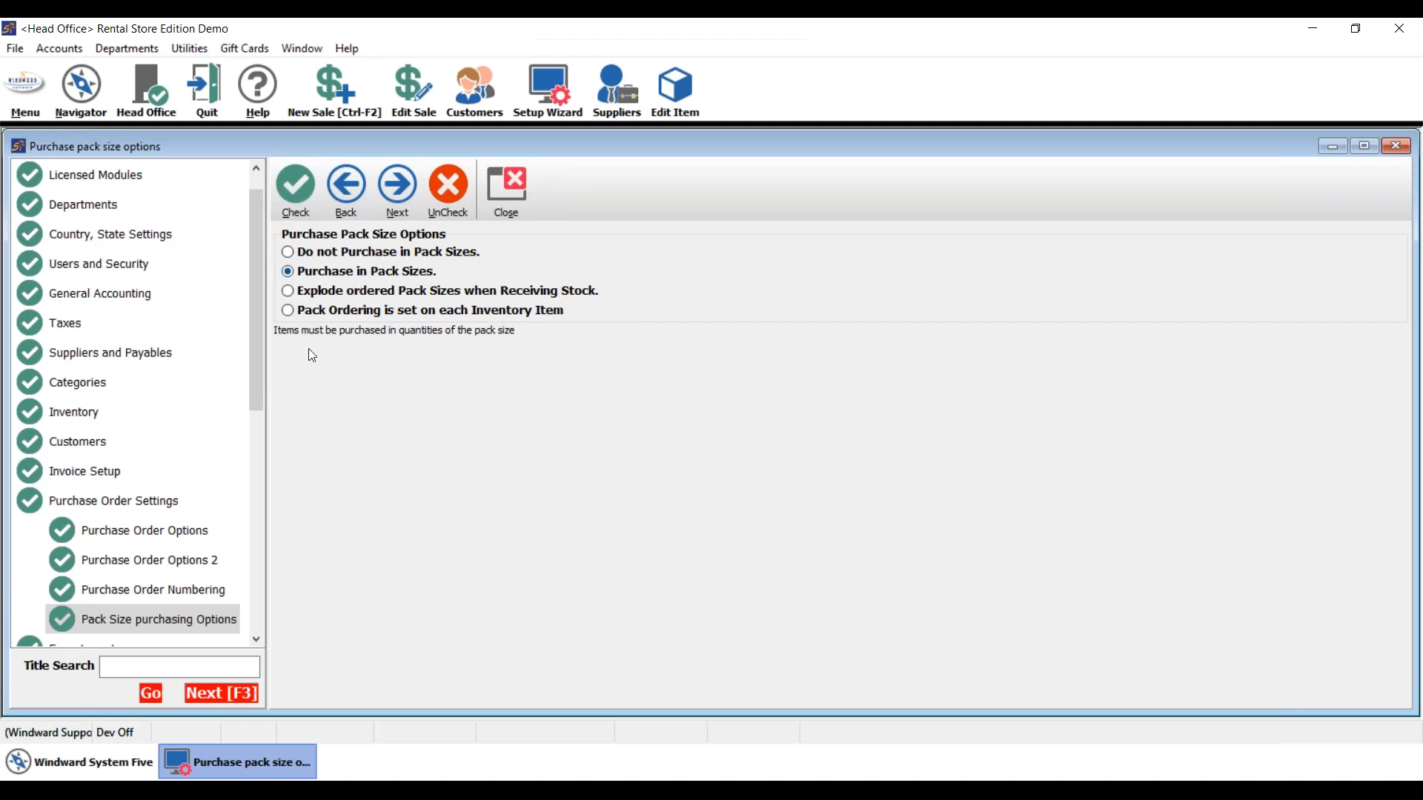
pyautogui.click(322, 311)
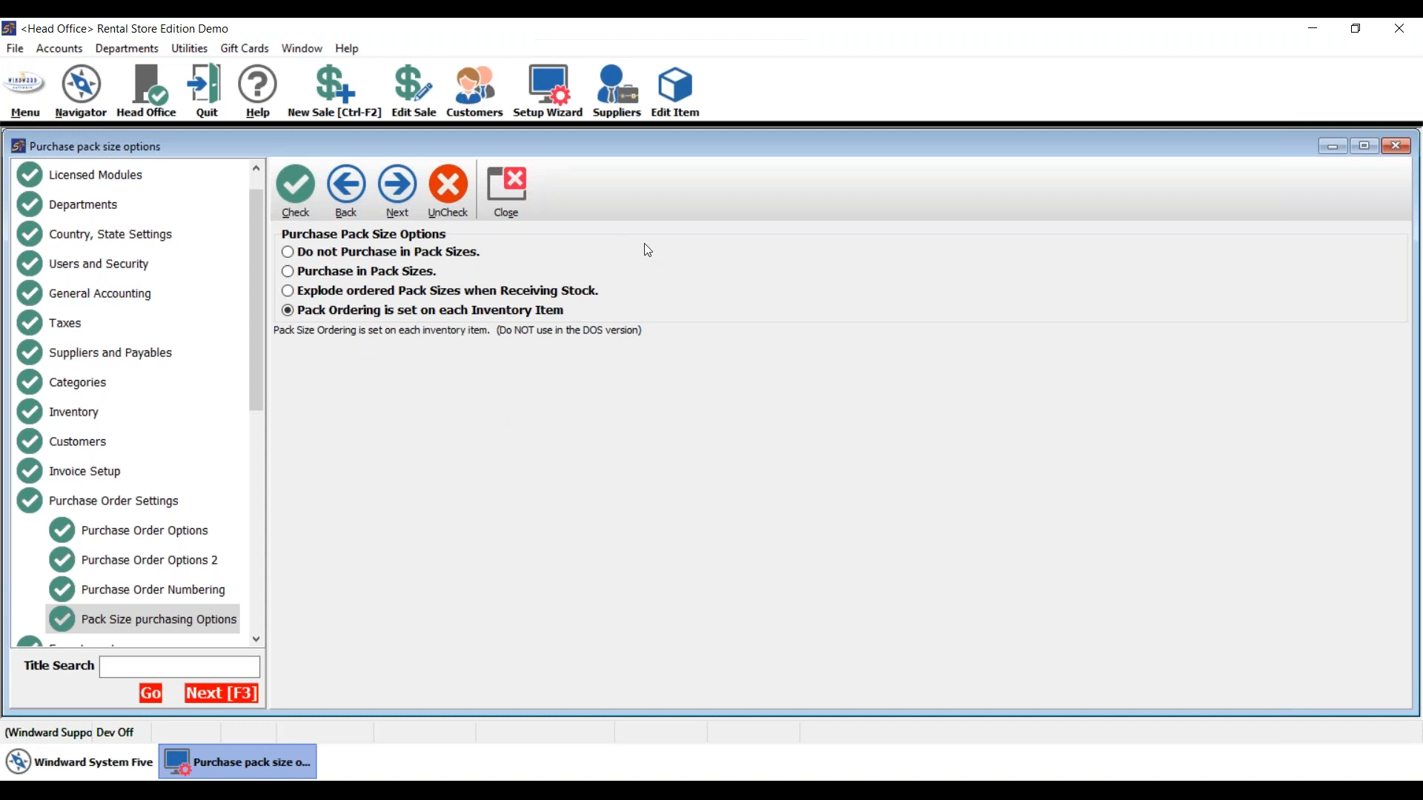
pyautogui.click(666, 83)
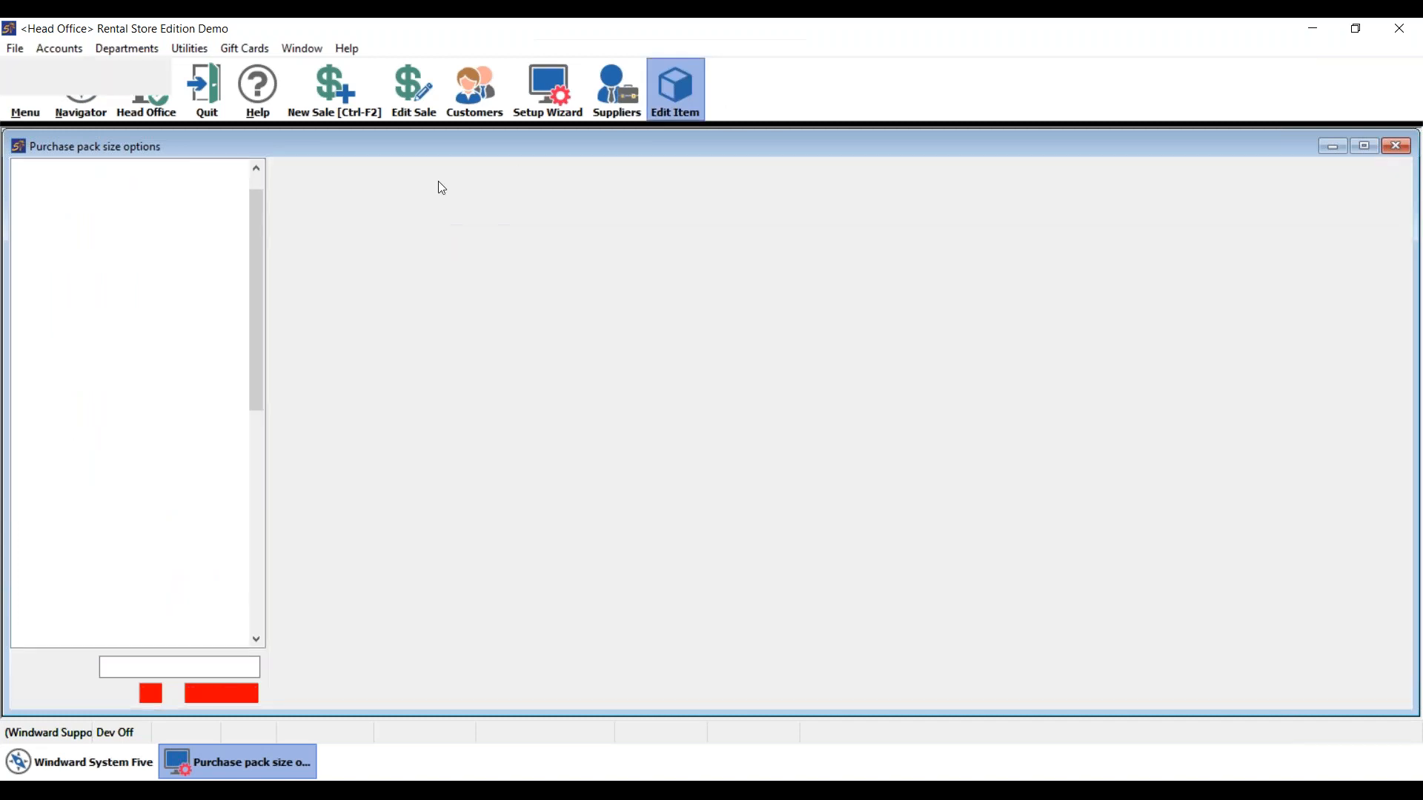
# - Search for 'a-test', open item A-TEST and check its standard cost and list price
pyautogui.write('a-test')
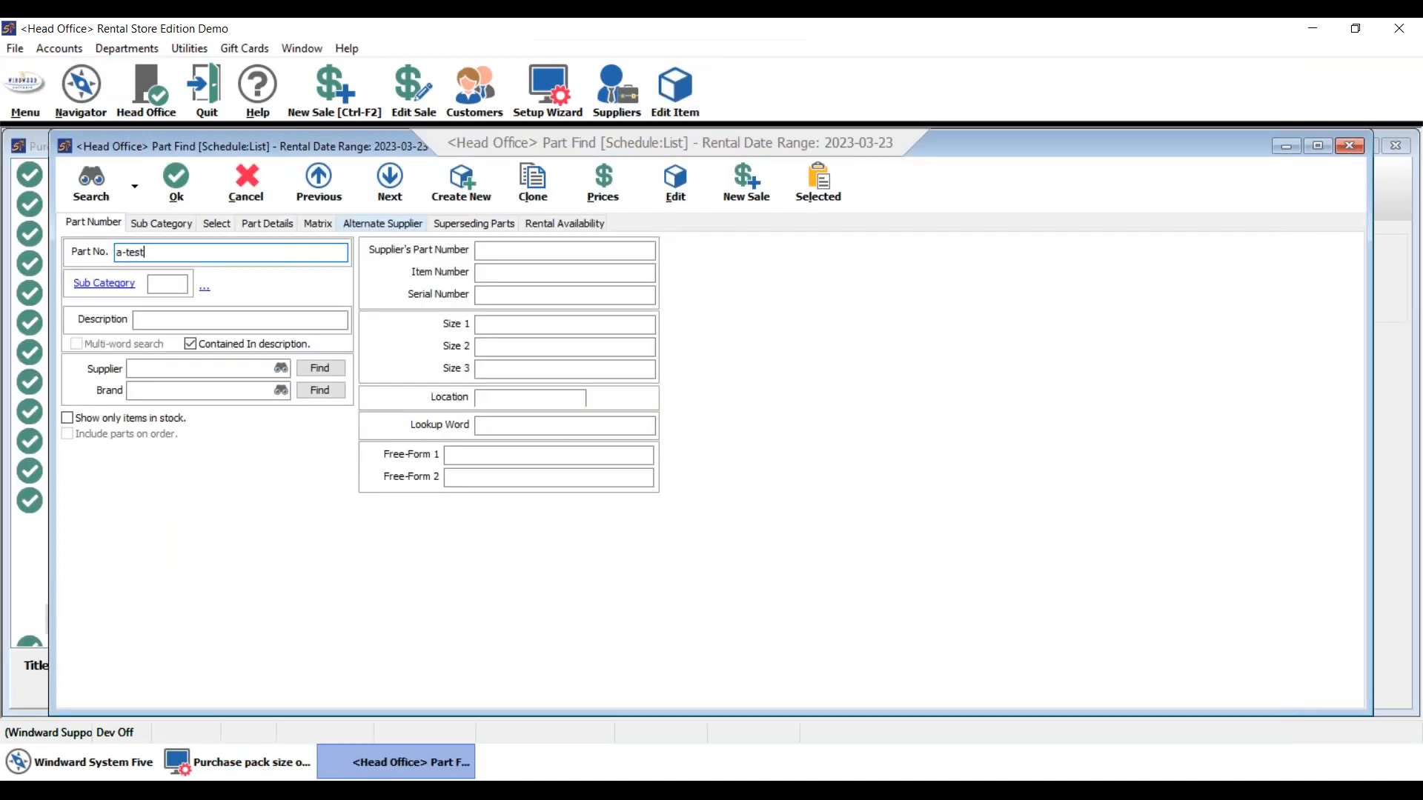
pyautogui.press('Return')
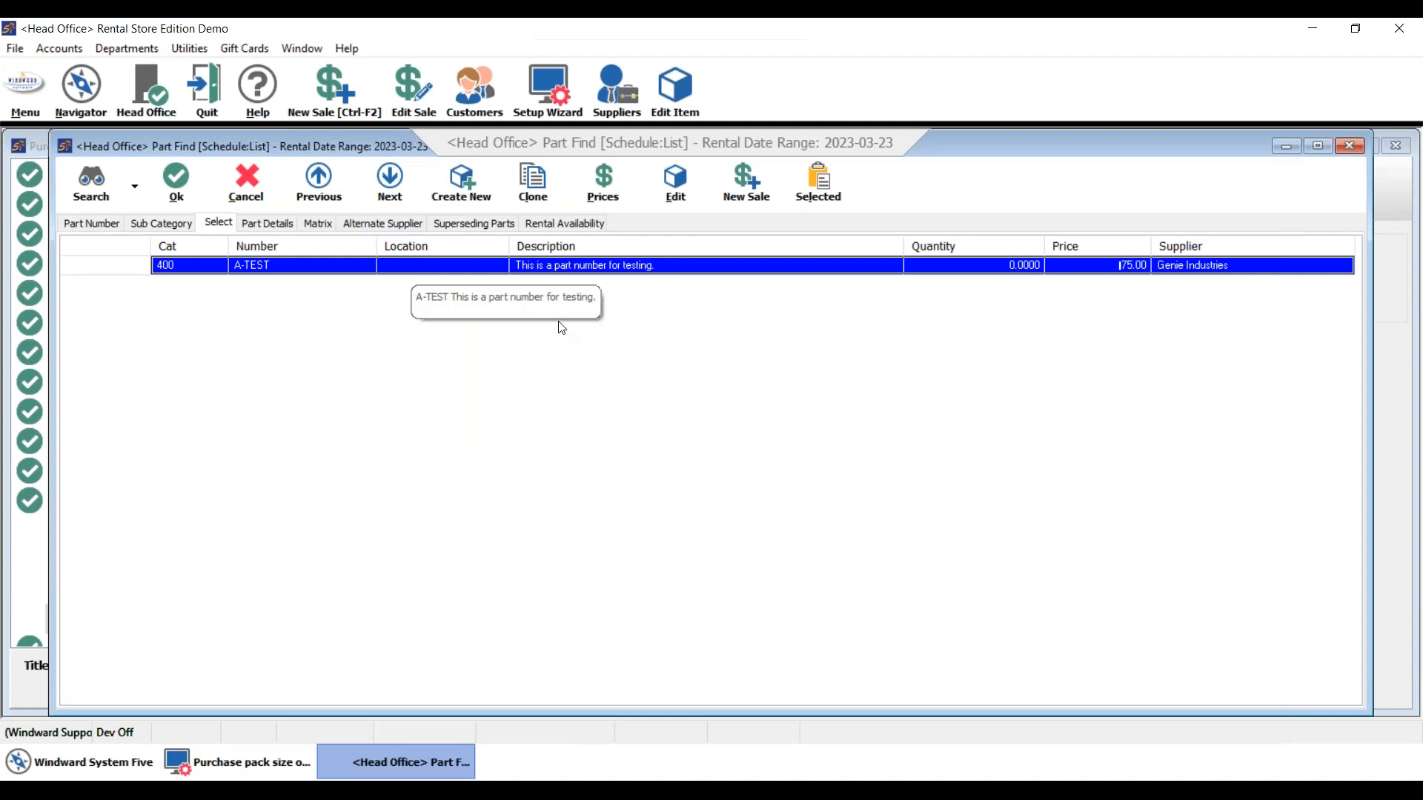
pyautogui.doubleClick(569, 265)
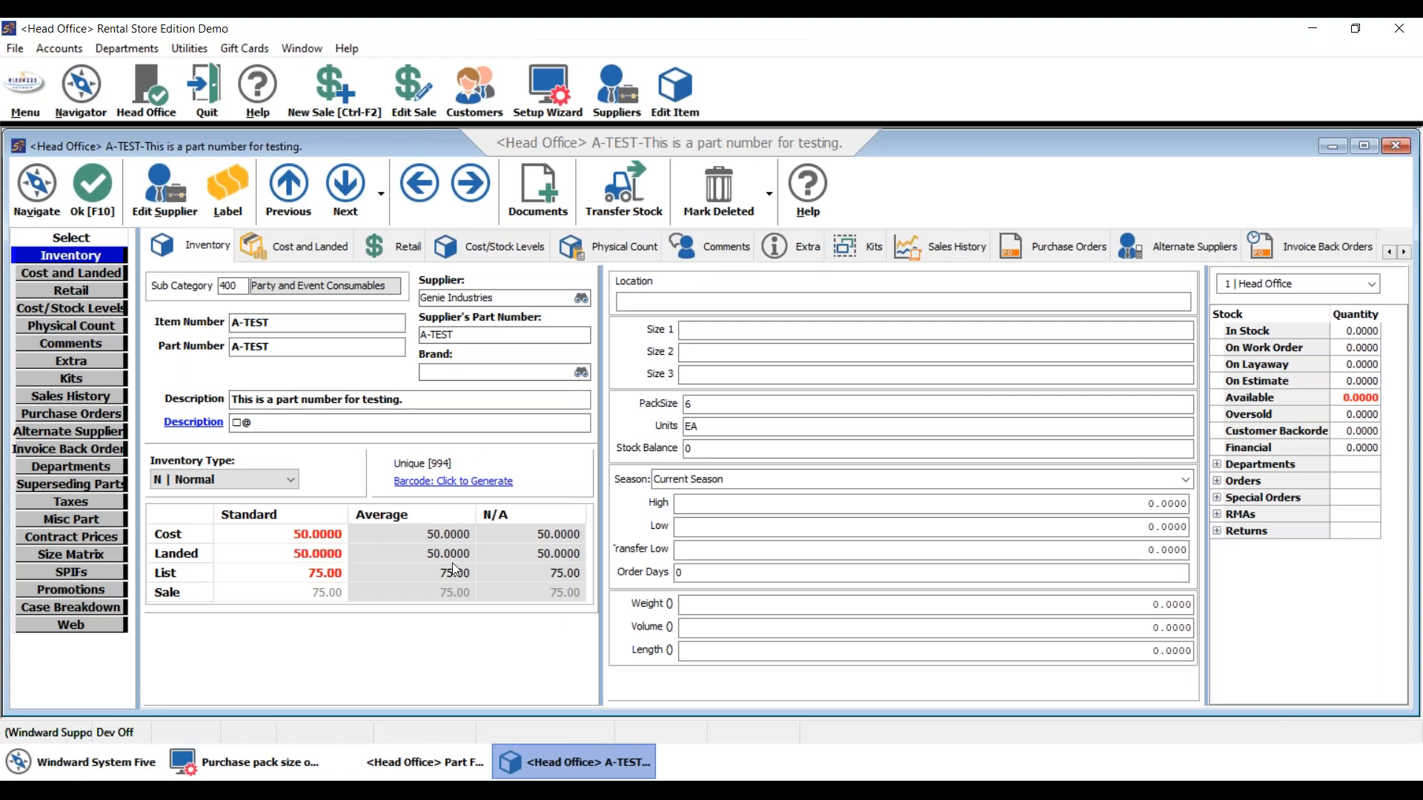
pyautogui.click(296, 537)
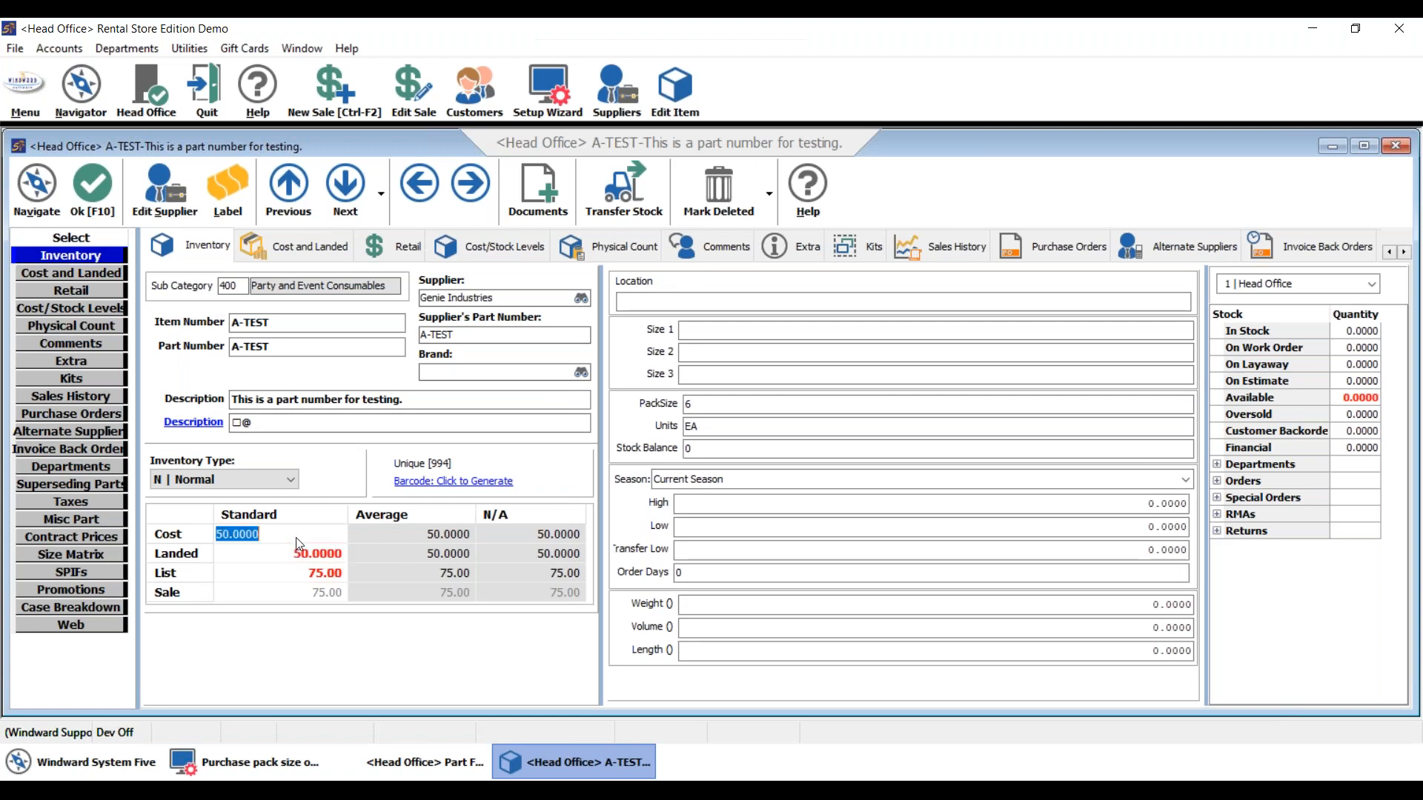
pyautogui.click(311, 574)
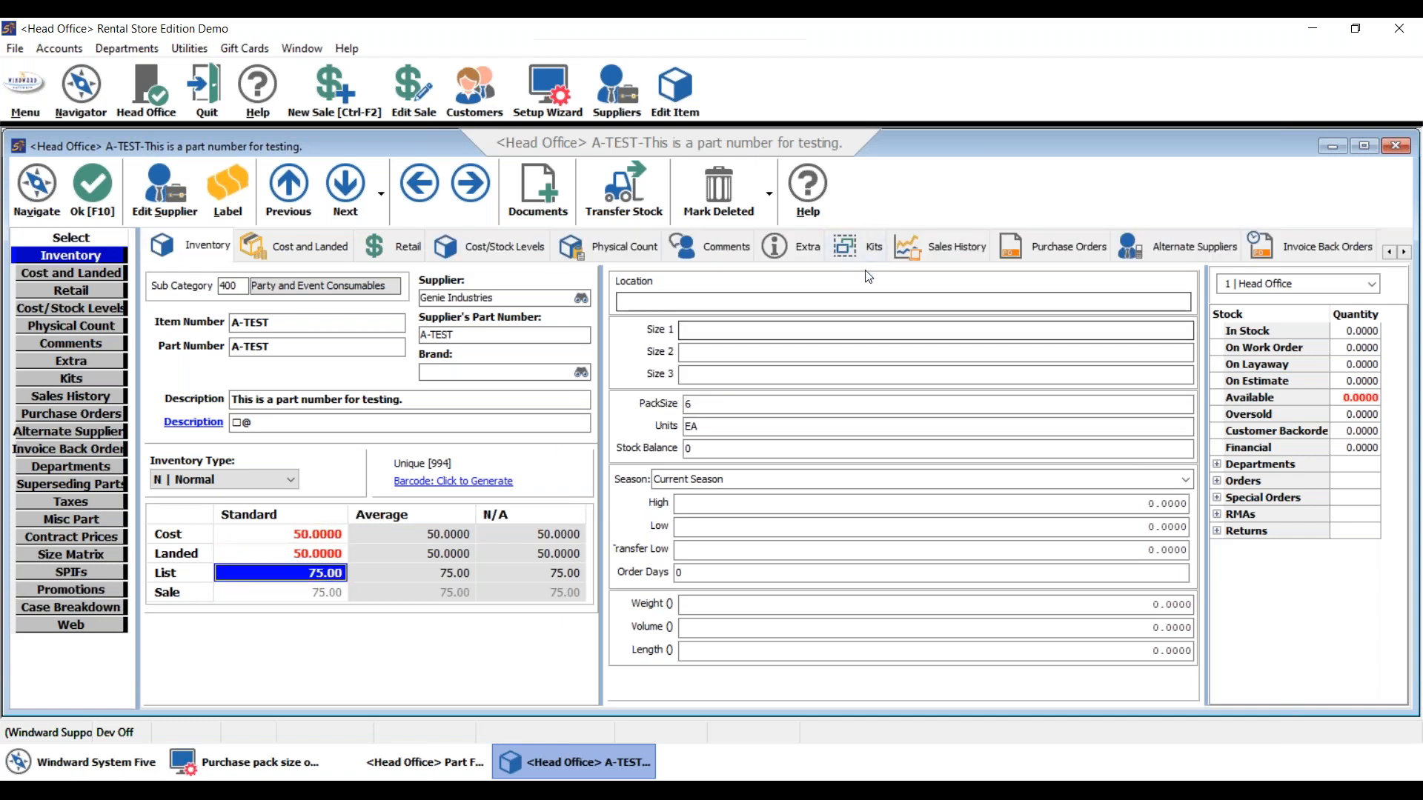
# - Inspect A-TEST's Extra-tab pack-size choices, then set global purchasing to 'Do not Purchase in Pack Sizes'
pyautogui.click(800, 251)
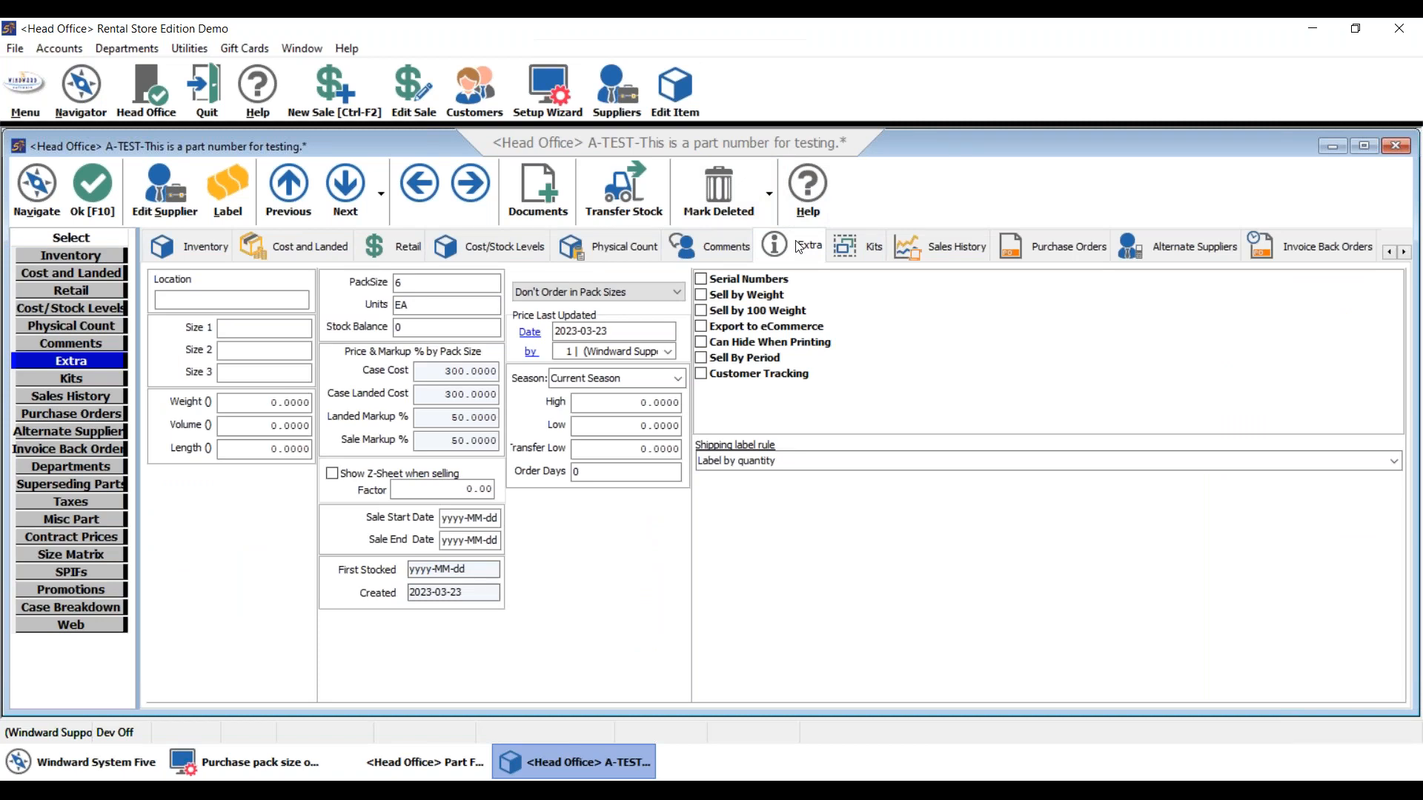
pyautogui.click(679, 290)
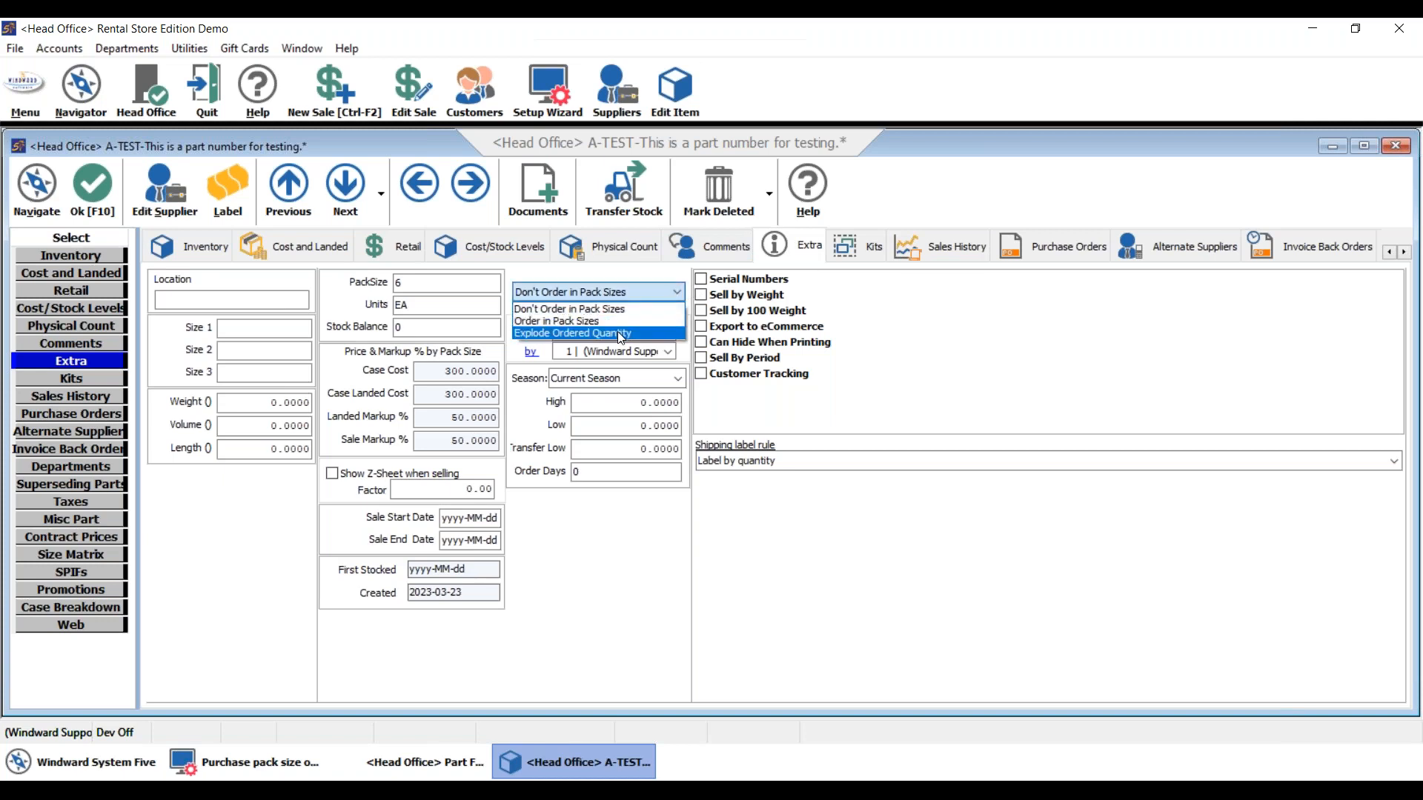
pyautogui.click(571, 309)
pyautogui.click(440, 279)
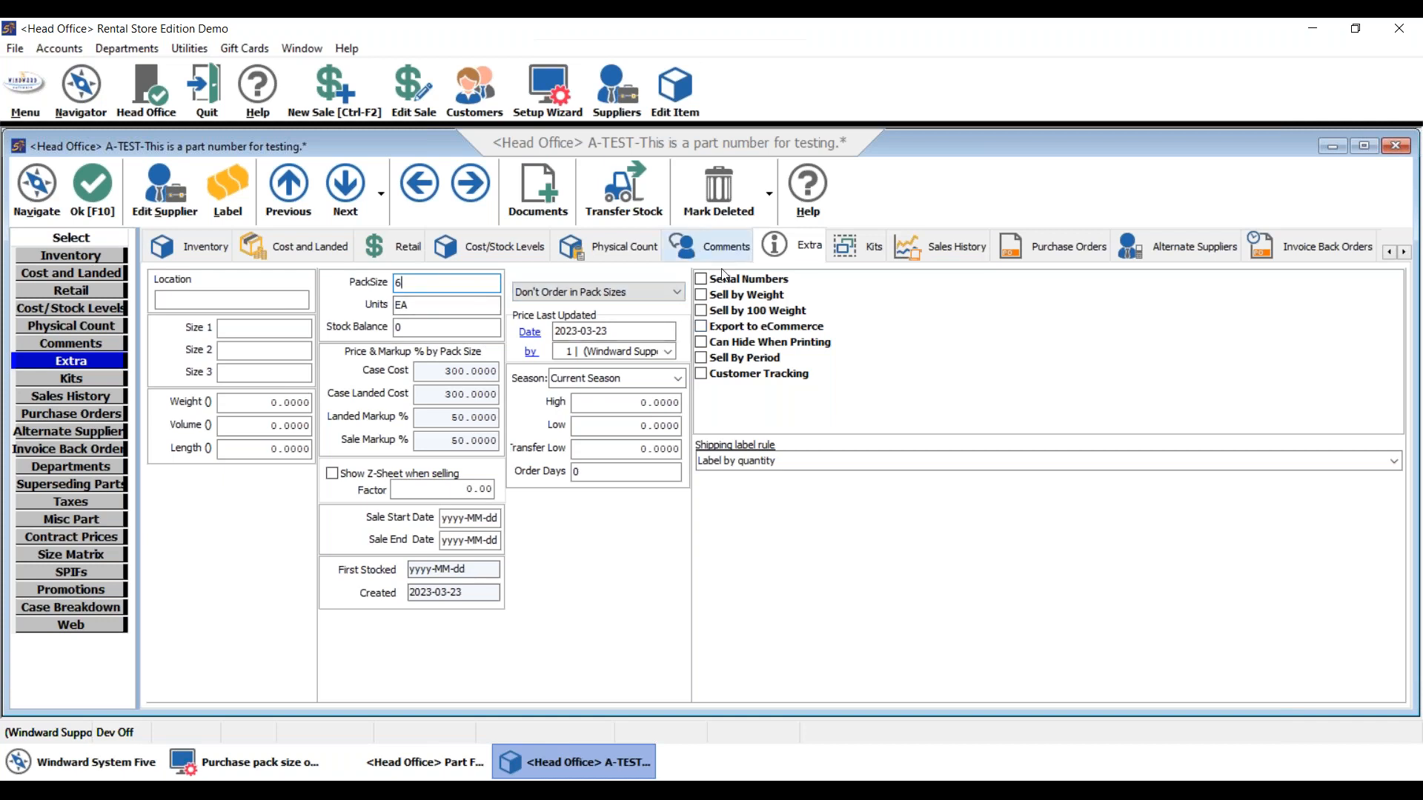
pyautogui.click(268, 754)
pyautogui.click(315, 254)
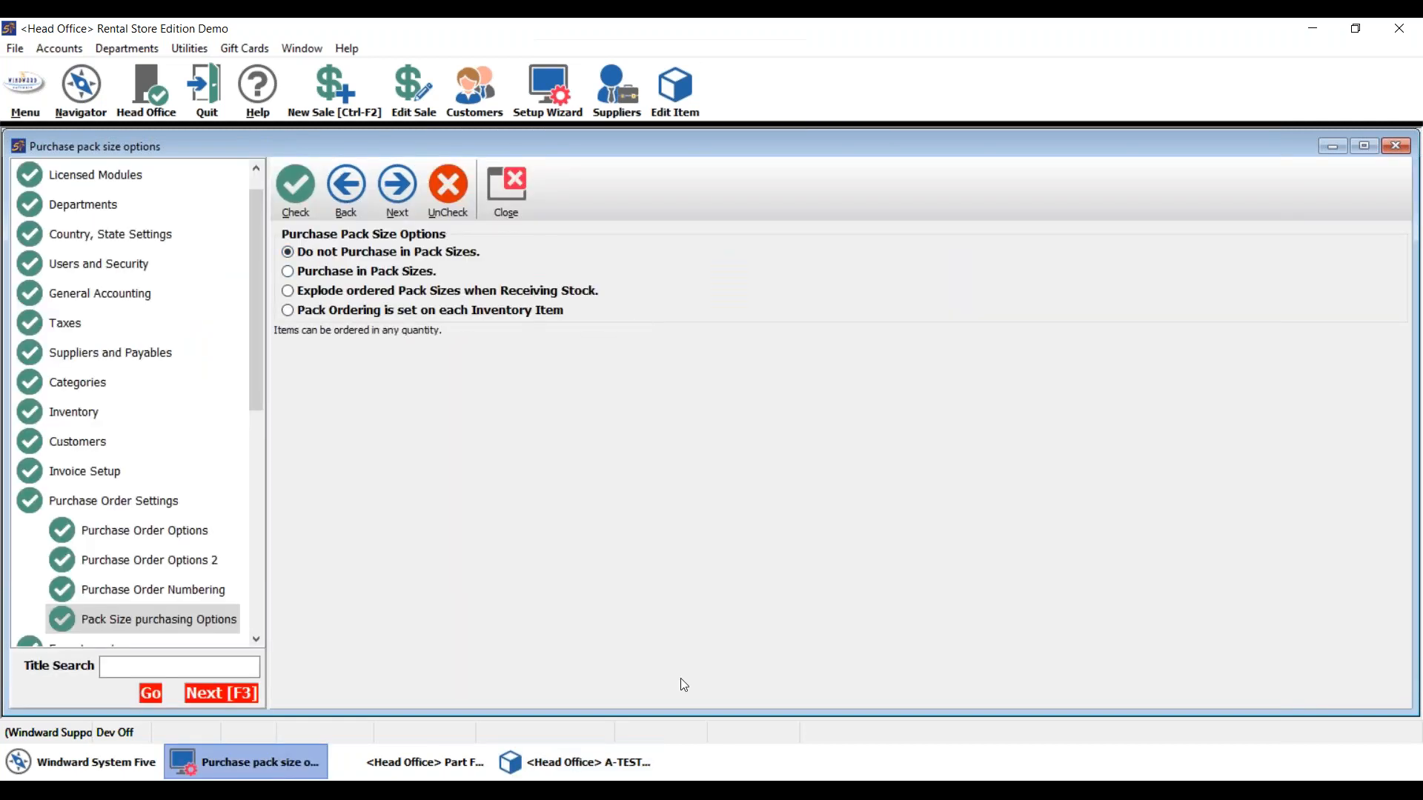
# - Recheck A-TEST's pack-size ordering dropdown, leaving it unchanged
pyautogui.click(601, 768)
pyautogui.click(578, 292)
pyautogui.click(565, 296)
pyautogui.click(580, 295)
pyautogui.click(301, 768)
# - Set the global option to 'Pack Ordering is set on each Inventory Item' and close the options
pyautogui.click(286, 775)
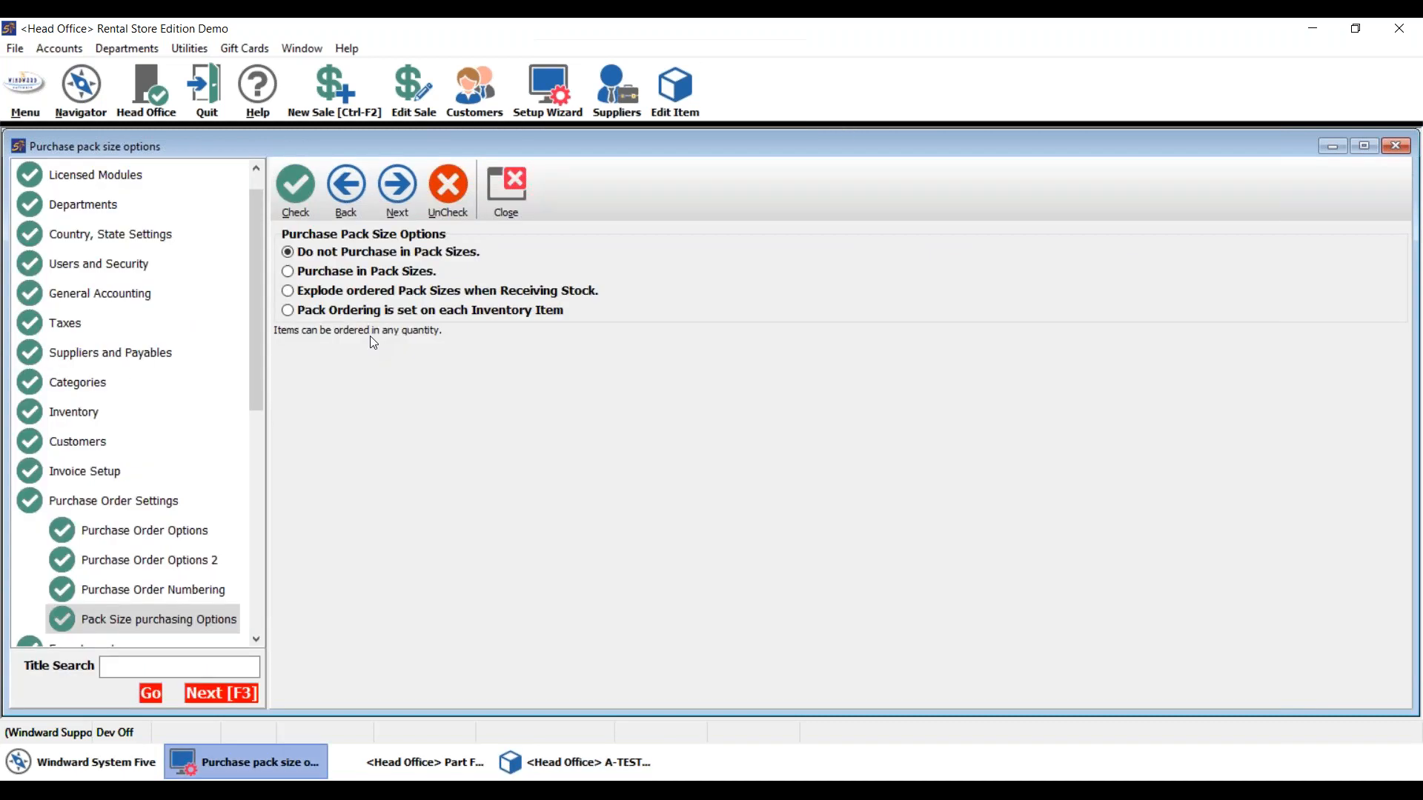
pyautogui.click(309, 312)
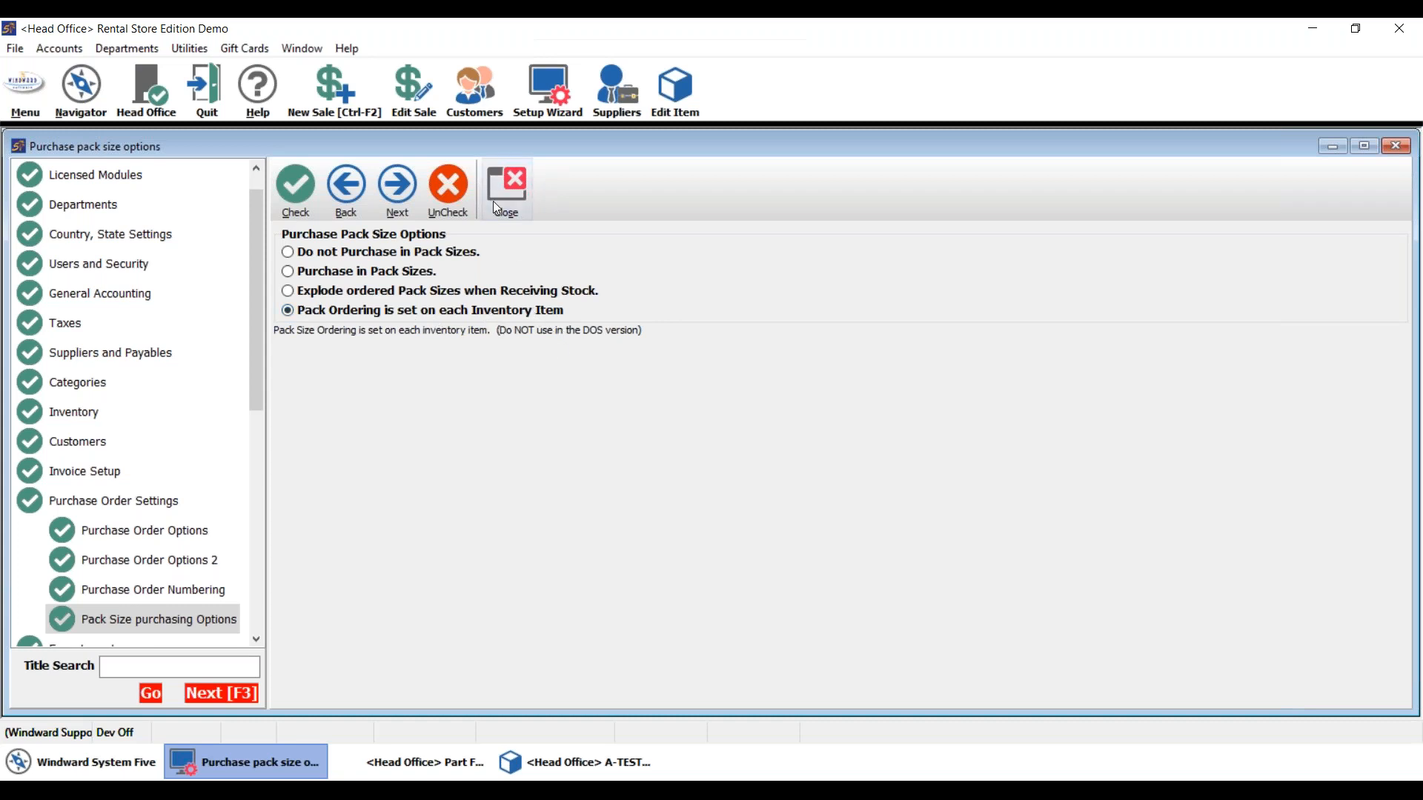
pyautogui.click(519, 194)
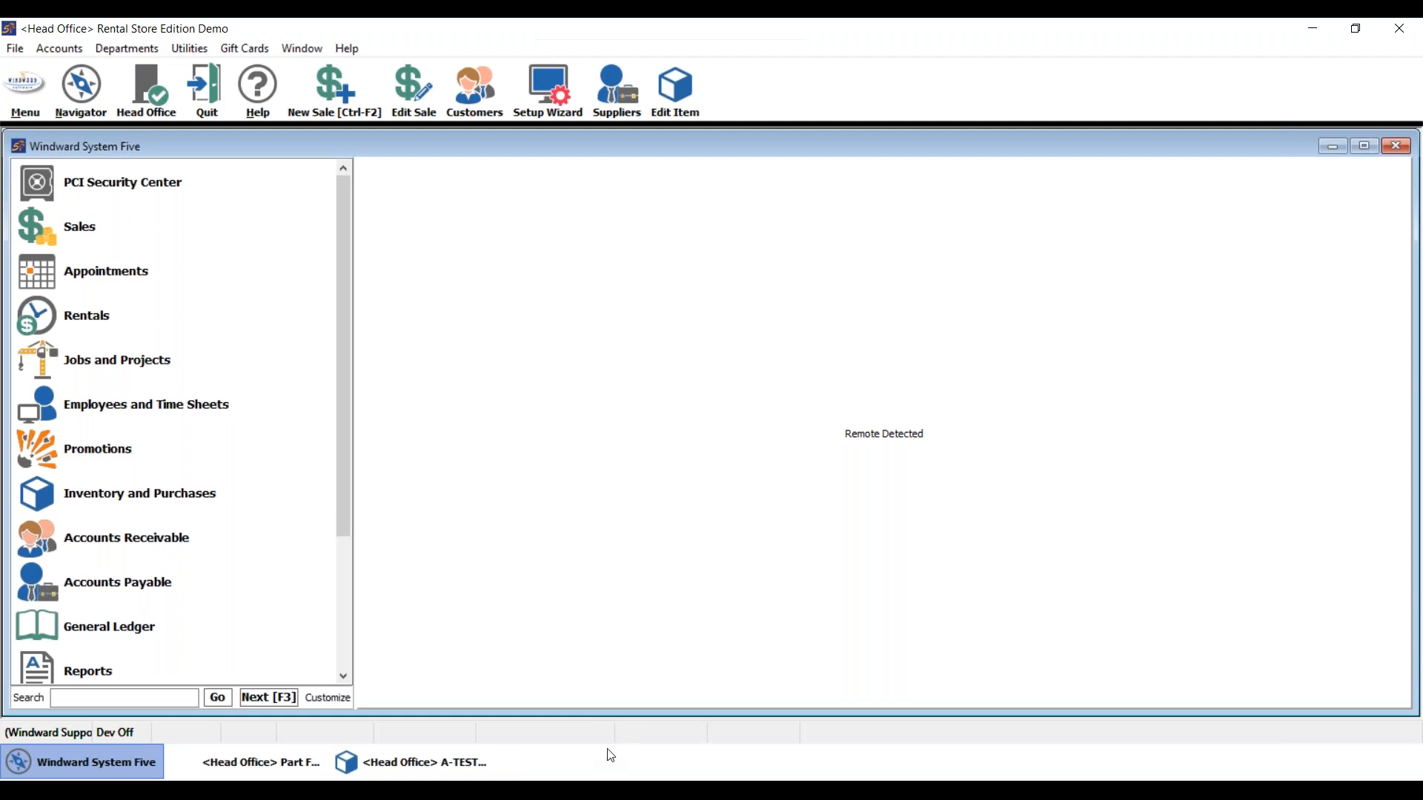
# - Reopen A-TEST from Part Find, set it to 'Order in Pack Sizes' and save it
pyautogui.click(456, 758)
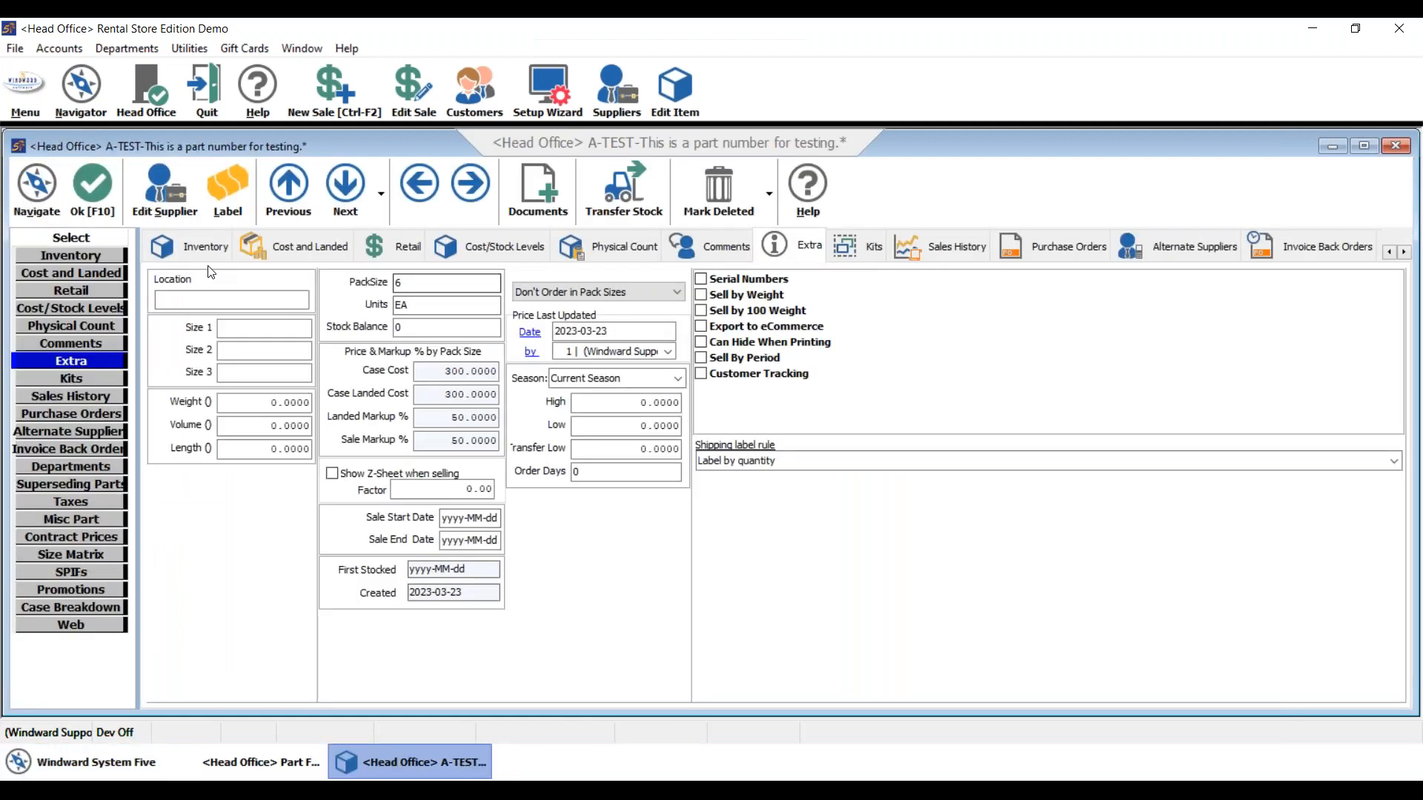
pyautogui.click(105, 194)
pyautogui.click(272, 754)
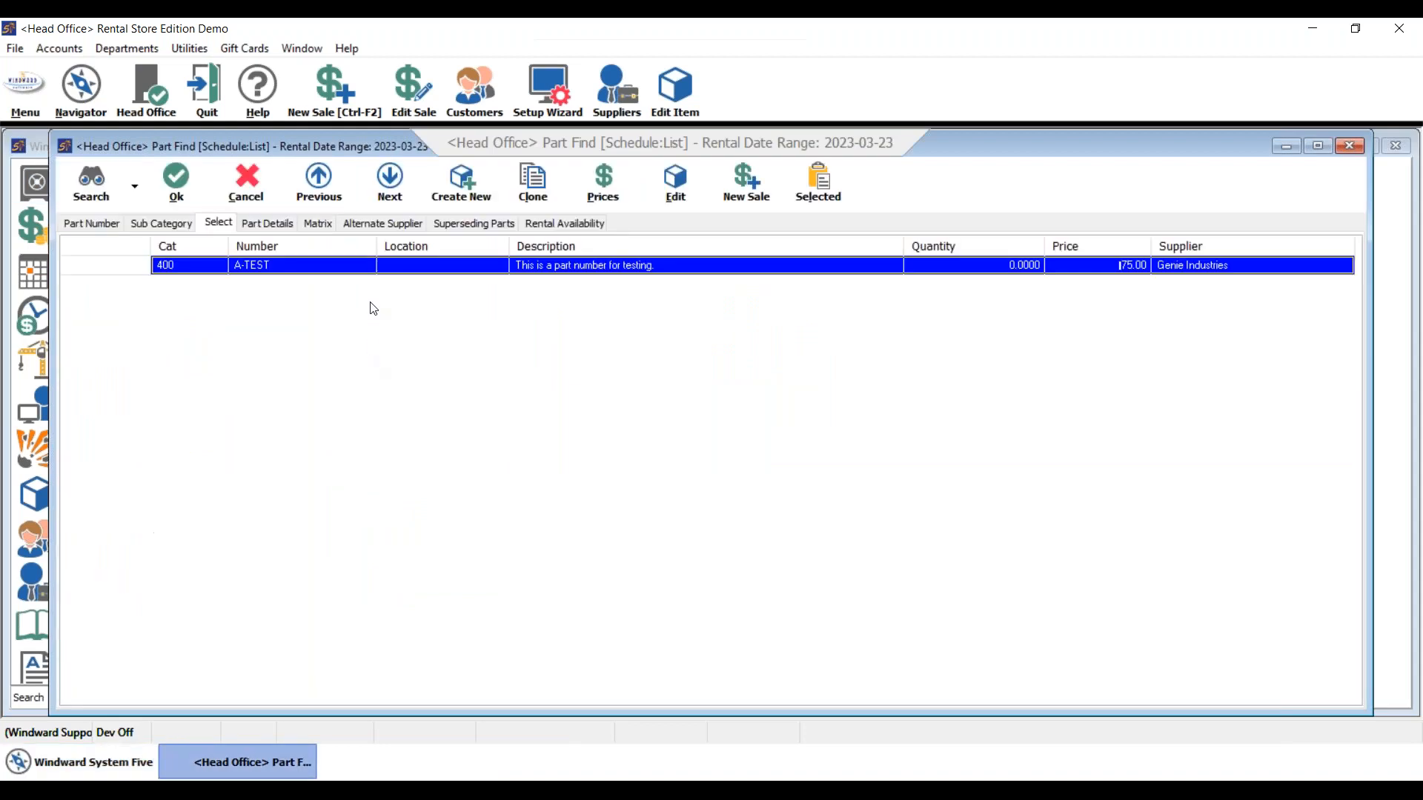
pyautogui.doubleClick(384, 265)
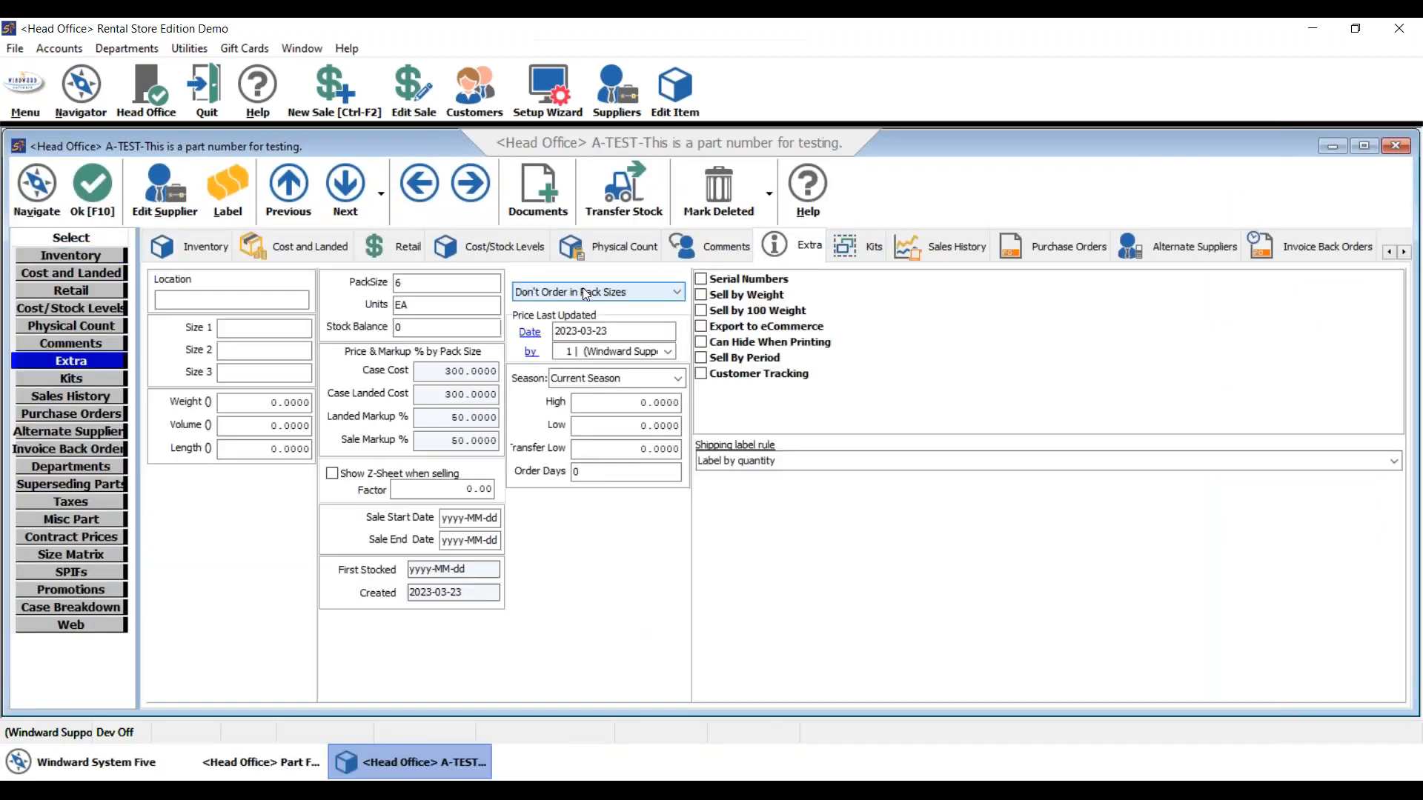
pyautogui.click(582, 289)
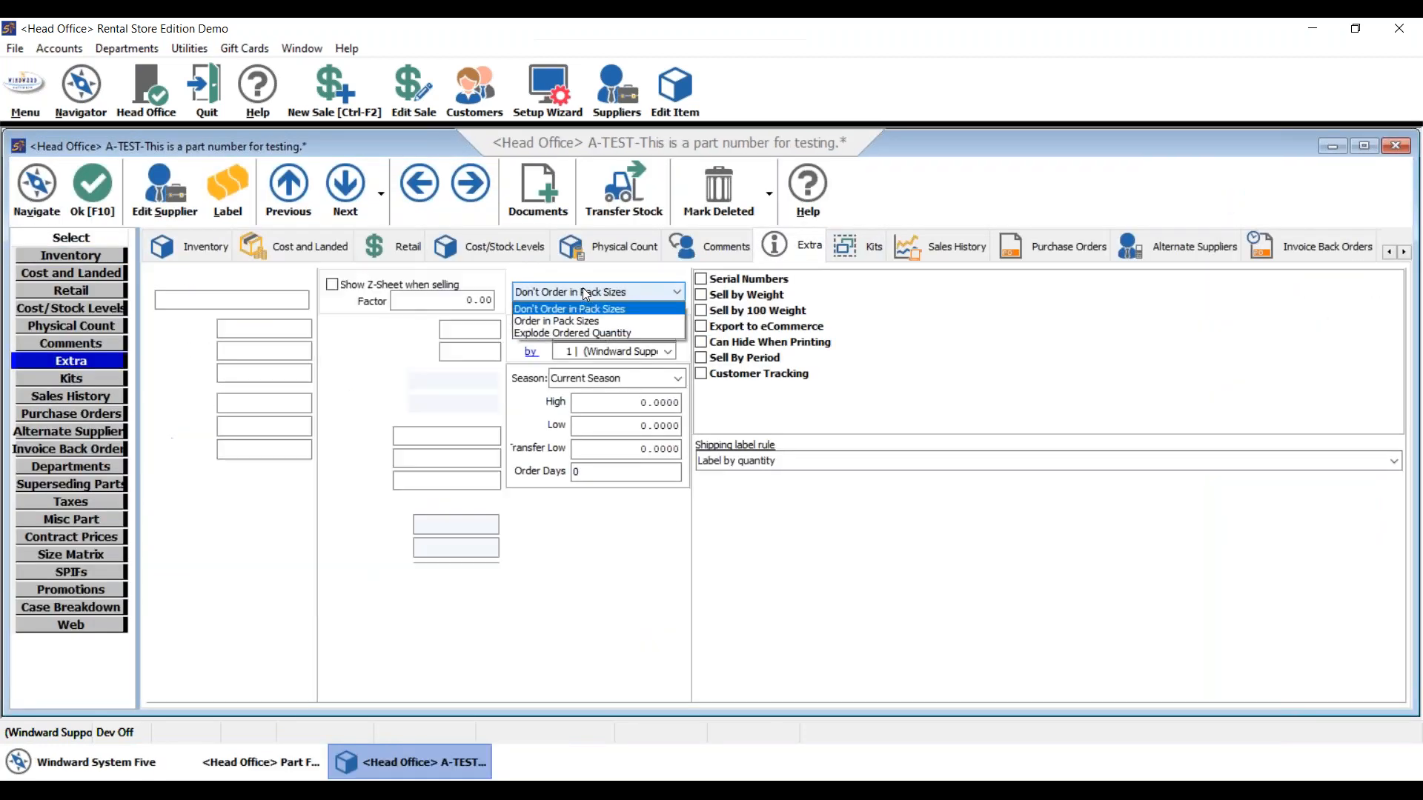
pyautogui.click(567, 321)
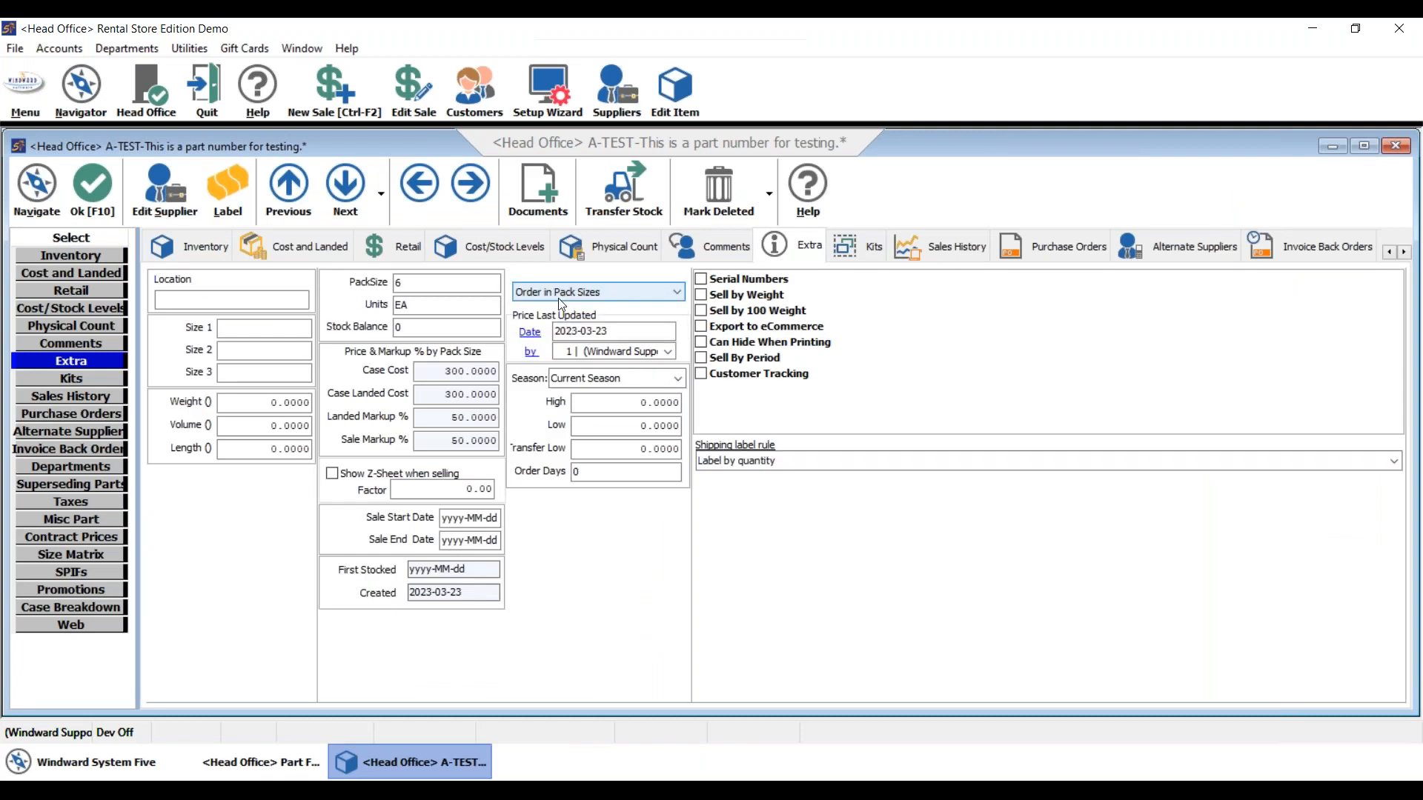
pyautogui.click(88, 194)
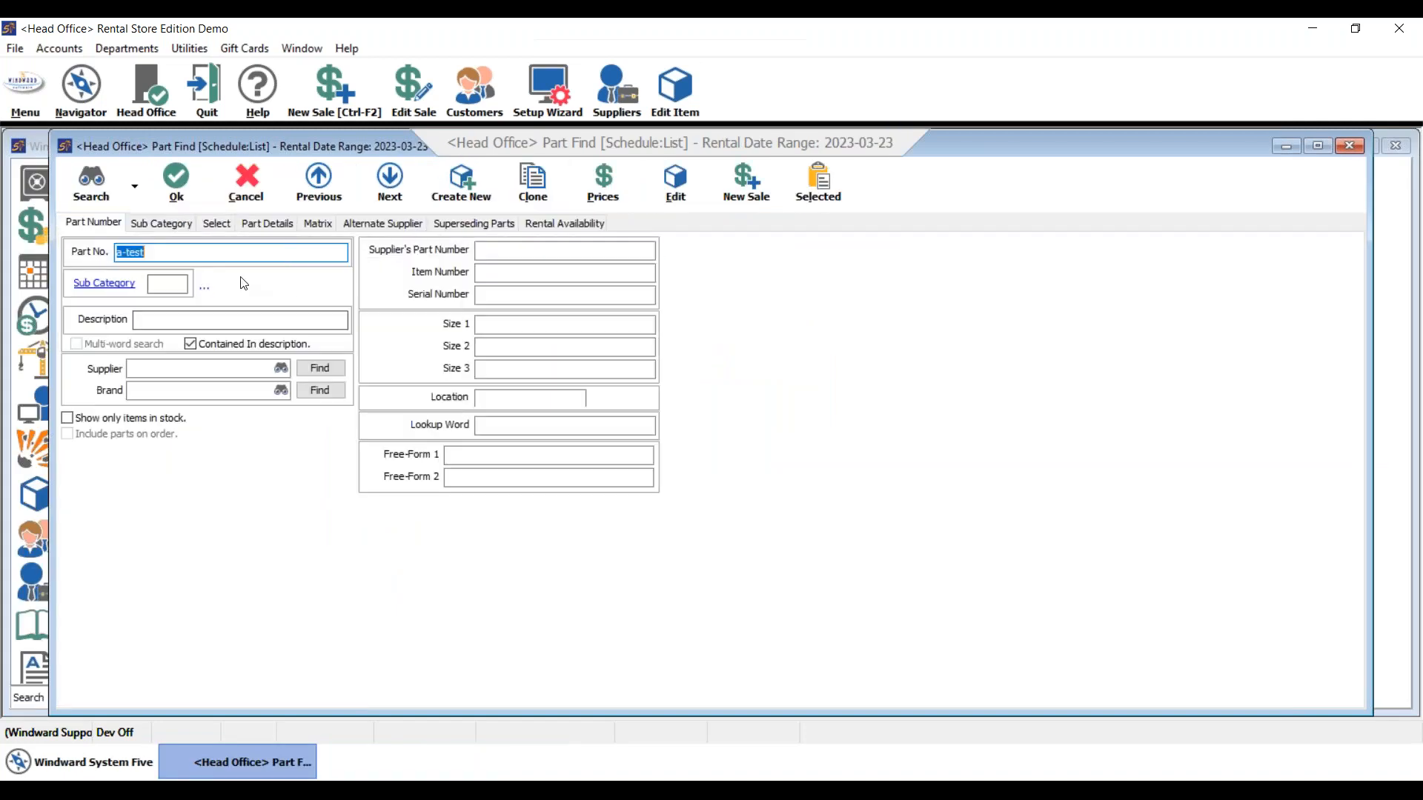
# - Search 'test', open TEST PART to confirm 'Don't Order in Pack Sizes', then close it unchanged
pyautogui.write('test')
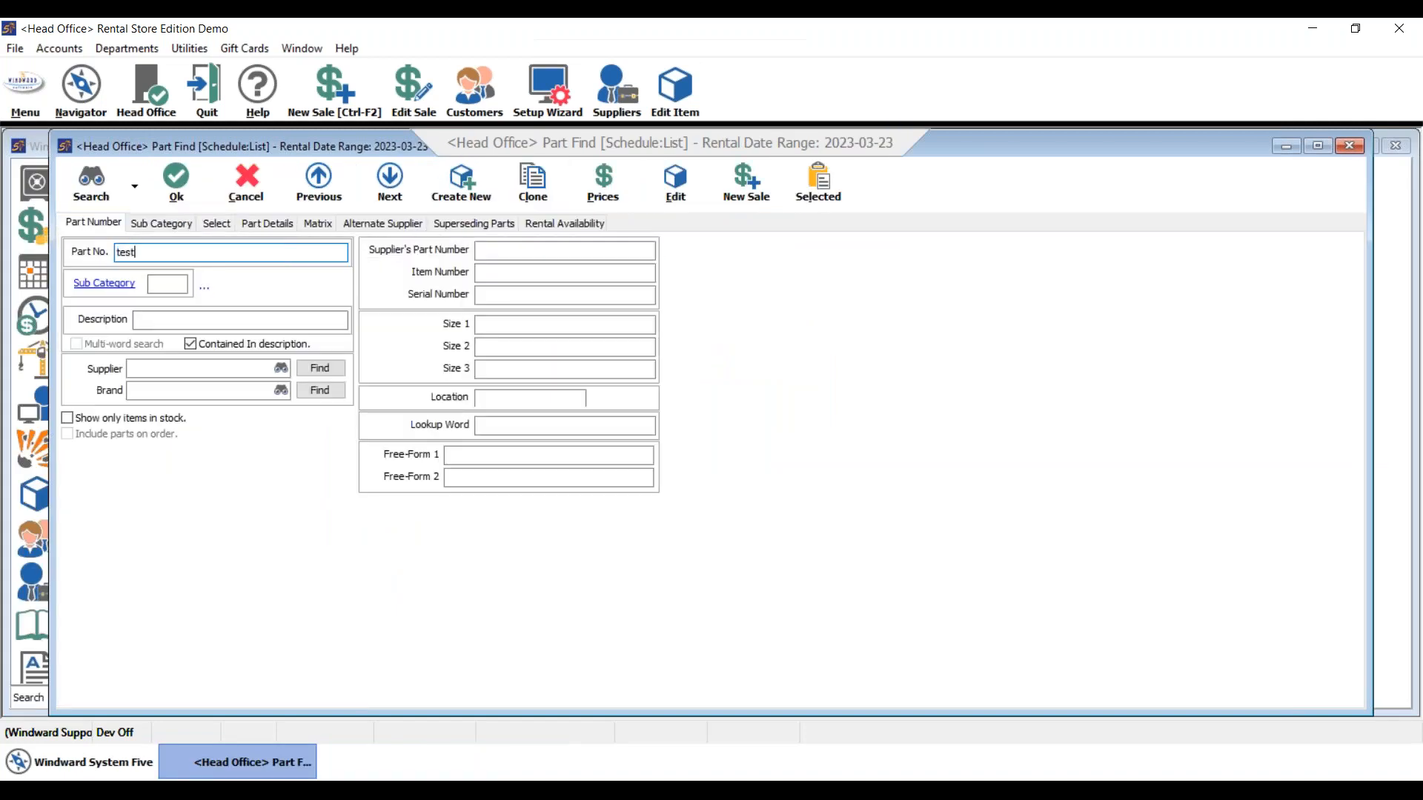
pyautogui.press('Return')
pyautogui.click(280, 304)
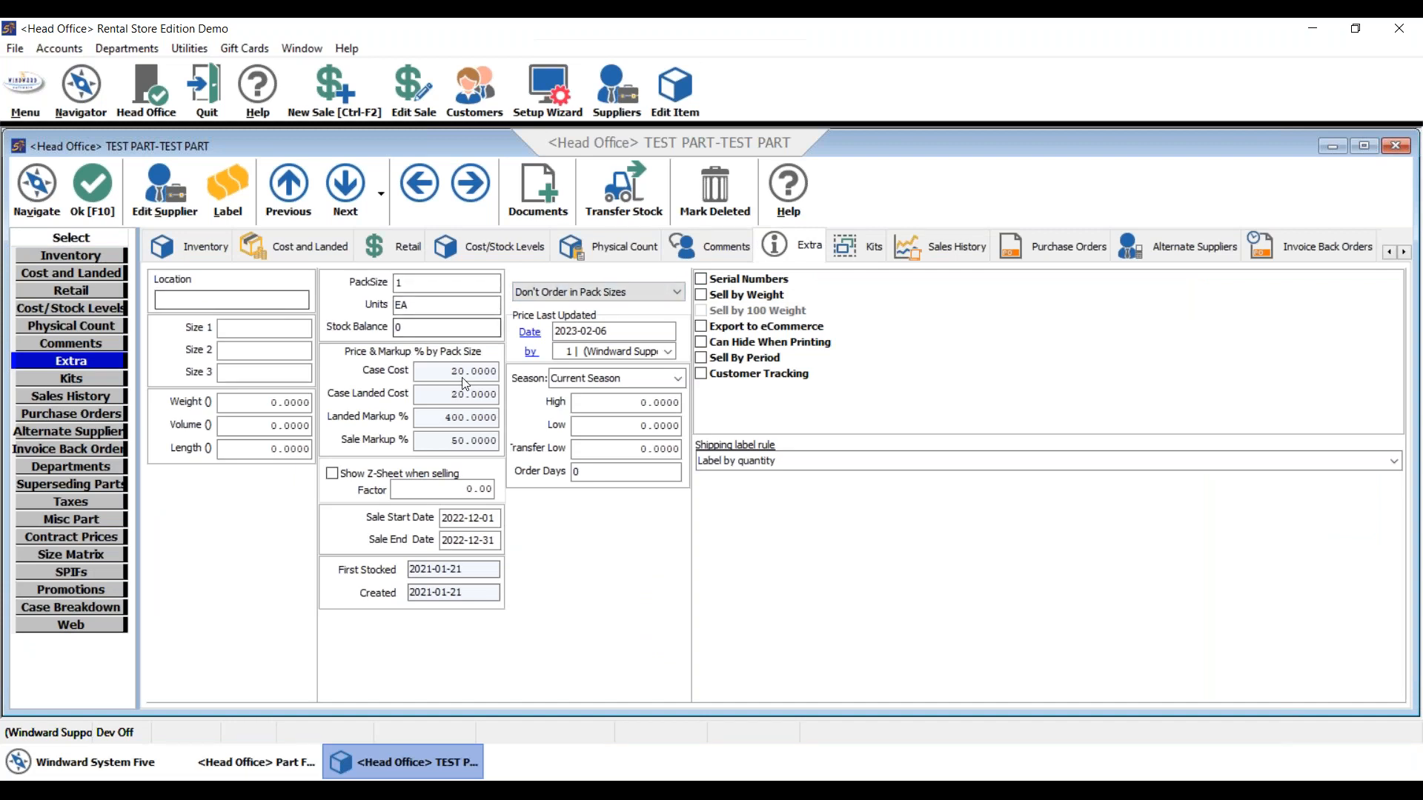
pyautogui.click(86, 194)
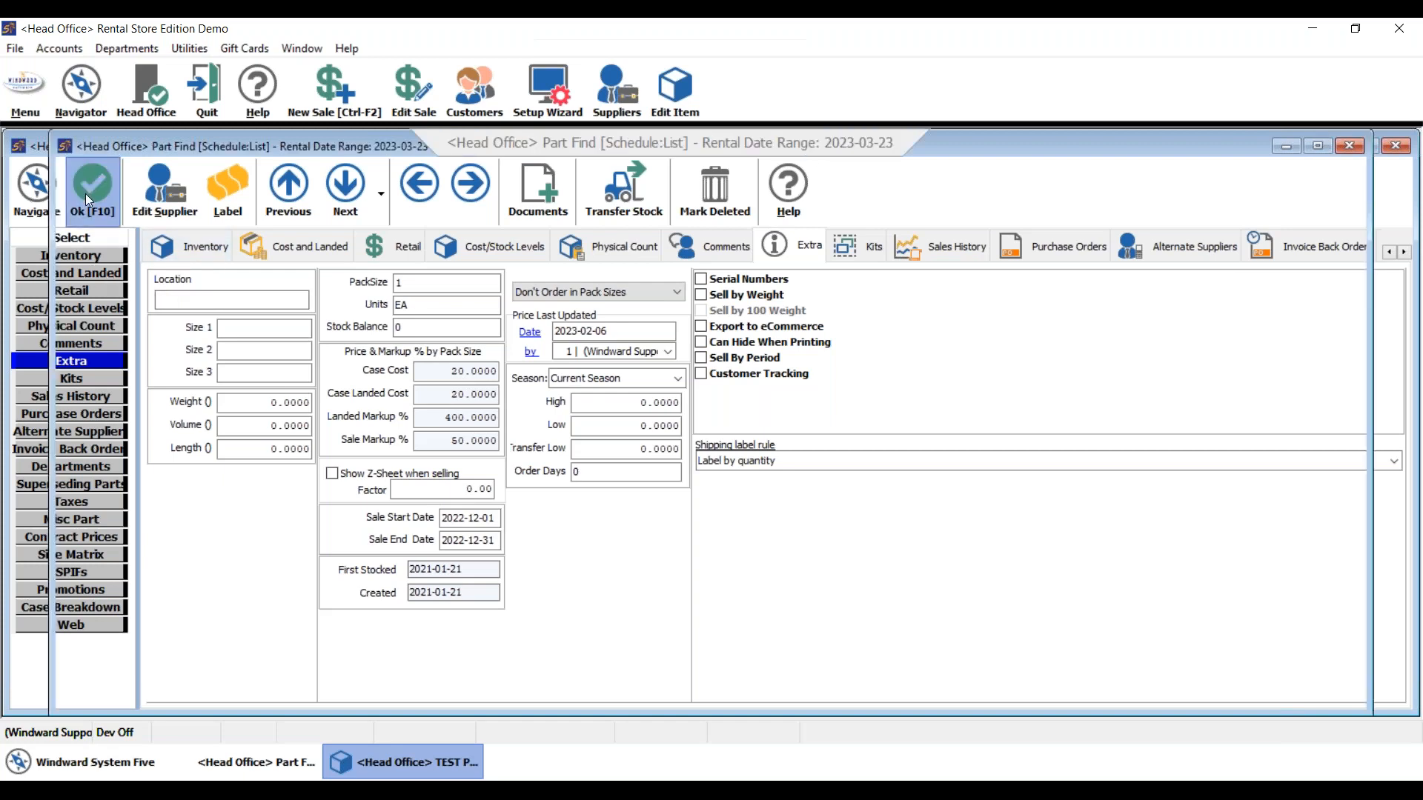
pyautogui.click(244, 187)
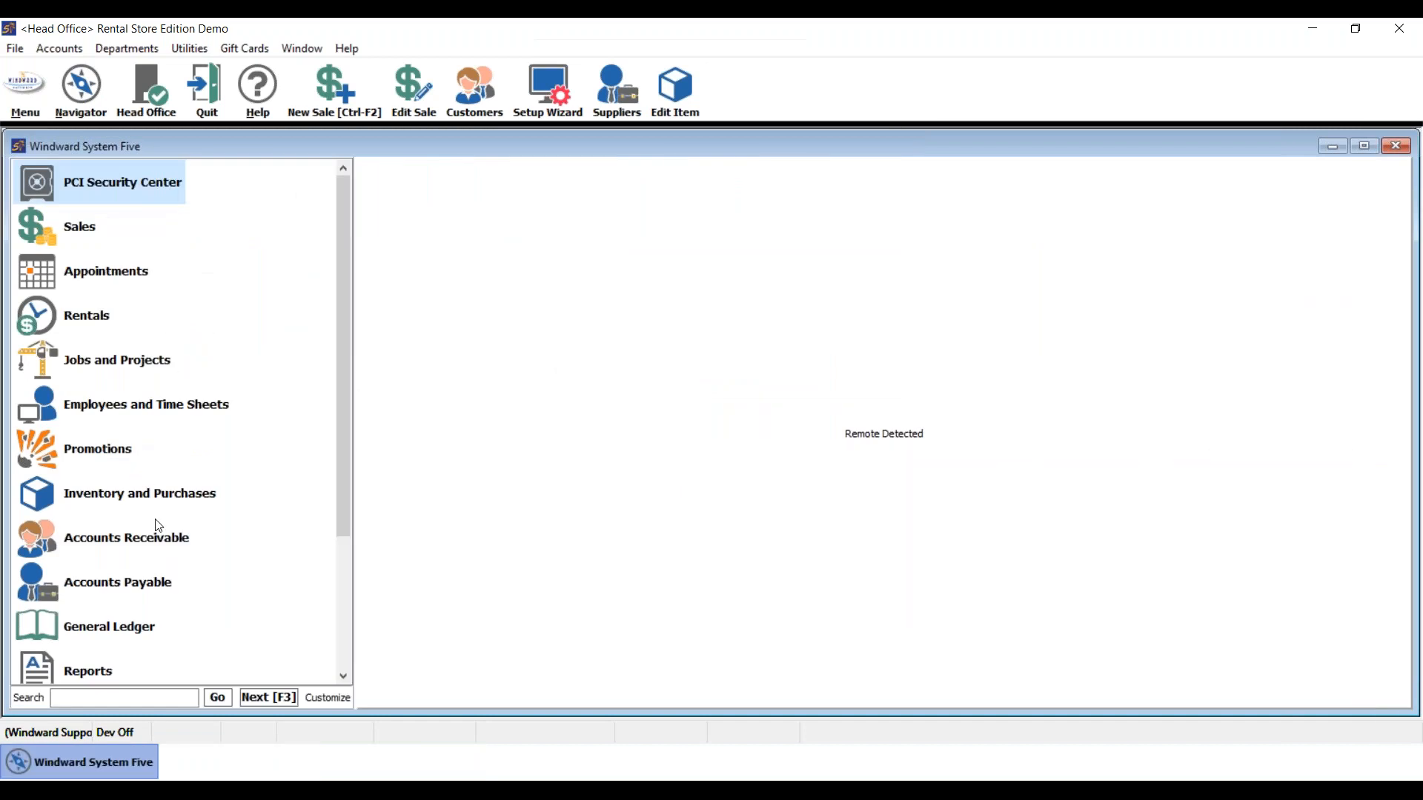
# - Start a new purchase order with Genie Industries as the supplier
pyautogui.click(136, 495)
pyautogui.click(123, 264)
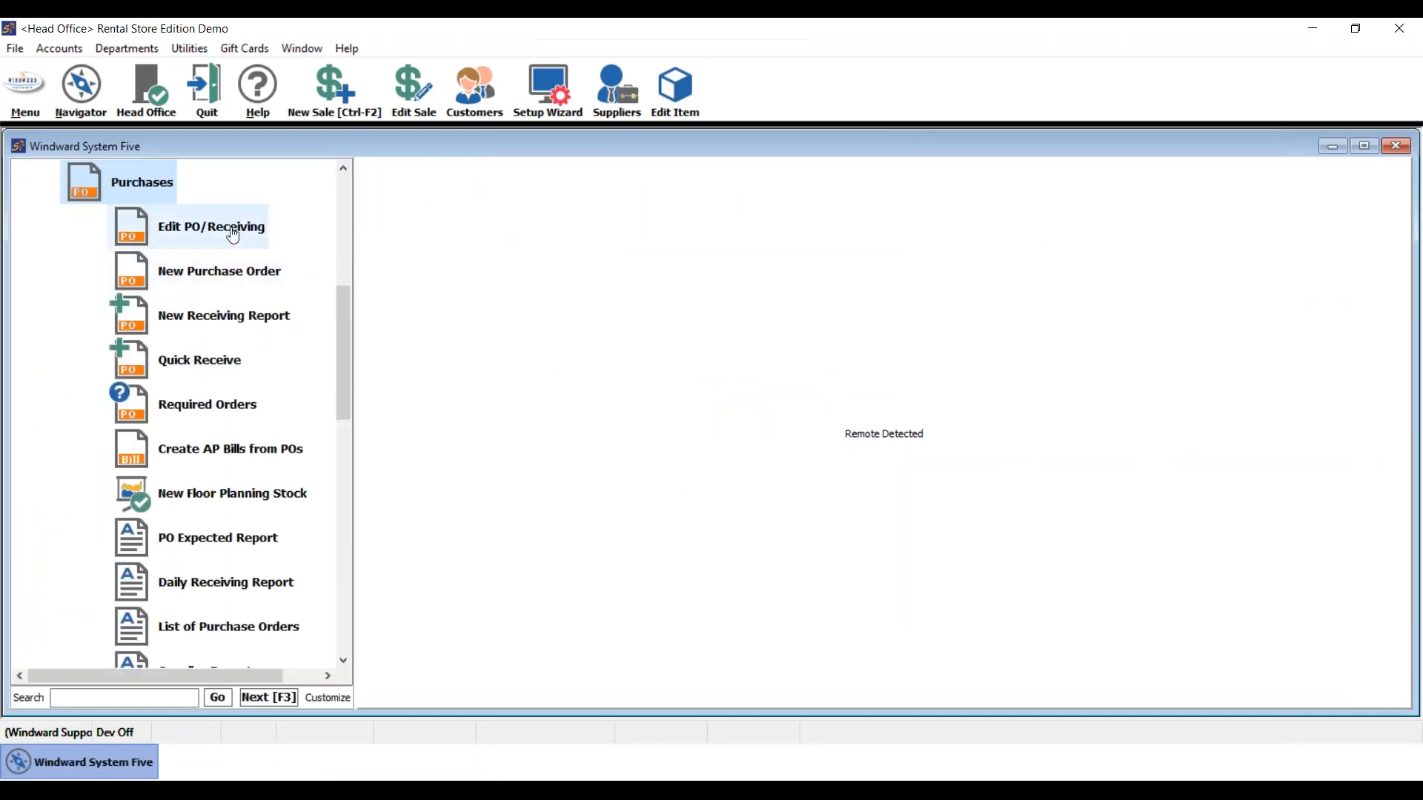
pyautogui.click(223, 270)
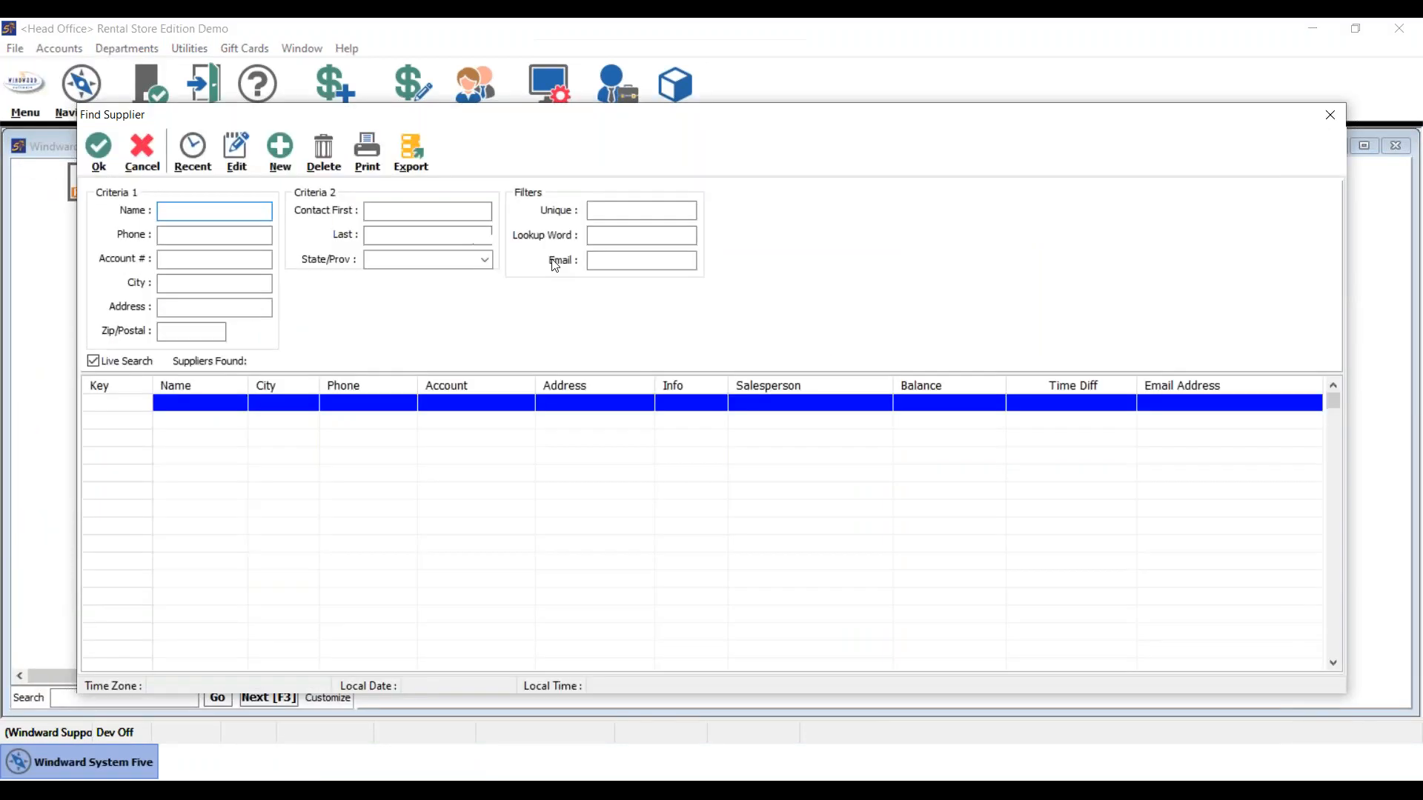
pyautogui.write('geni')
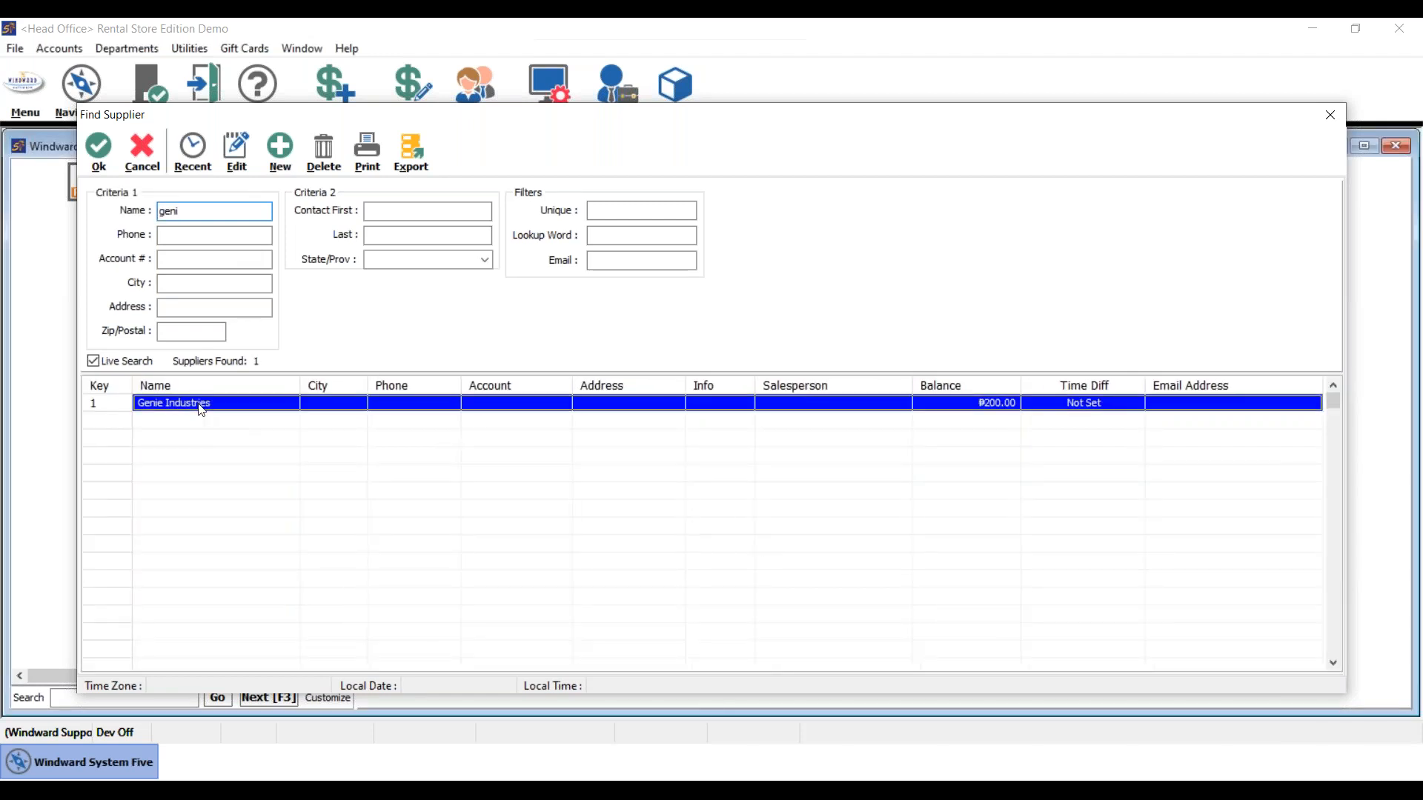
pyautogui.doubleClick(201, 404)
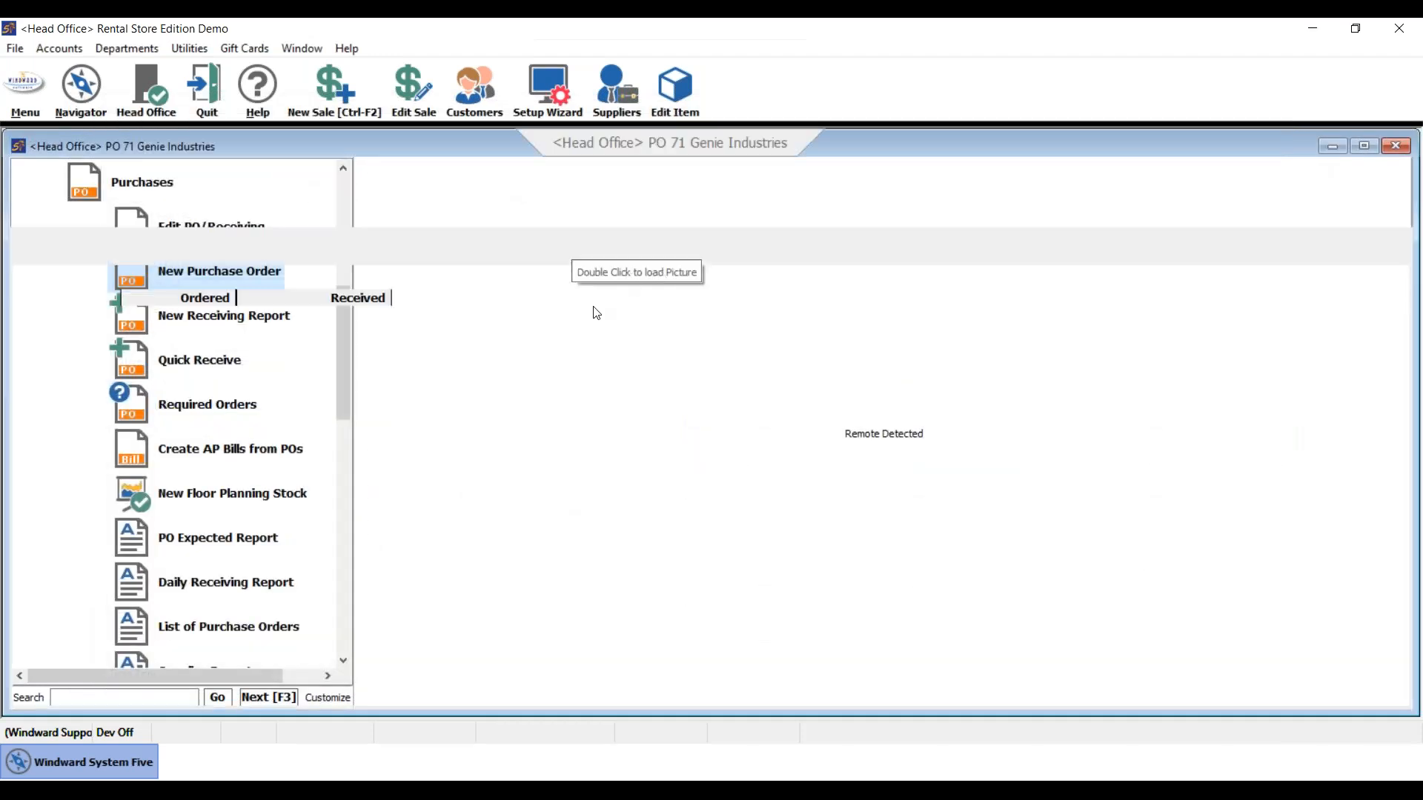
# - Add item A-TEST and try ordered quantities 12, 18 and 1, which rounds up to 6
pyautogui.click(306, 335)
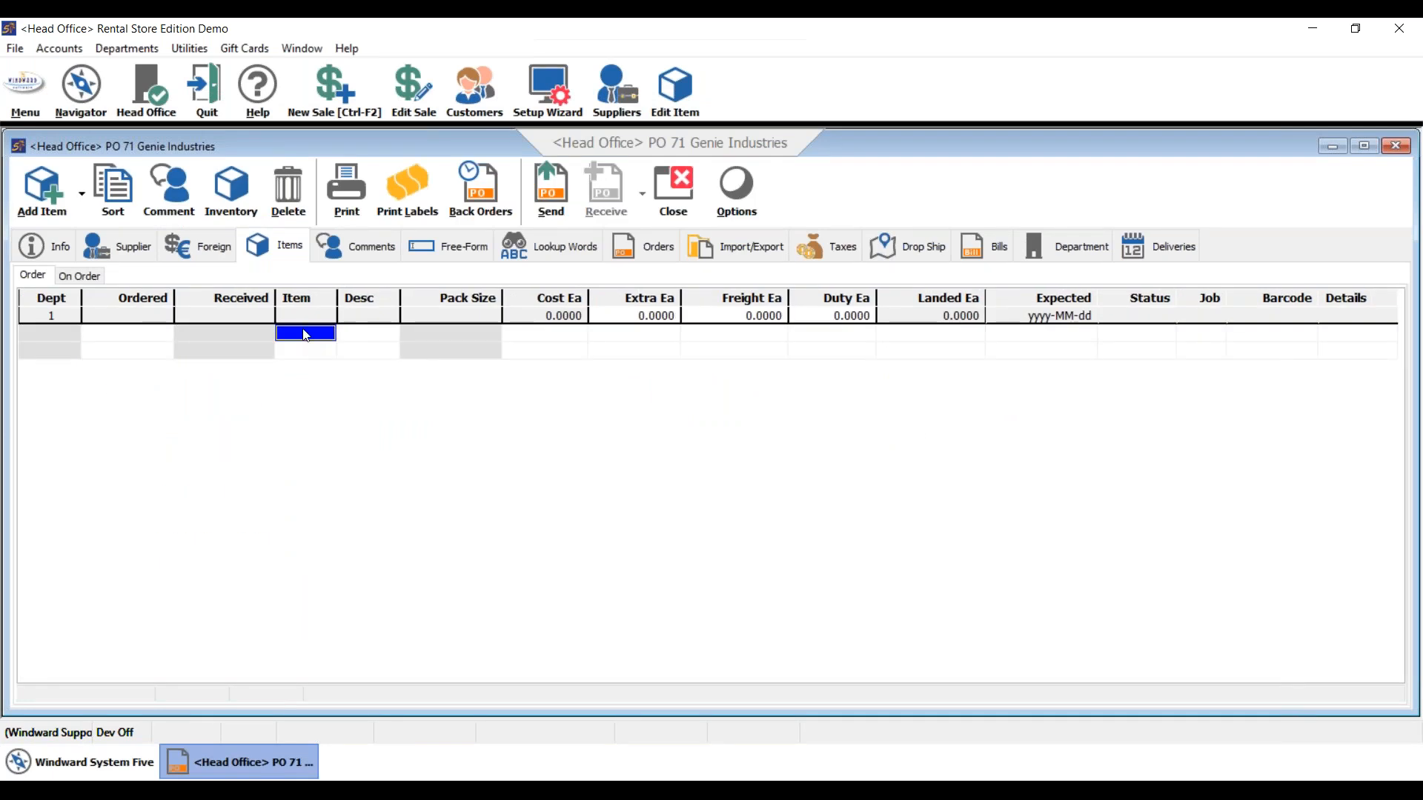
pyautogui.write('a-test')
pyautogui.press('Return')
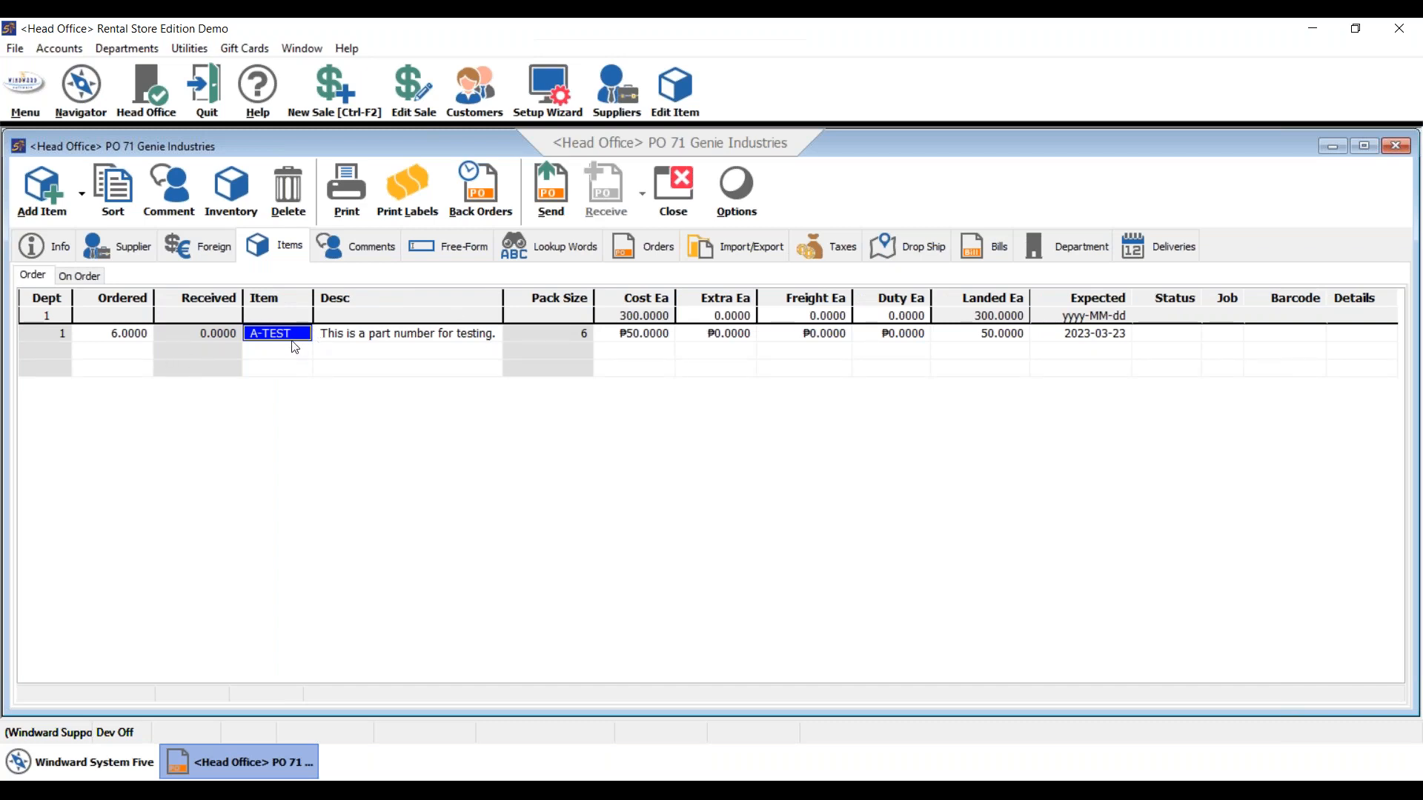
pyautogui.click(138, 337)
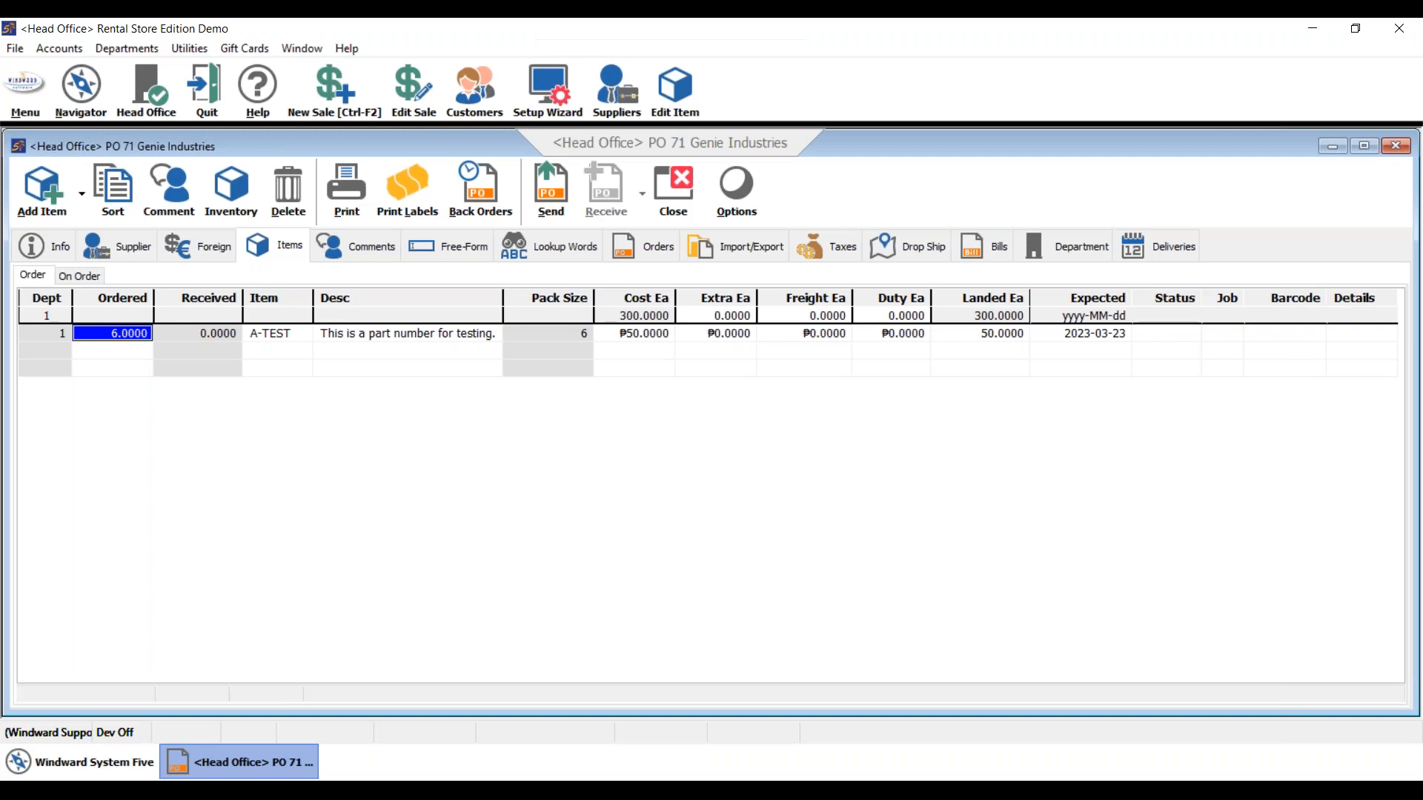
pyautogui.write('12')
pyautogui.press('Return')
pyautogui.write('18')
pyautogui.press('Return')
pyautogui.write('1')
pyautogui.press('Return')
# - Send the purchase order to the supplier and reopen PO 71 at its received quantity
pyautogui.click(554, 195)
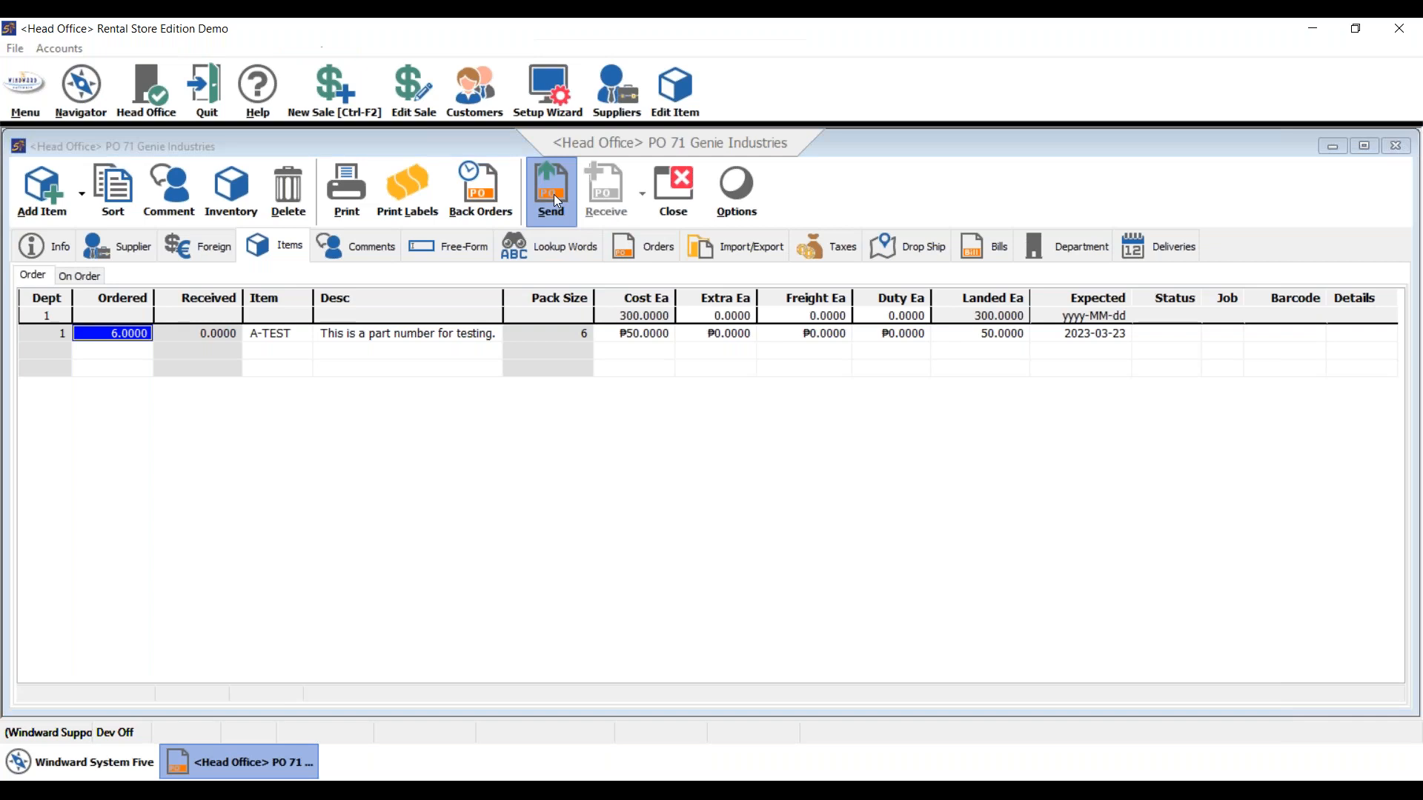
pyautogui.click(784, 488)
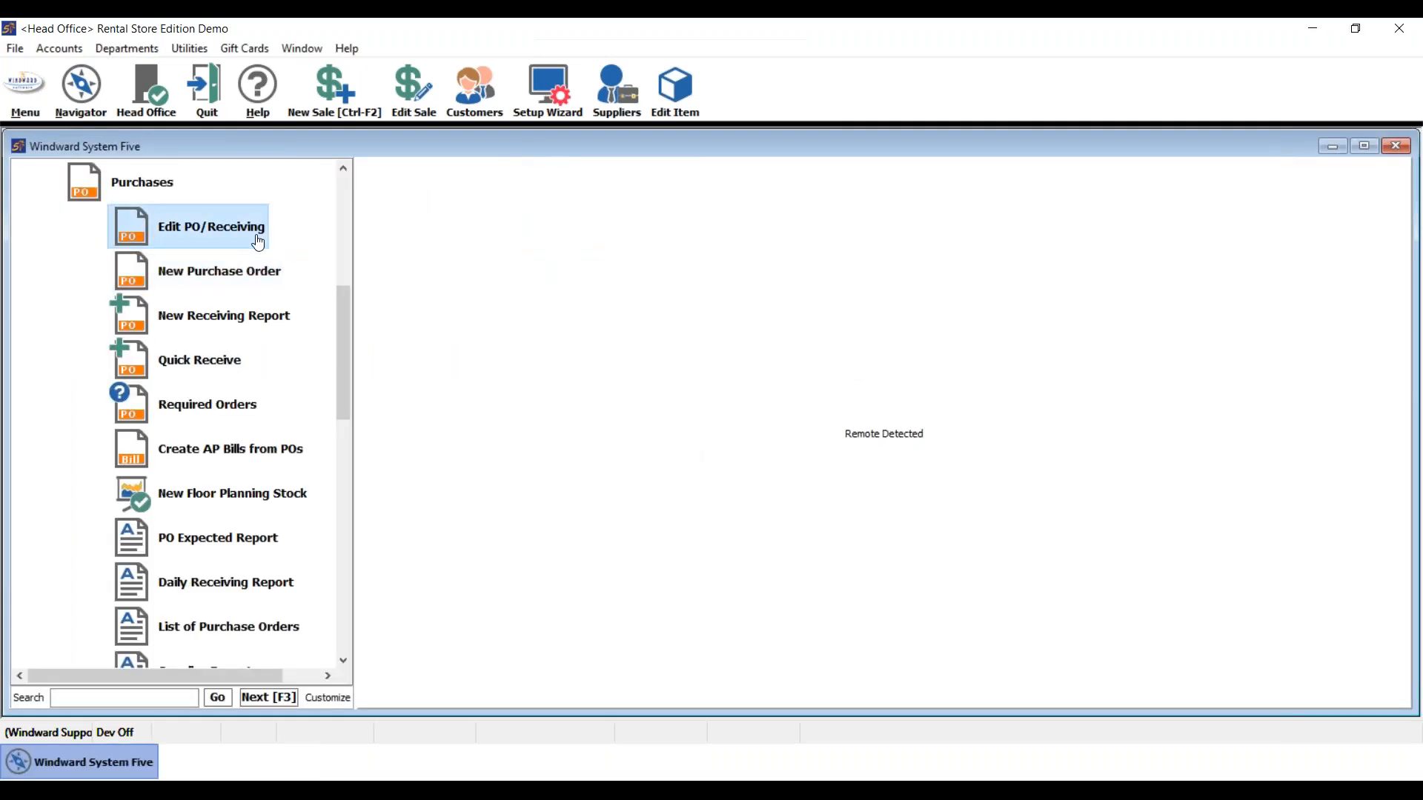
pyautogui.click(258, 243)
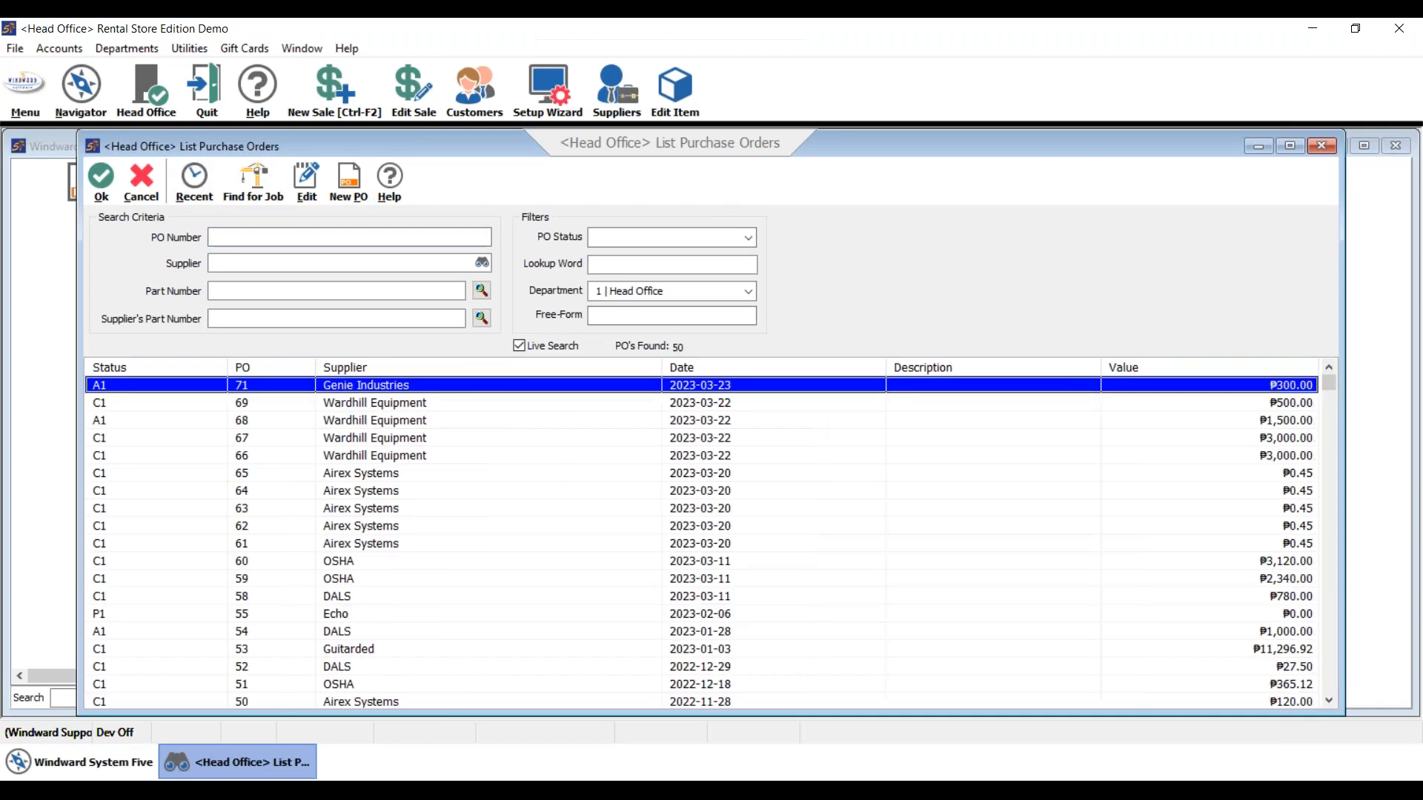
pyautogui.press('Return')
pyautogui.click(213, 335)
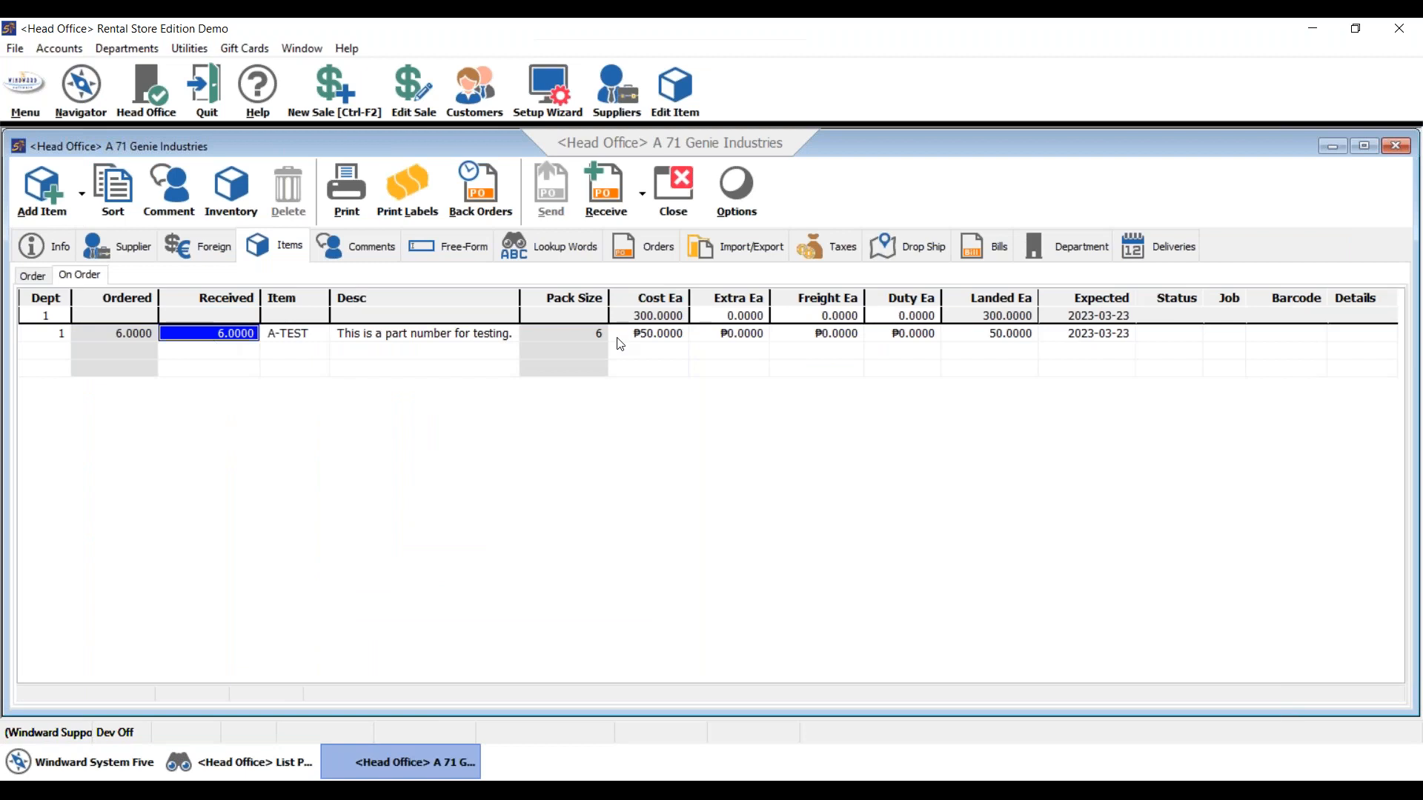
# - Receive PO 71's 6 A-TEST units into inventory and skip printing
pyautogui.click(607, 191)
pyautogui.click(787, 487)
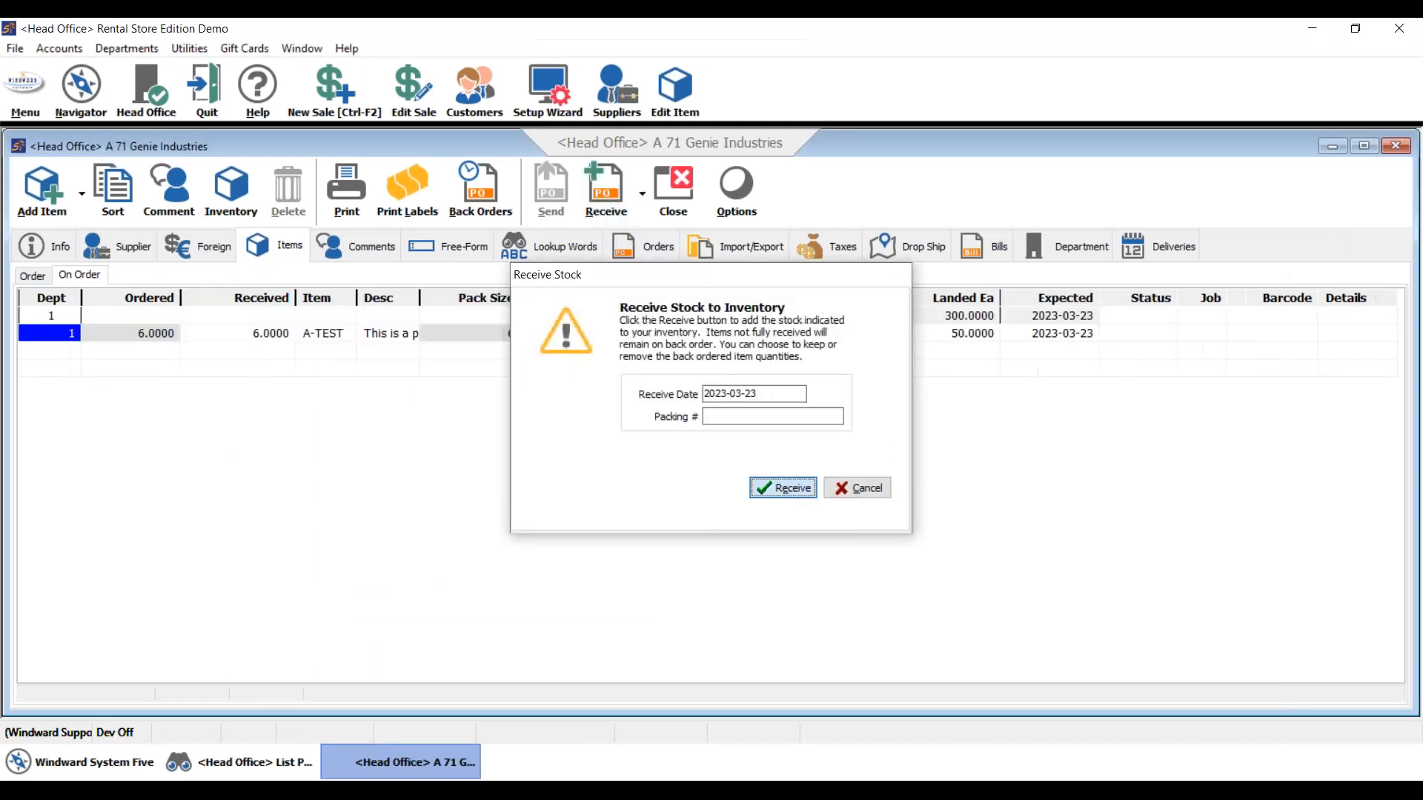
pyautogui.click(894, 534)
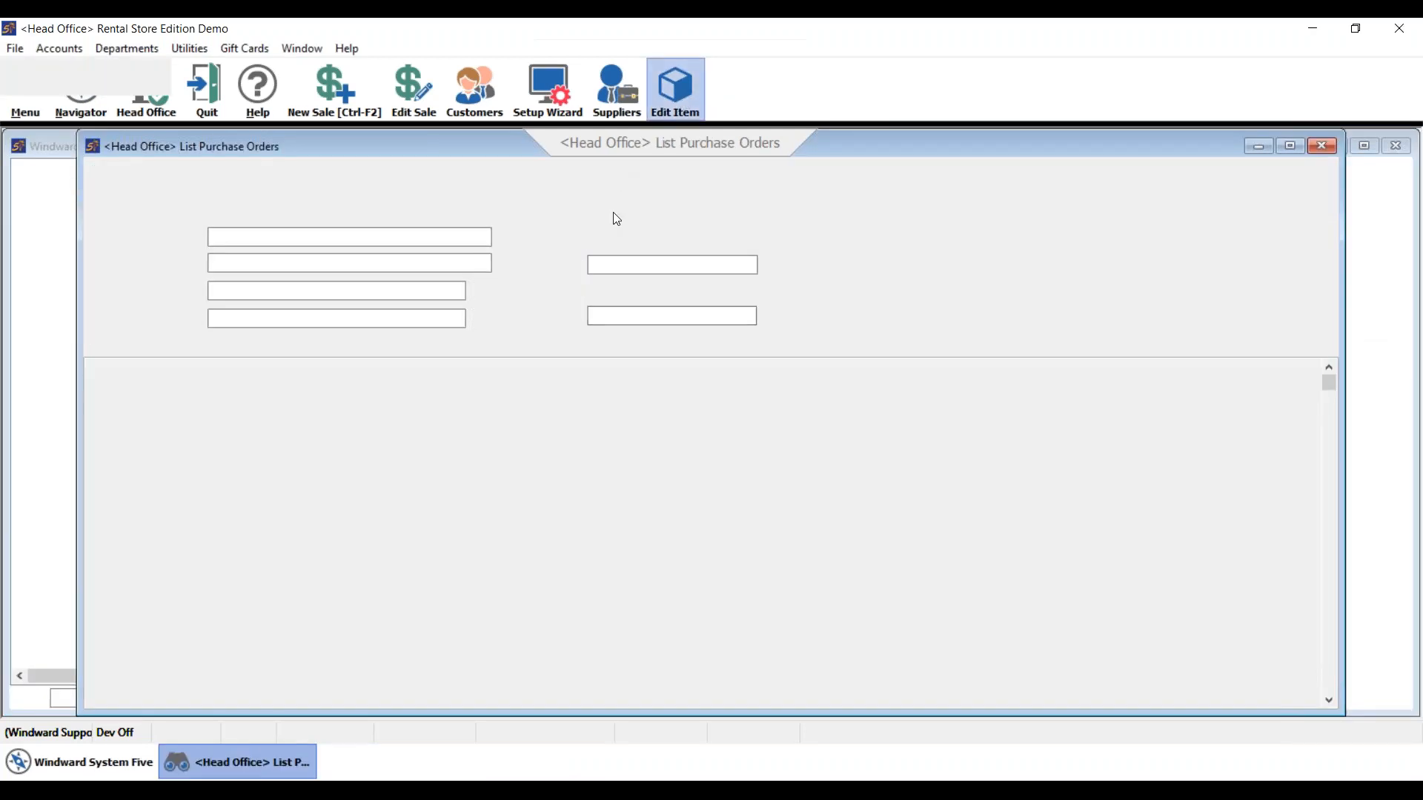
# - Open A-TEST and check its pack size 6, case cost 300.0000 and first-stocked date 2023-03-23
pyautogui.write('a-test')
pyautogui.press('Return')
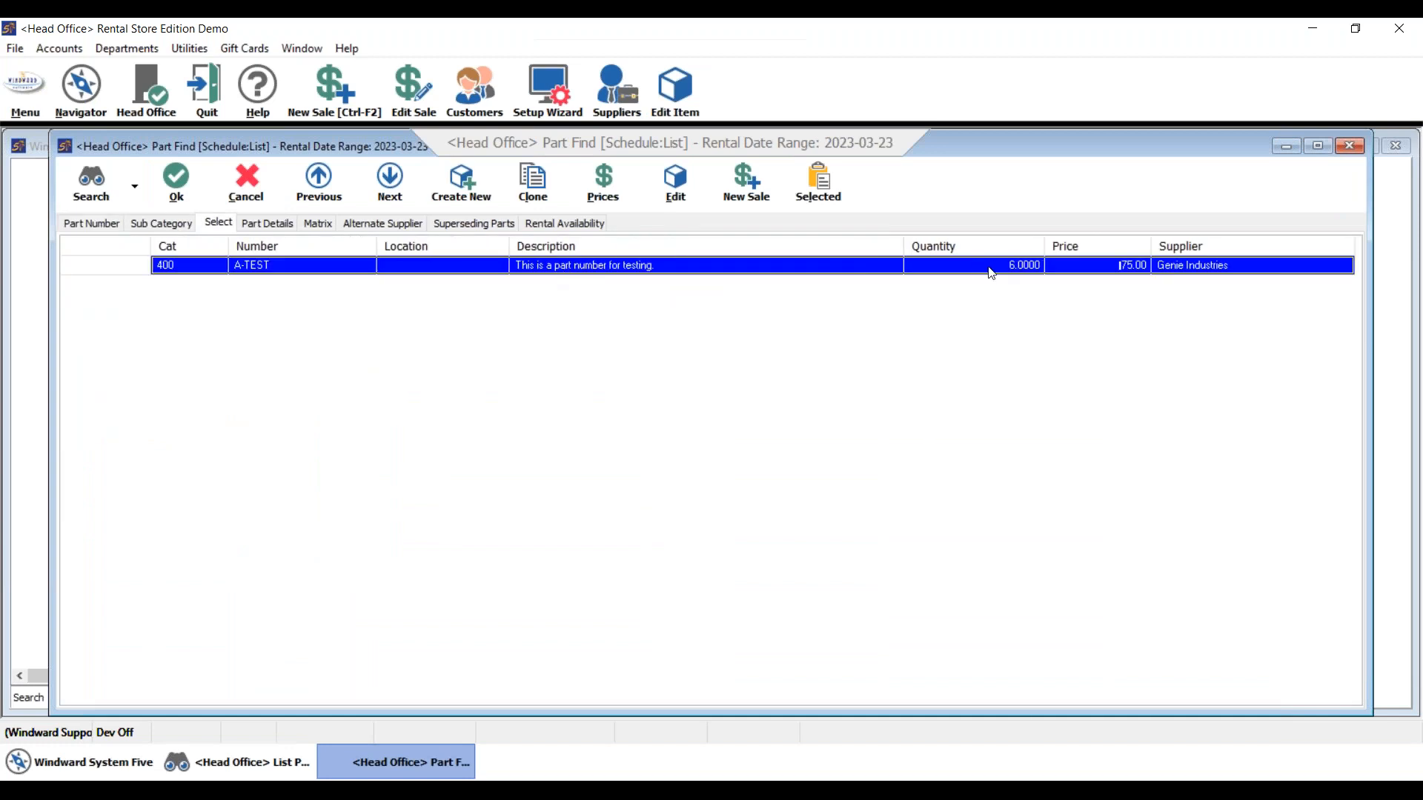
pyautogui.doubleClick(989, 267)
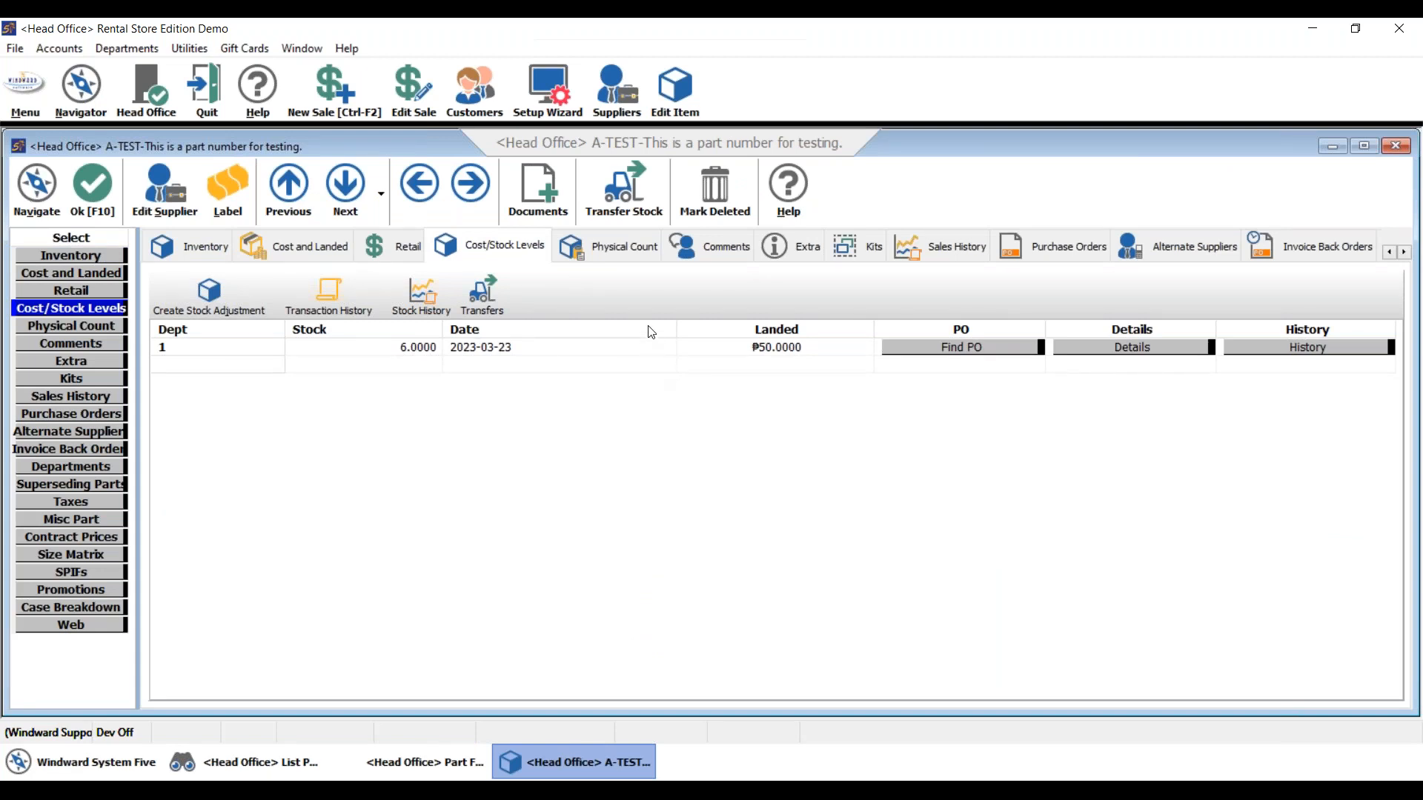
pyautogui.click(790, 252)
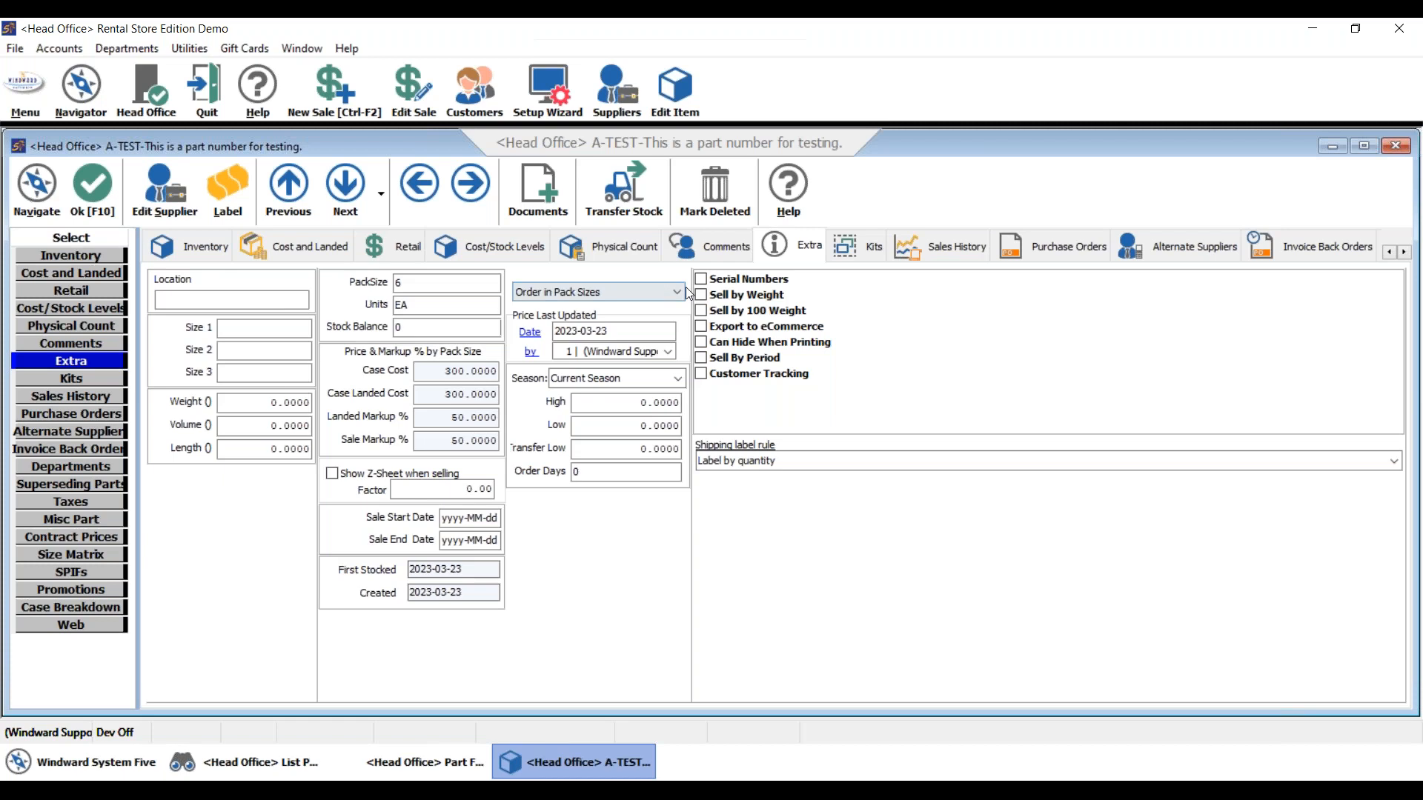
pyautogui.click(398, 283)
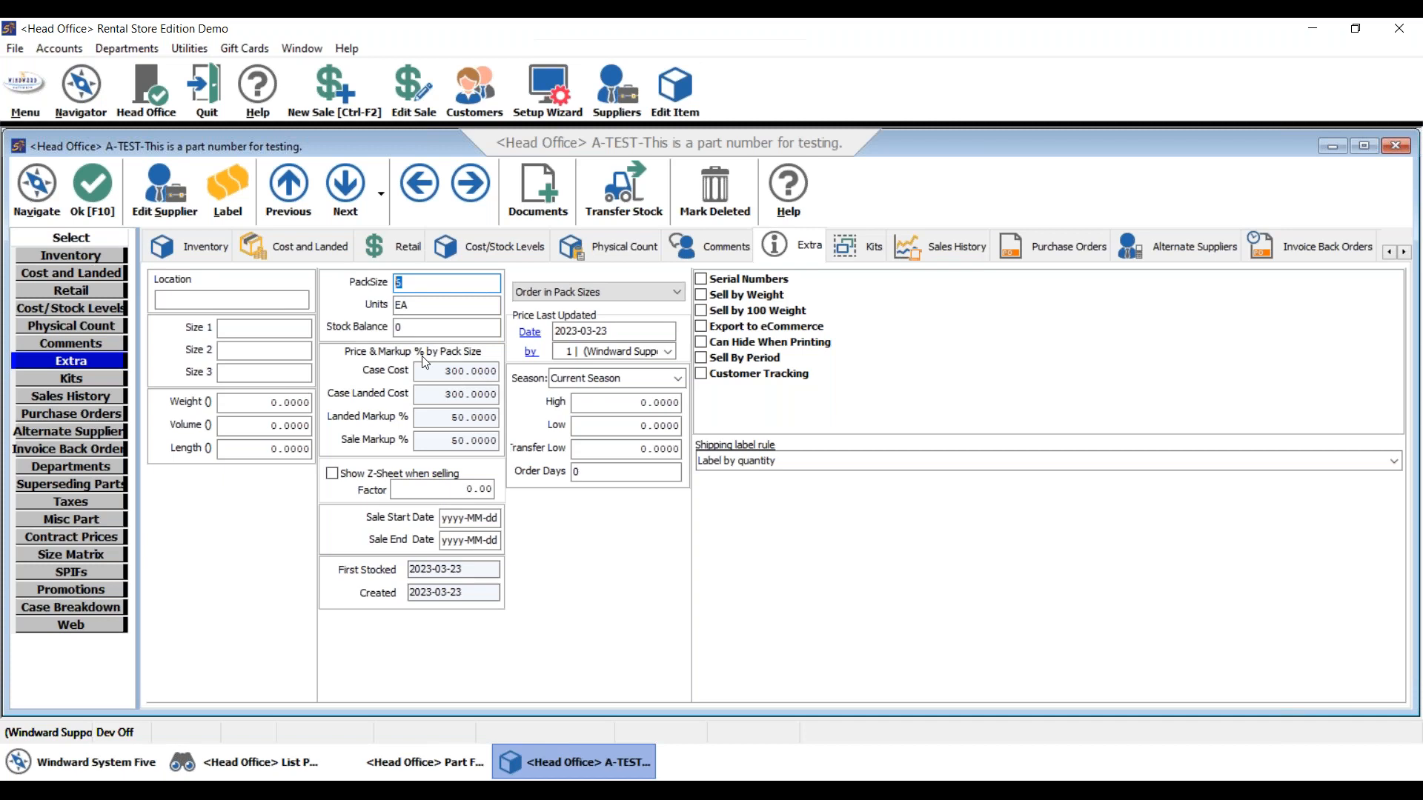
pyautogui.click(215, 252)
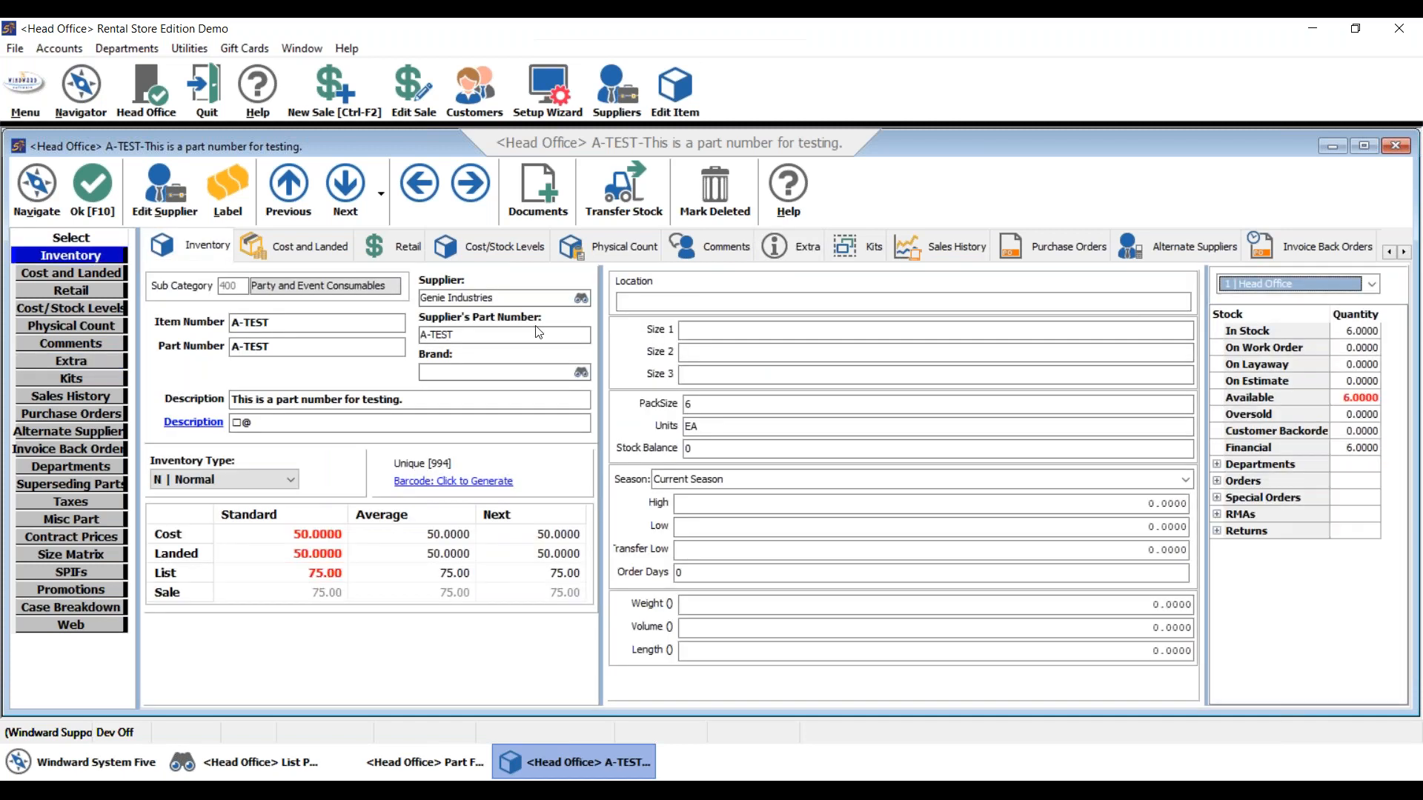
pyautogui.click(807, 248)
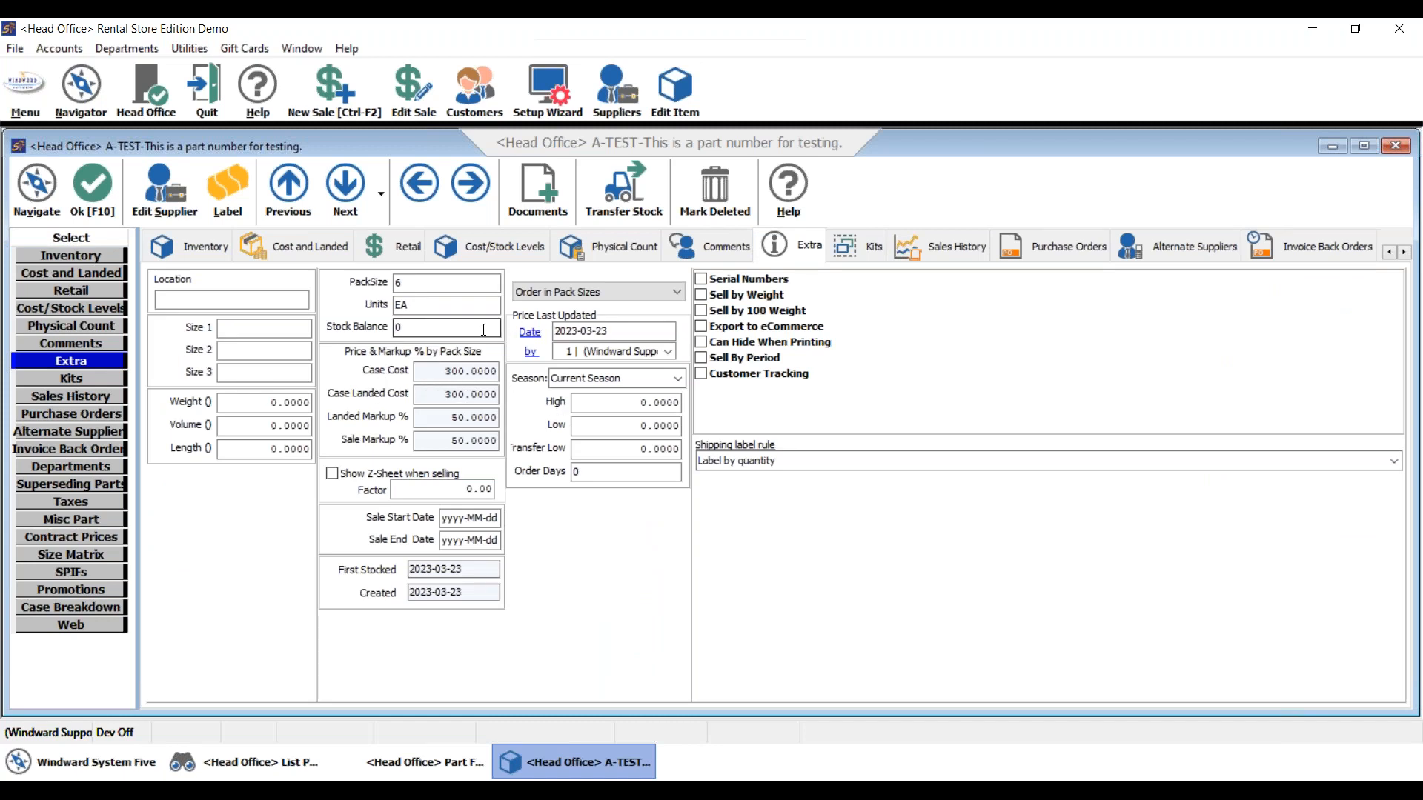
# - Change A-TEST's pack-size ordering to 'Explode Ordered Quantity' and save the item
pyautogui.click(563, 294)
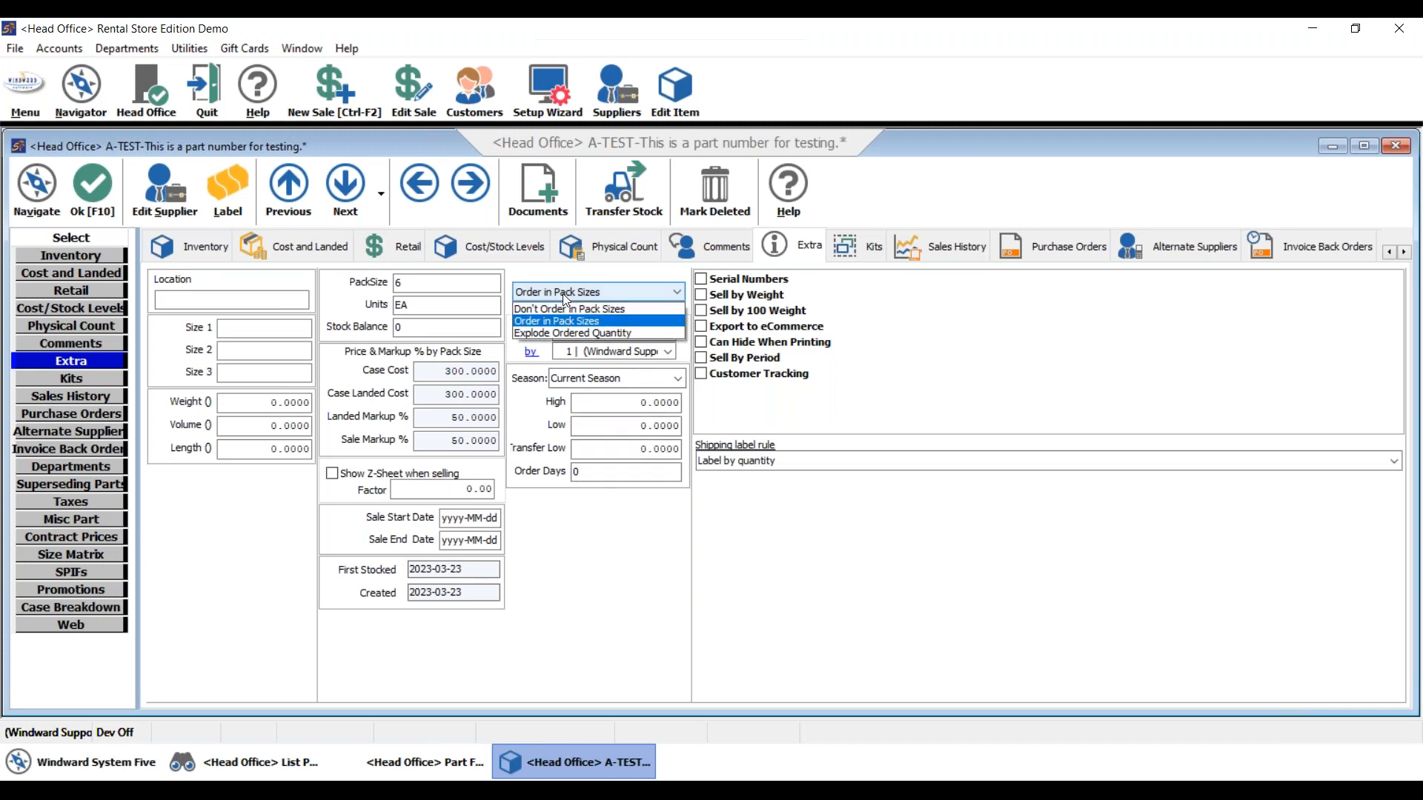
pyautogui.click(561, 333)
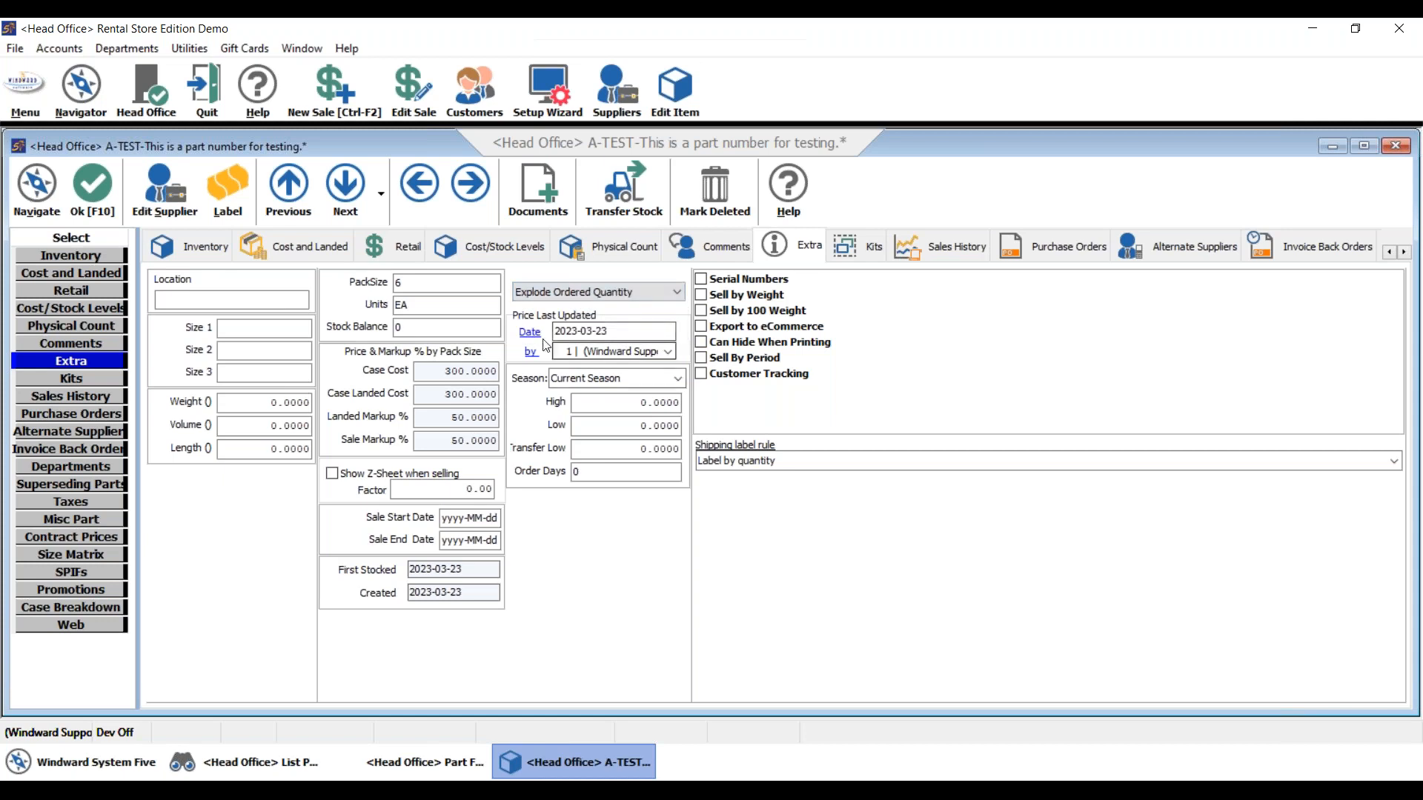
pyautogui.click(101, 185)
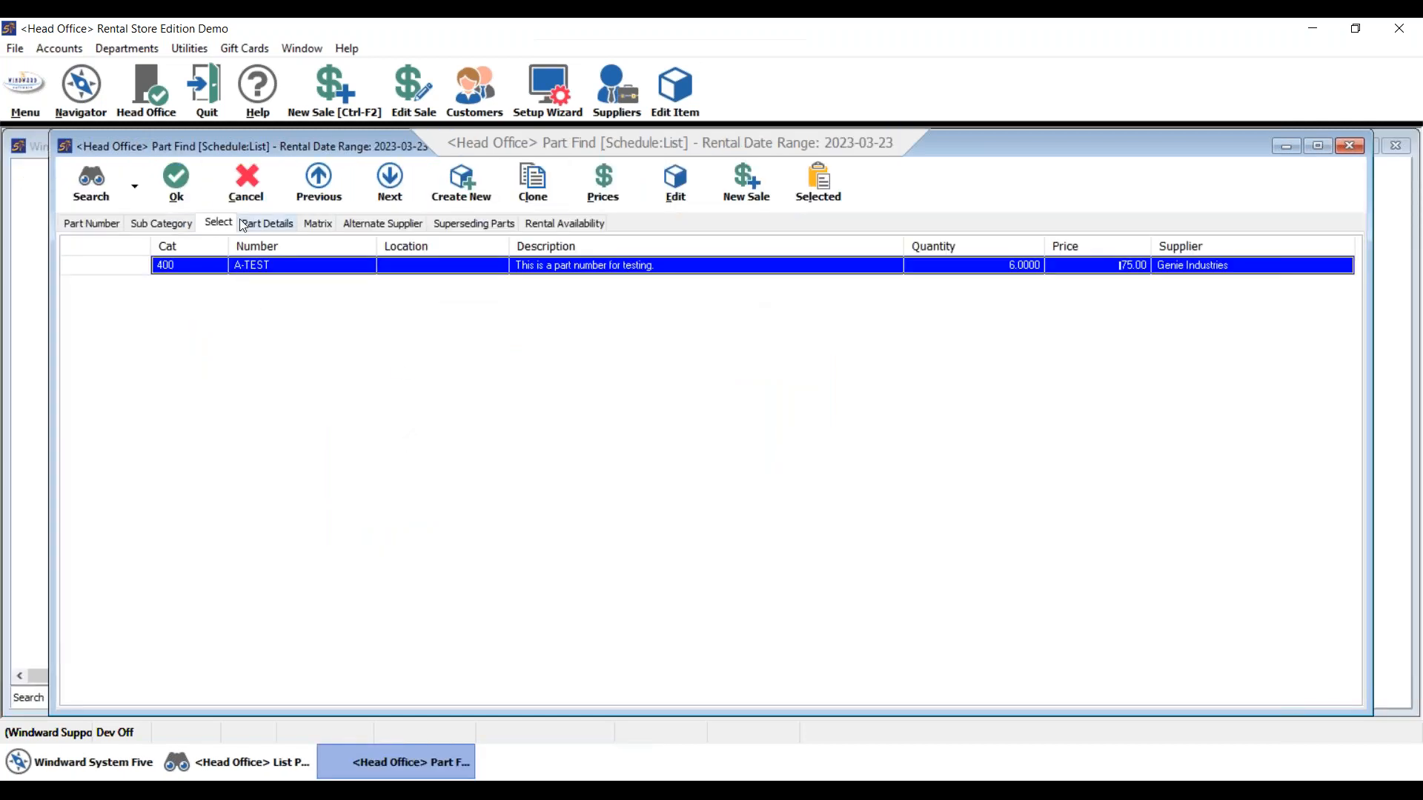
# - Start purchase order 72 for Genie Industries with one line of A-TEST (1 pack of X6 at 300)
pyautogui.click(256, 188)
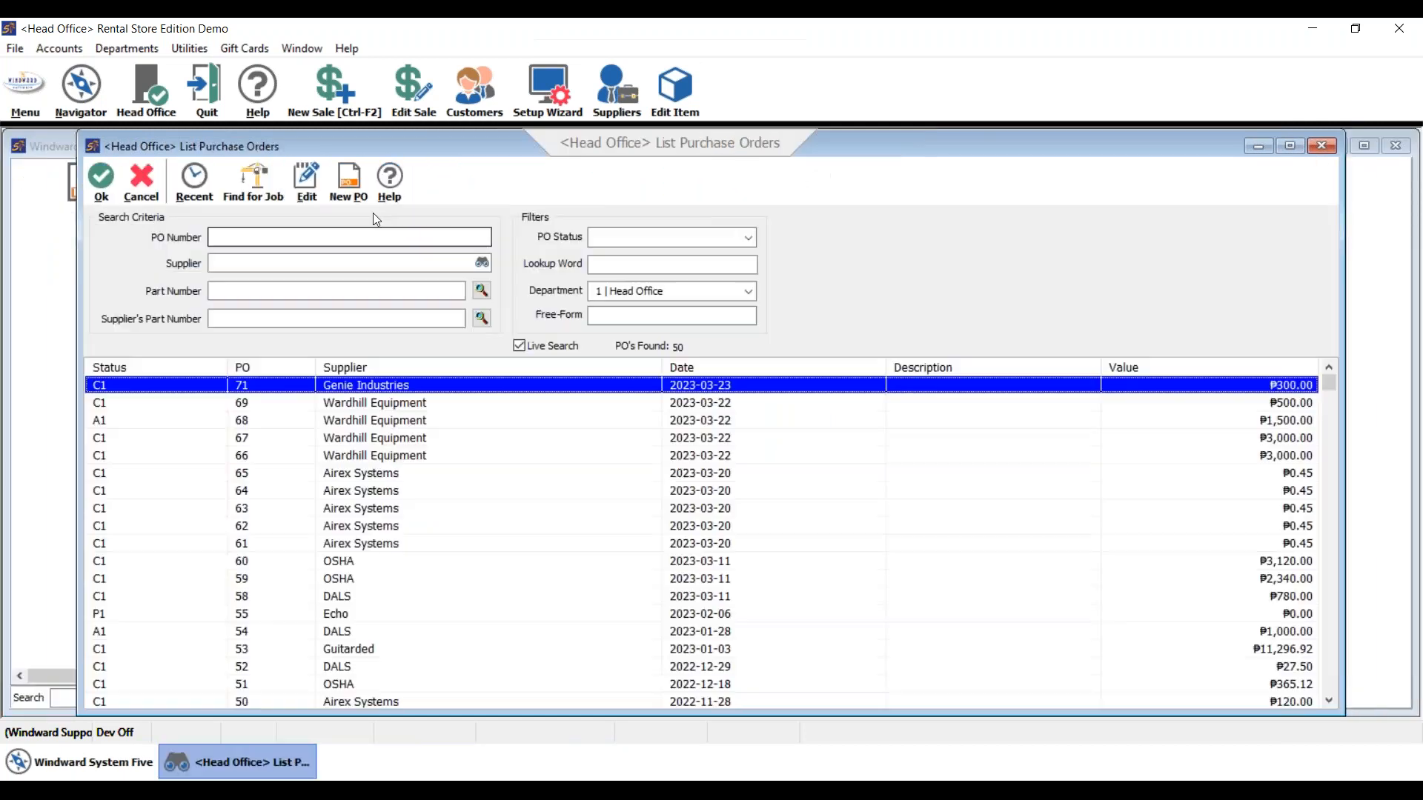
pyautogui.click(117, 775)
pyautogui.click(215, 272)
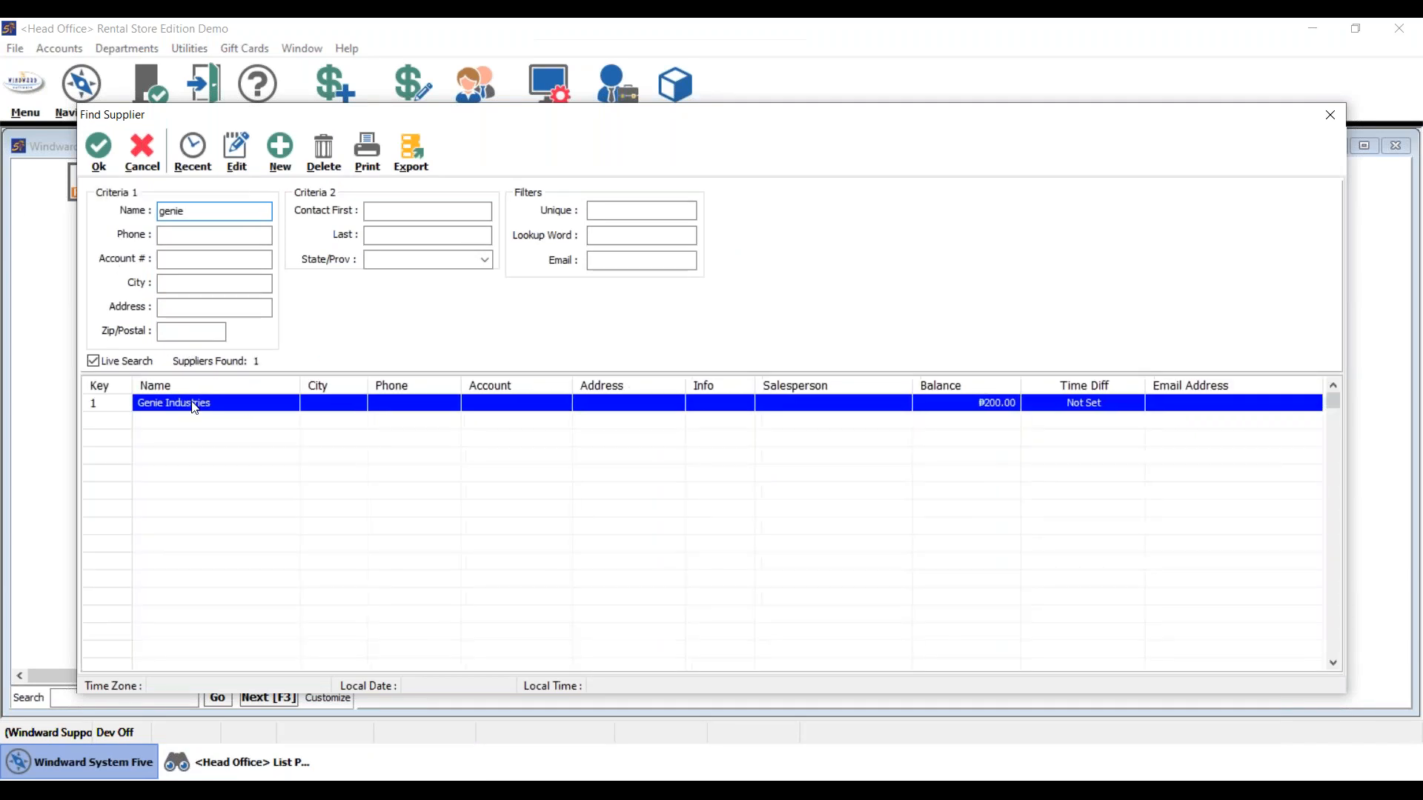
pyautogui.doubleClick(195, 404)
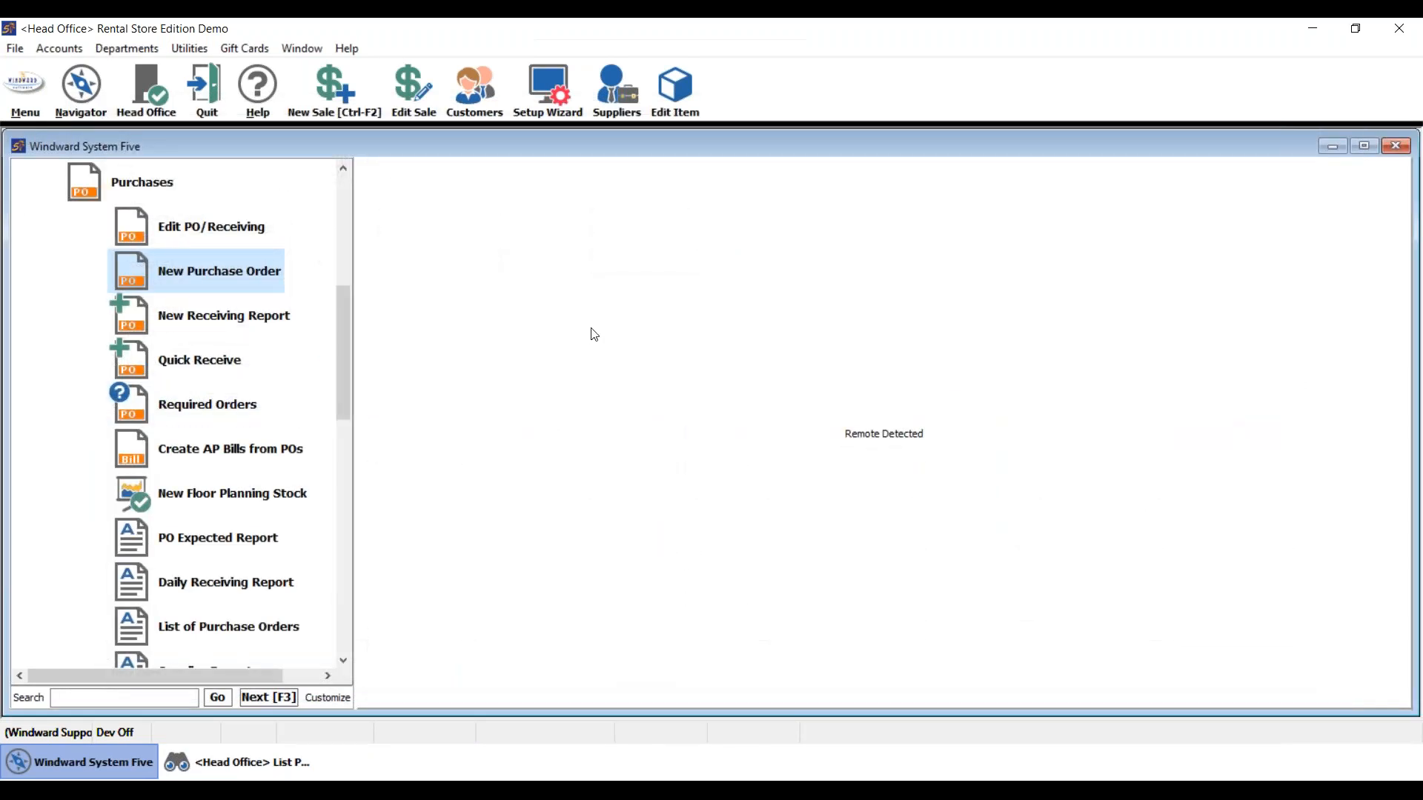
pyautogui.click(288, 340)
pyautogui.write('a')
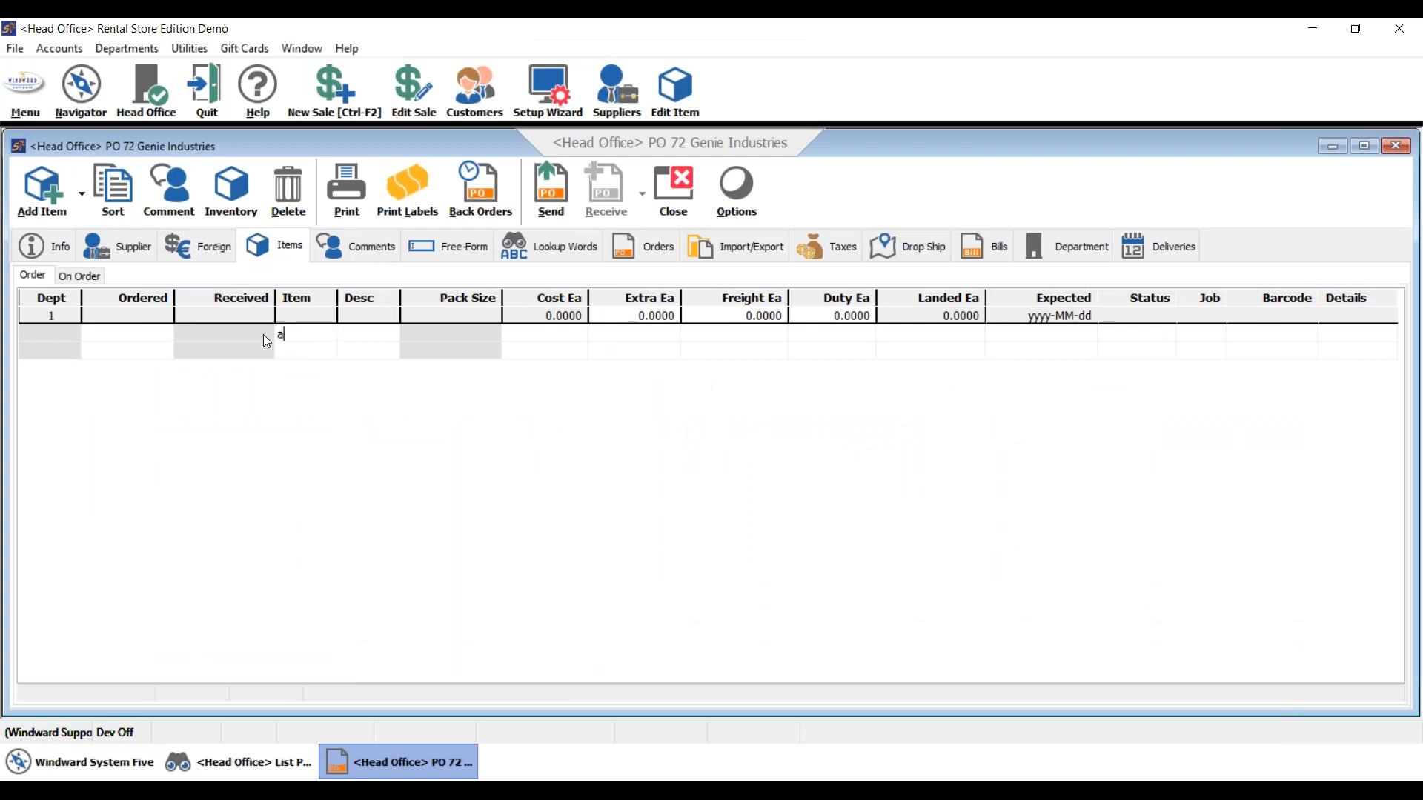
pyautogui.write('-test')
pyautogui.press('Return')
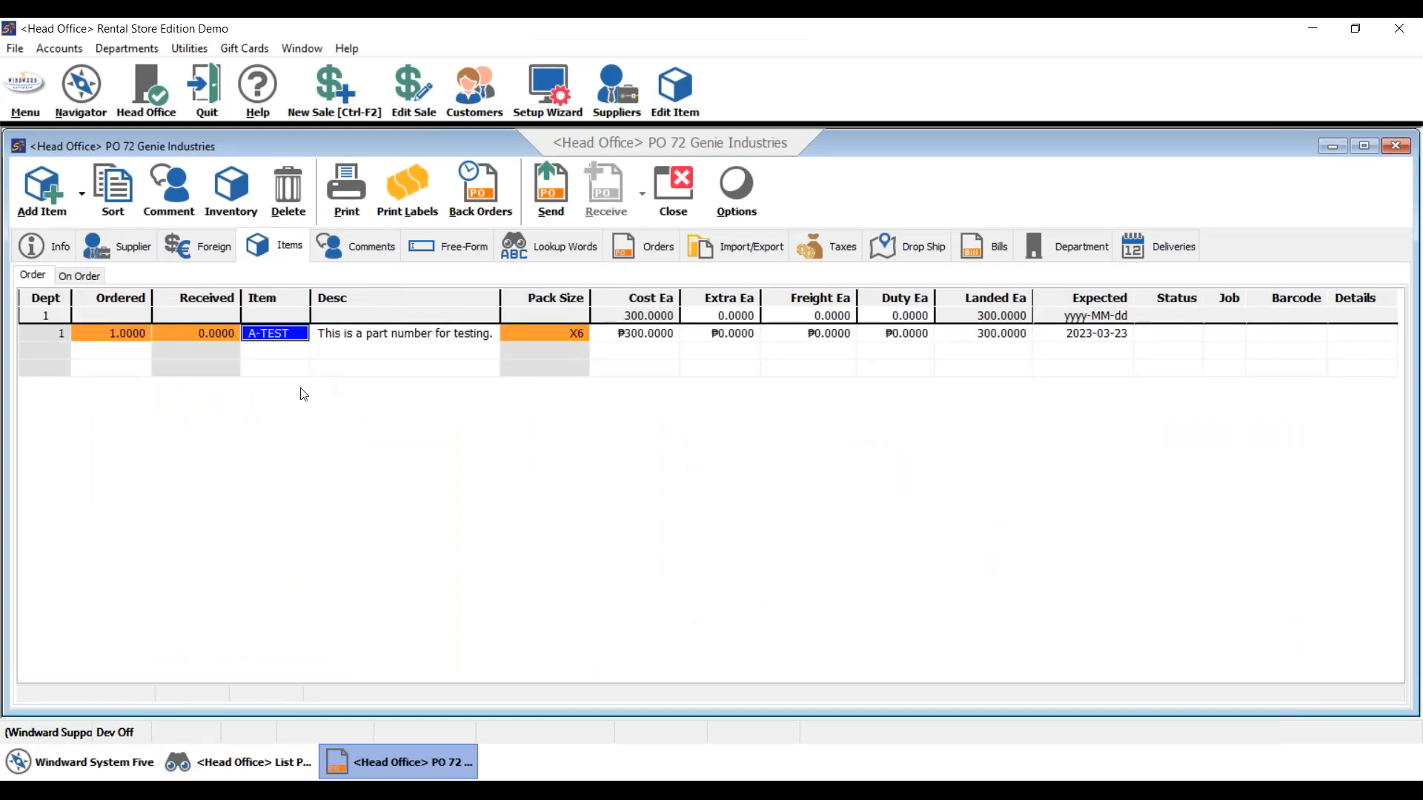
# - Send purchase order 72 without printing it, then go to Edit PO/Receiving
pyautogui.click(134, 341)
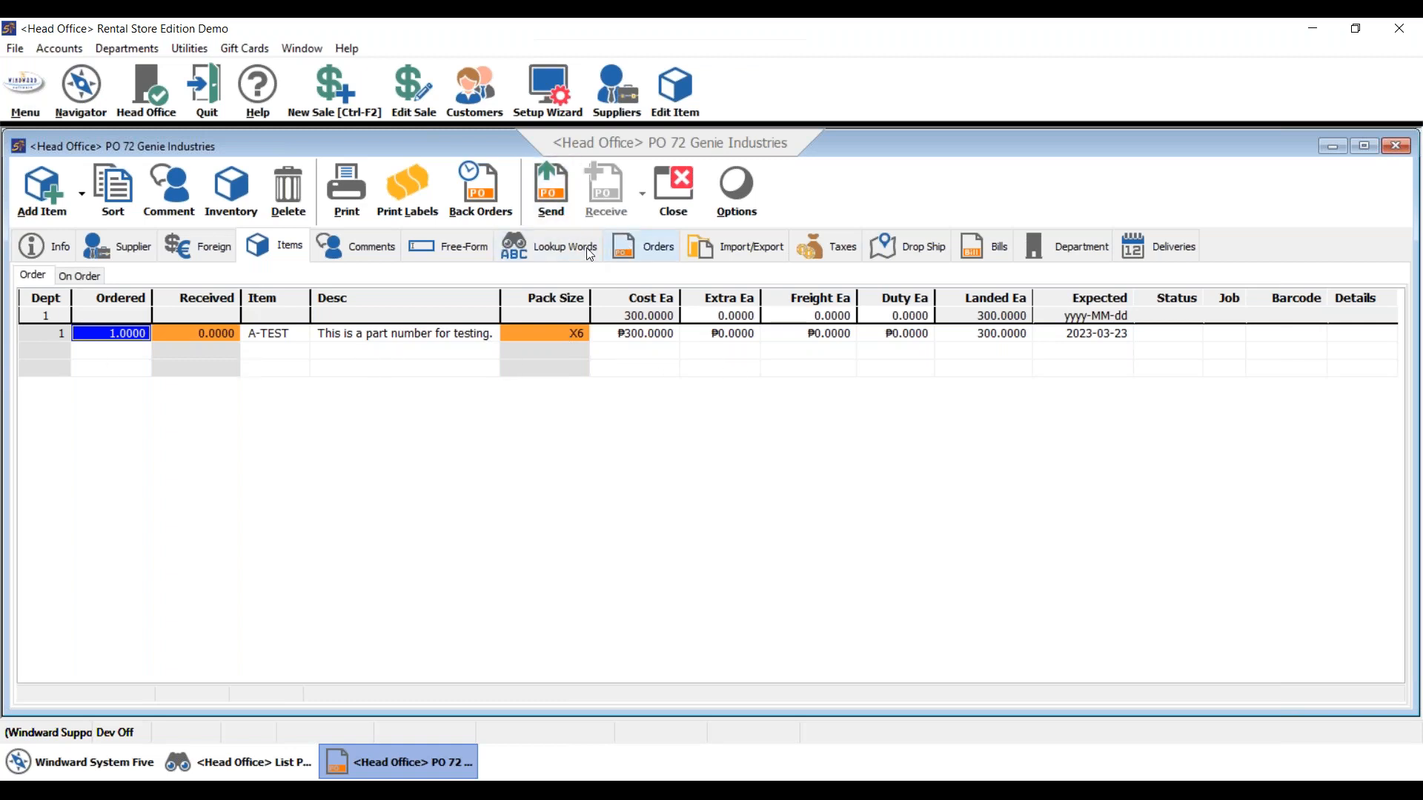
pyautogui.click(549, 212)
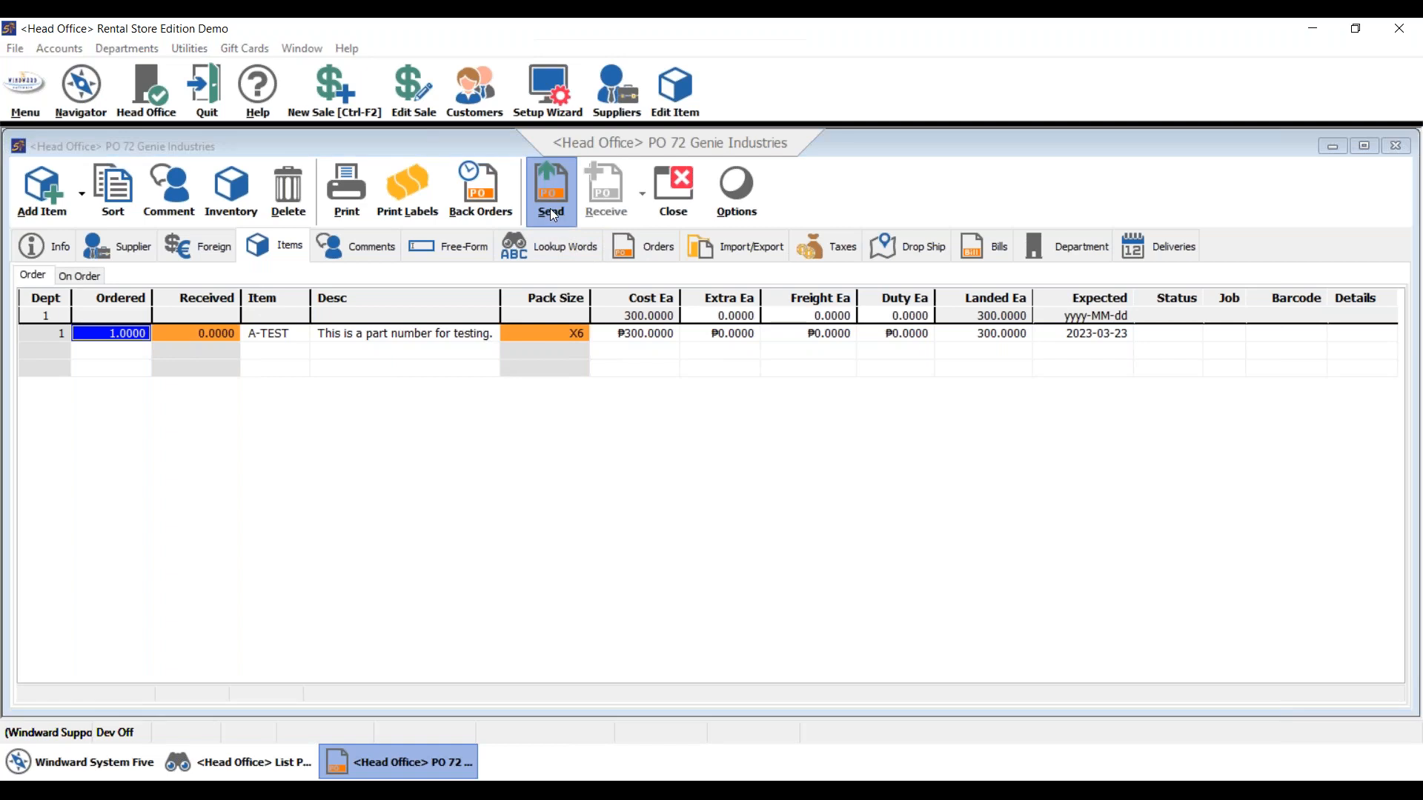
pyautogui.click(781, 486)
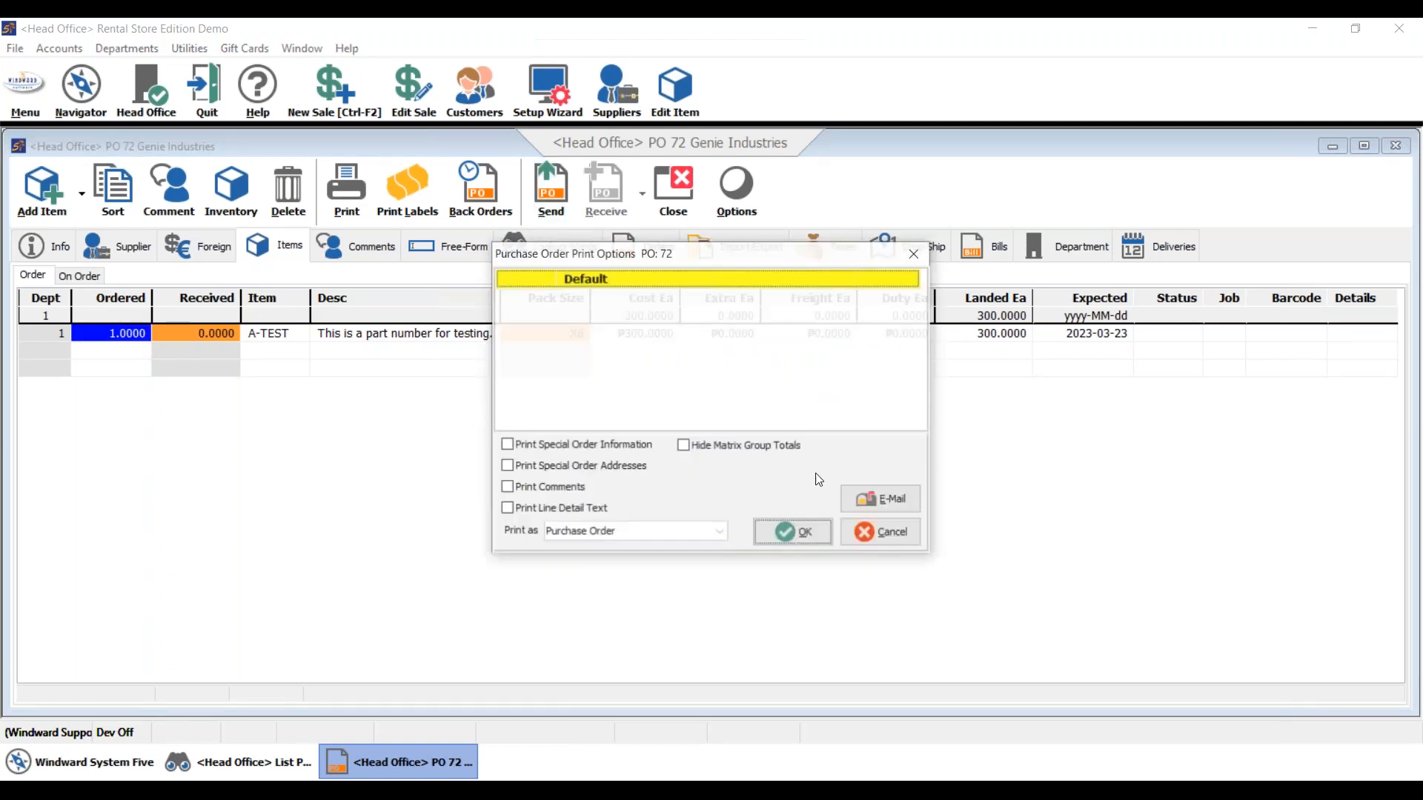
pyautogui.click(865, 535)
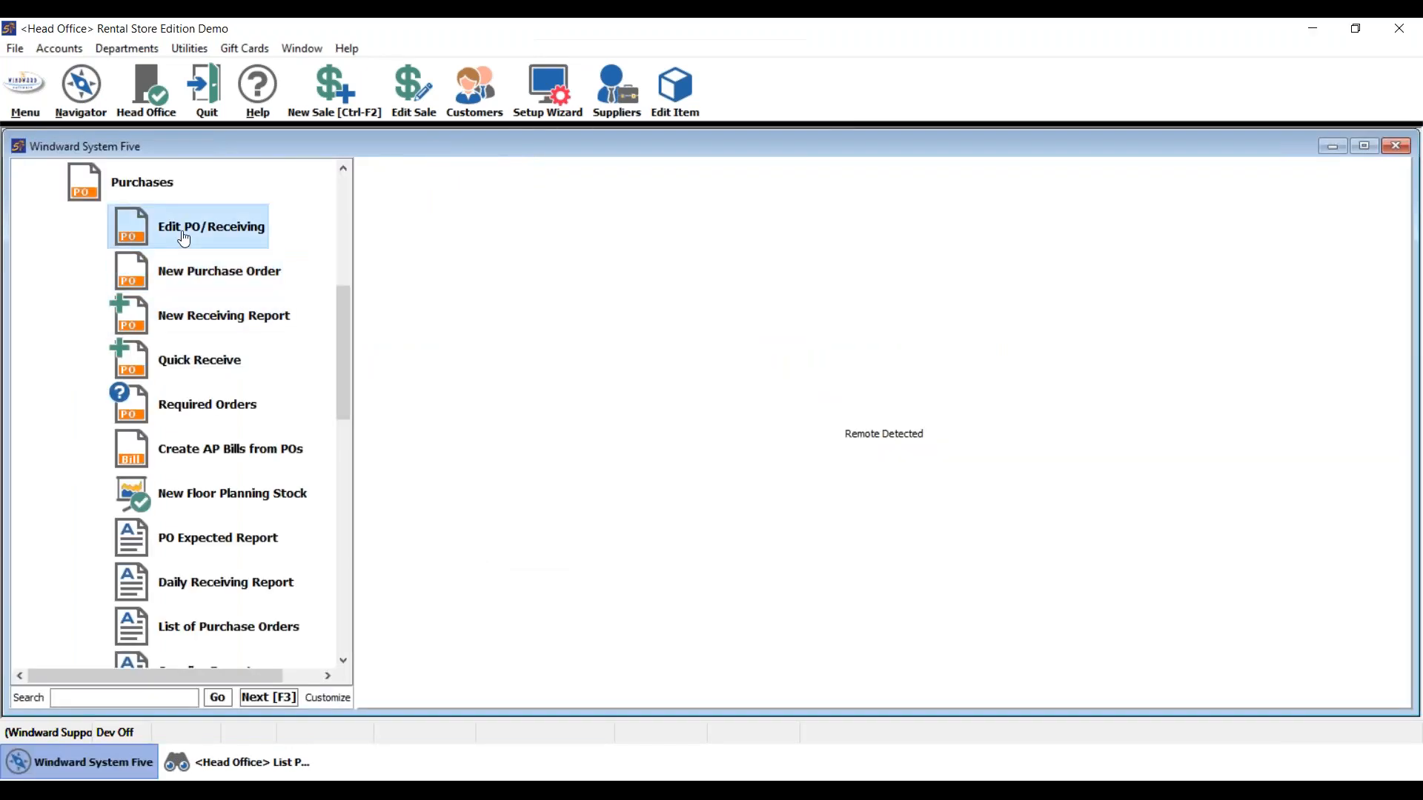
pyautogui.click(265, 237)
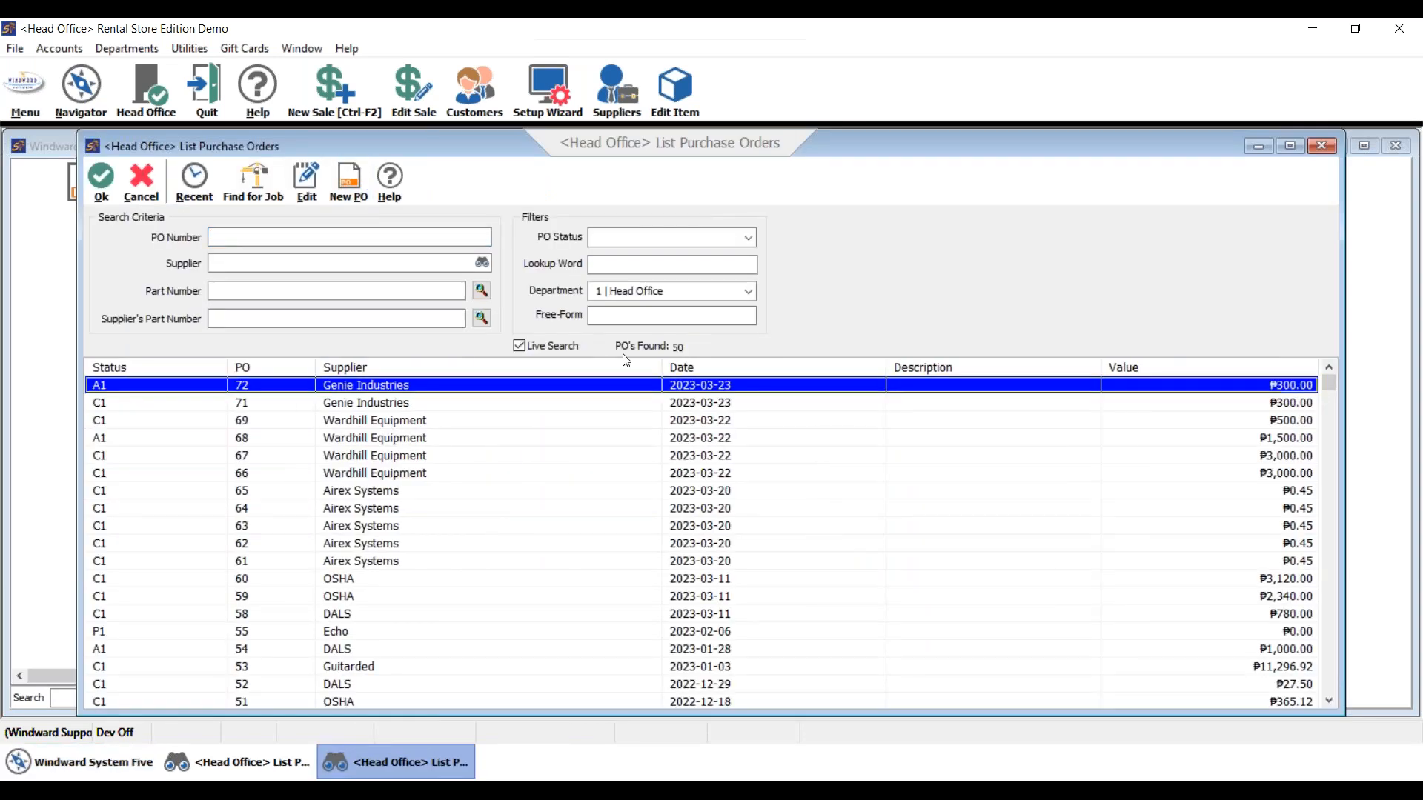
# - Receive purchase order 72 without printing, then reopen it as Completed with 6 A-TEST received
pyautogui.press('Return')
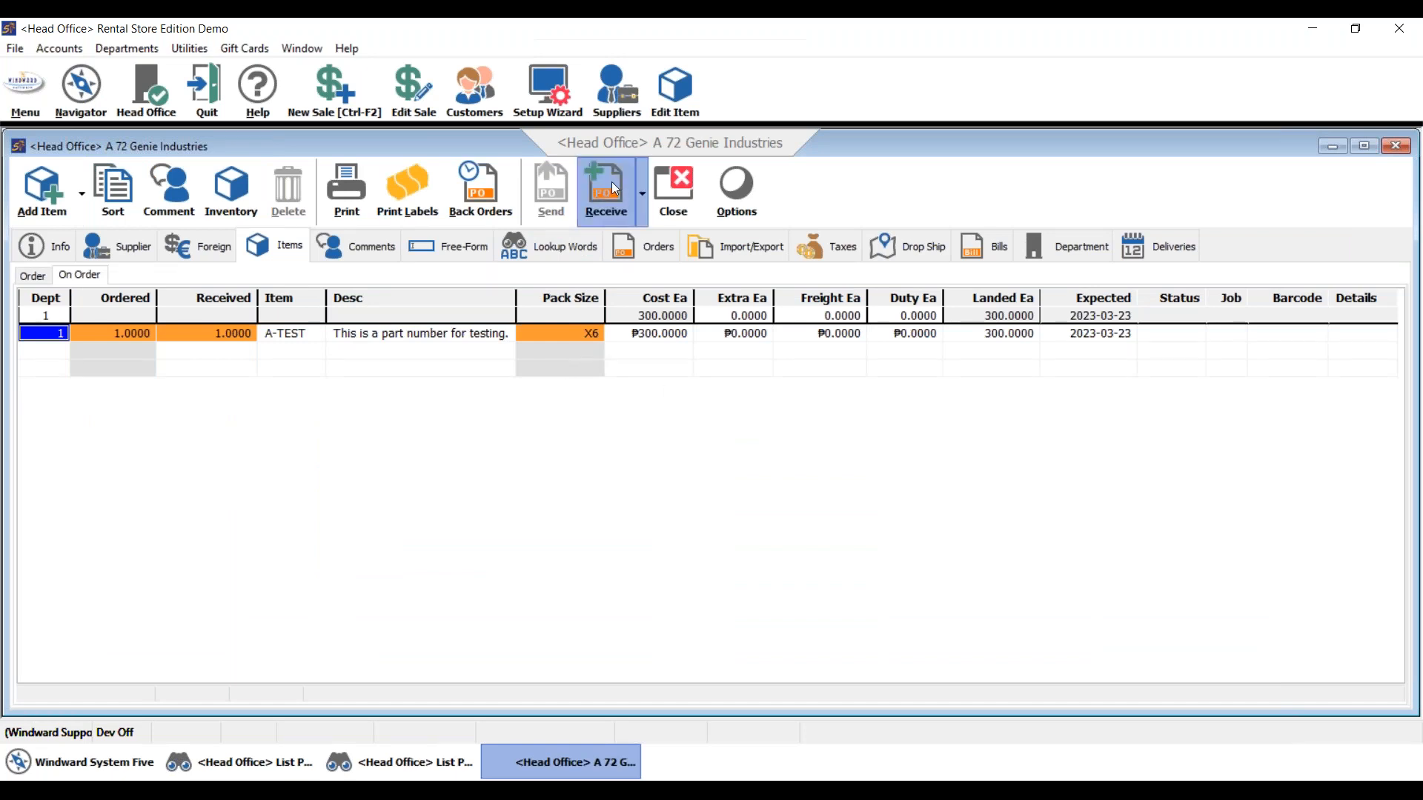
pyautogui.click(780, 487)
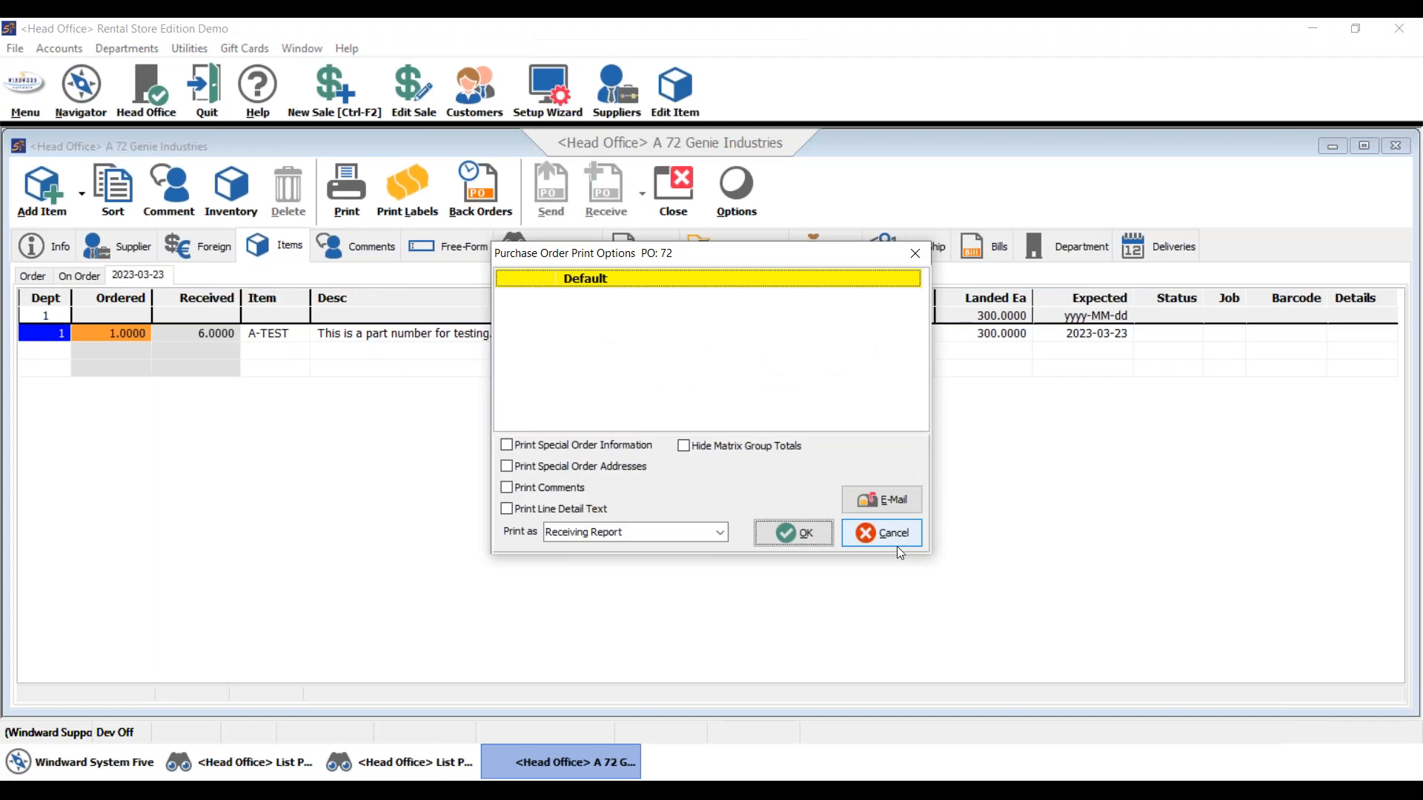
pyautogui.click(882, 533)
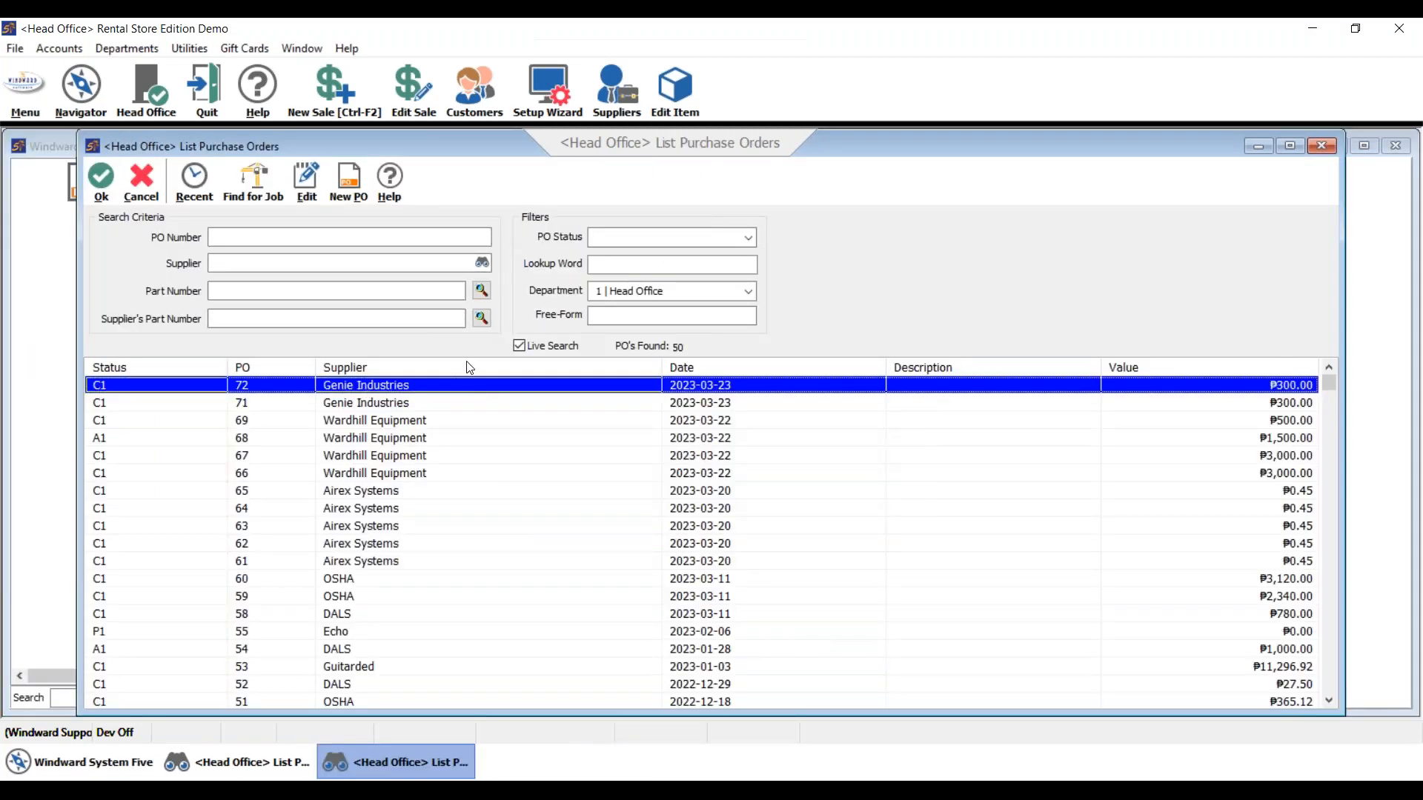
pyautogui.doubleClick(593, 387)
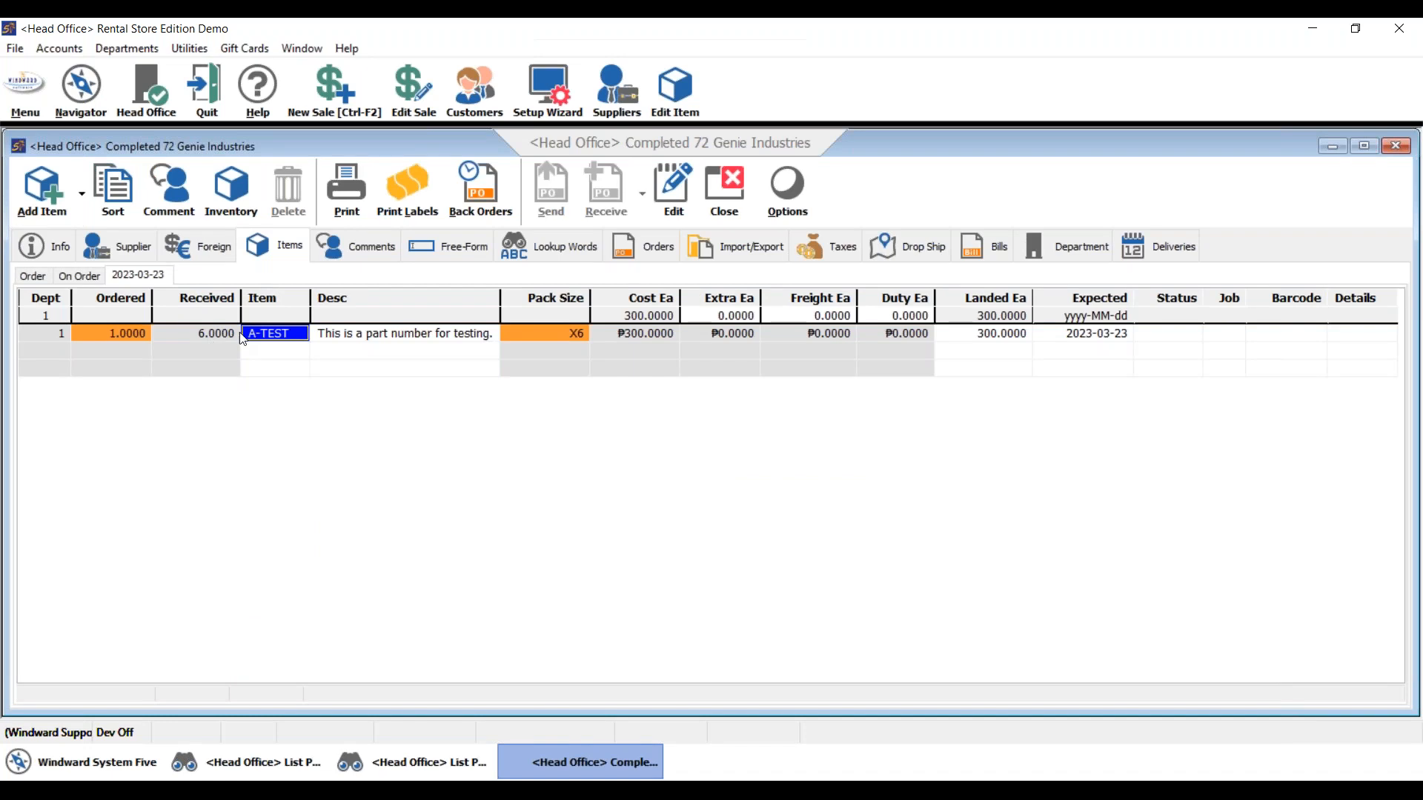
# - Close PO 72 and inspect A-TEST's stock lots (two 6.0000 at 50) and pack-size settings
pyautogui.click(754, 198)
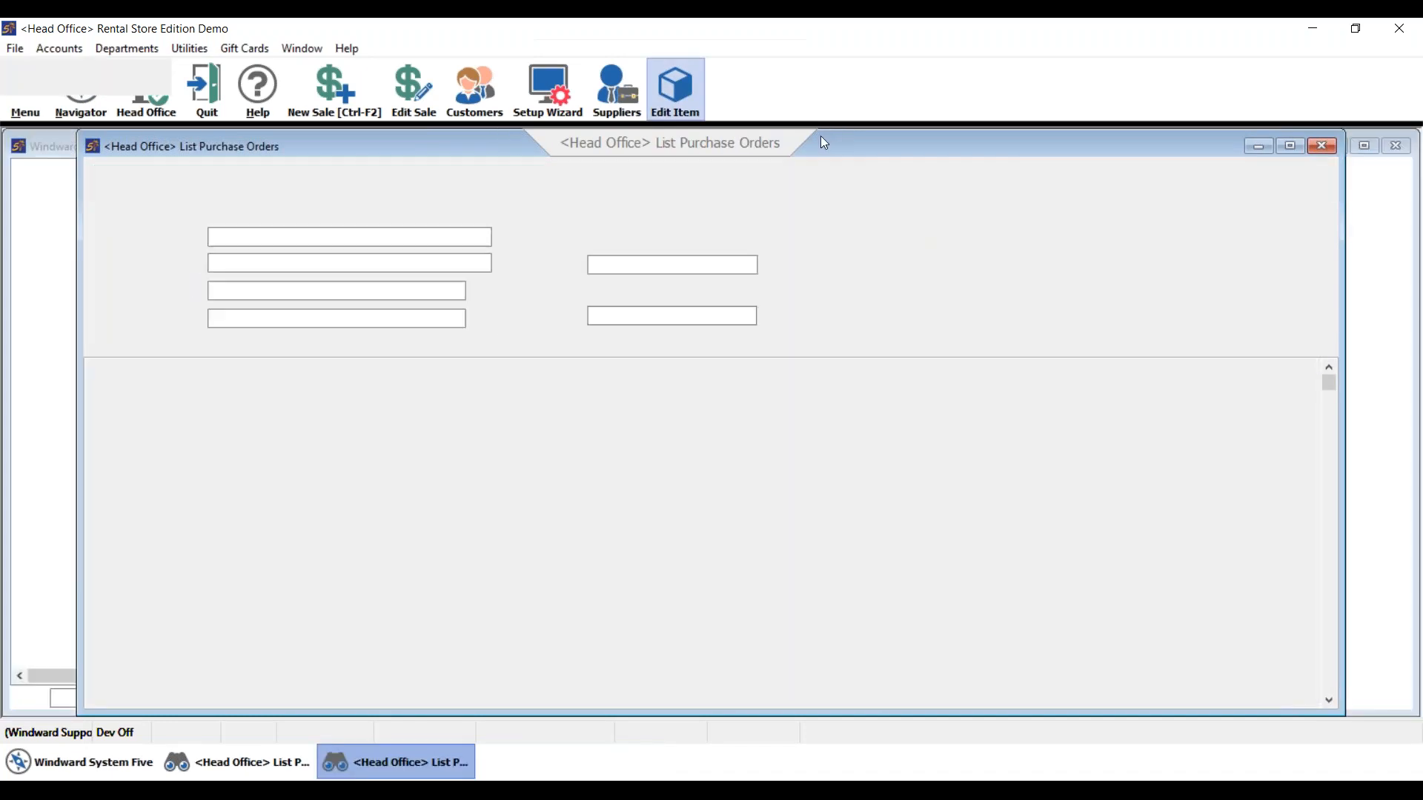
pyautogui.click(676, 91)
pyautogui.write('a-test')
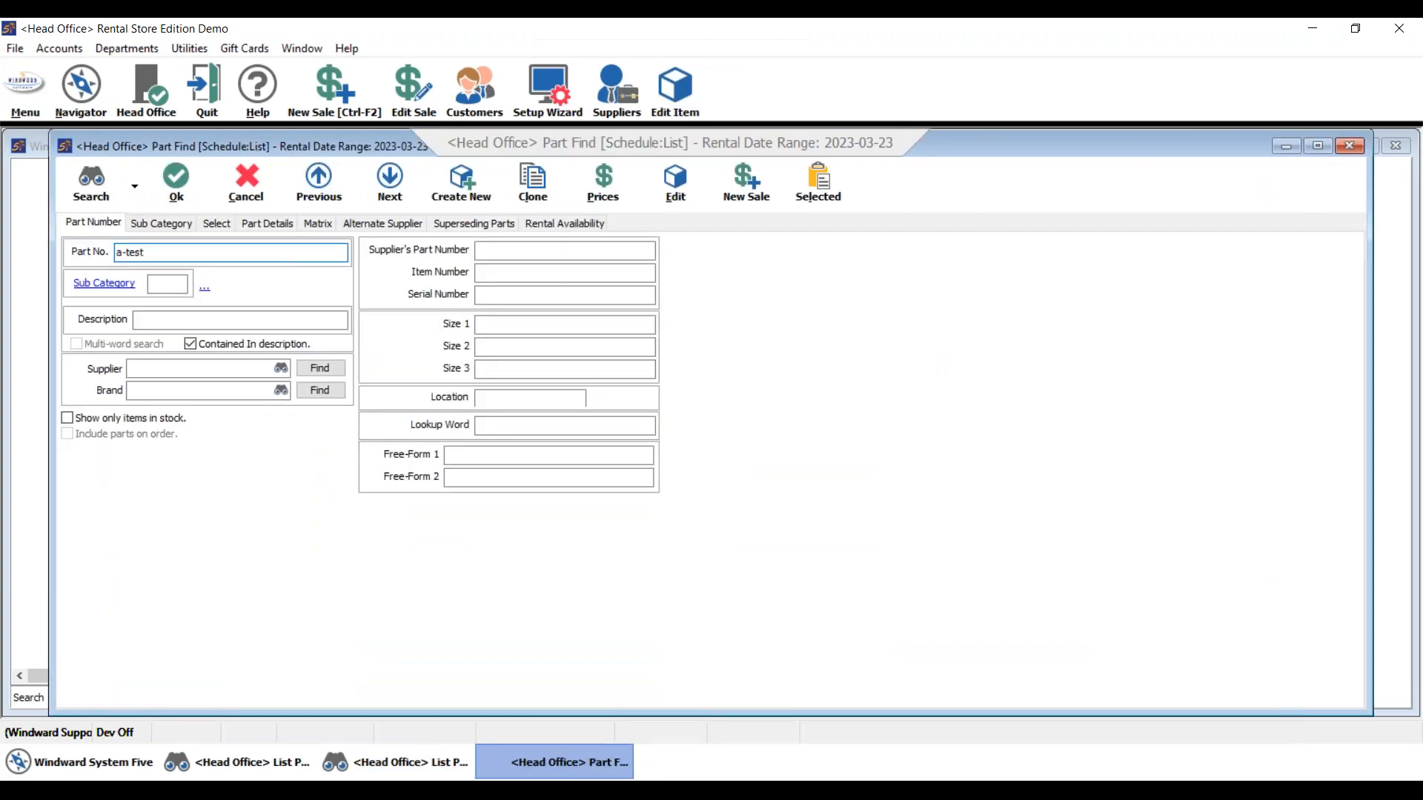
pyautogui.press('Return')
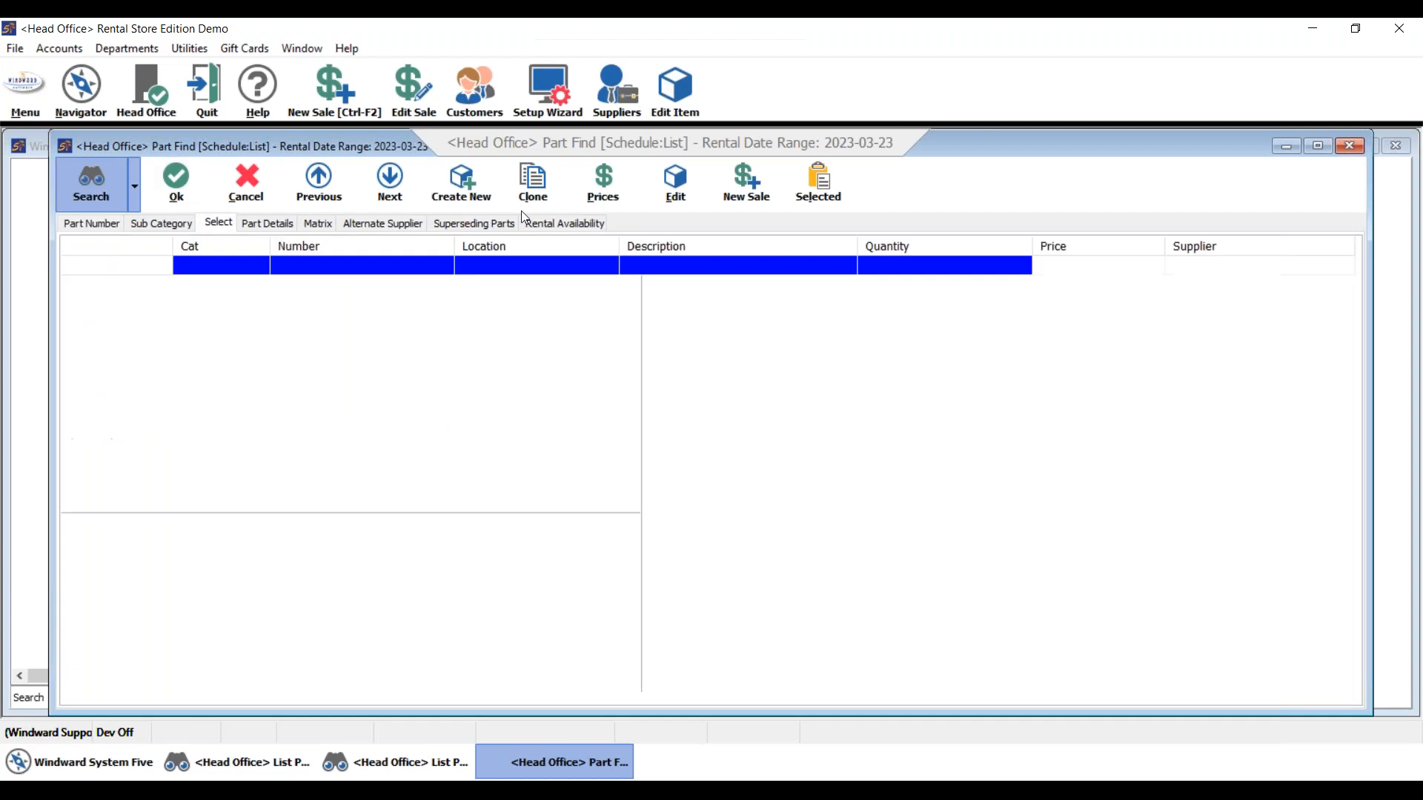
pyautogui.doubleClick(811, 267)
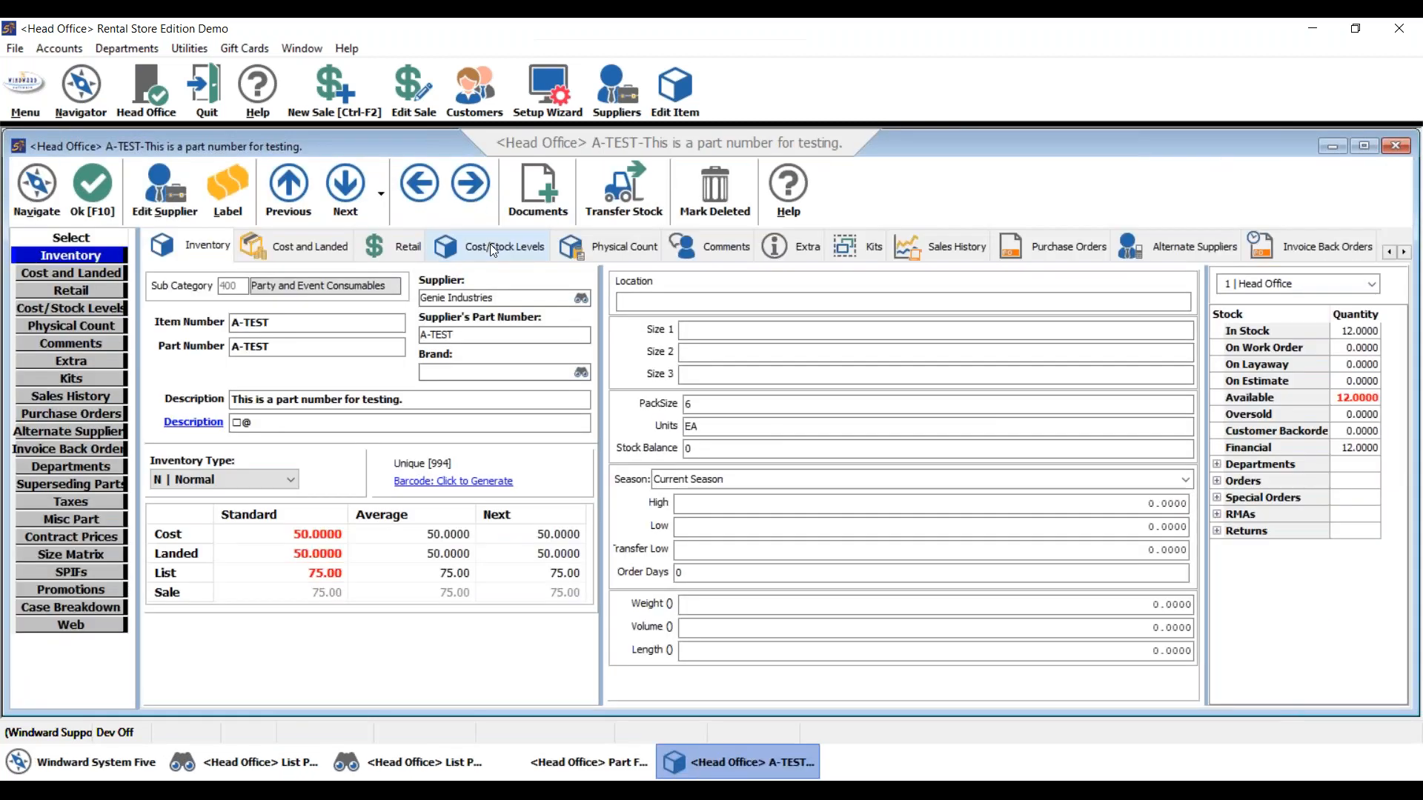
pyautogui.click(493, 250)
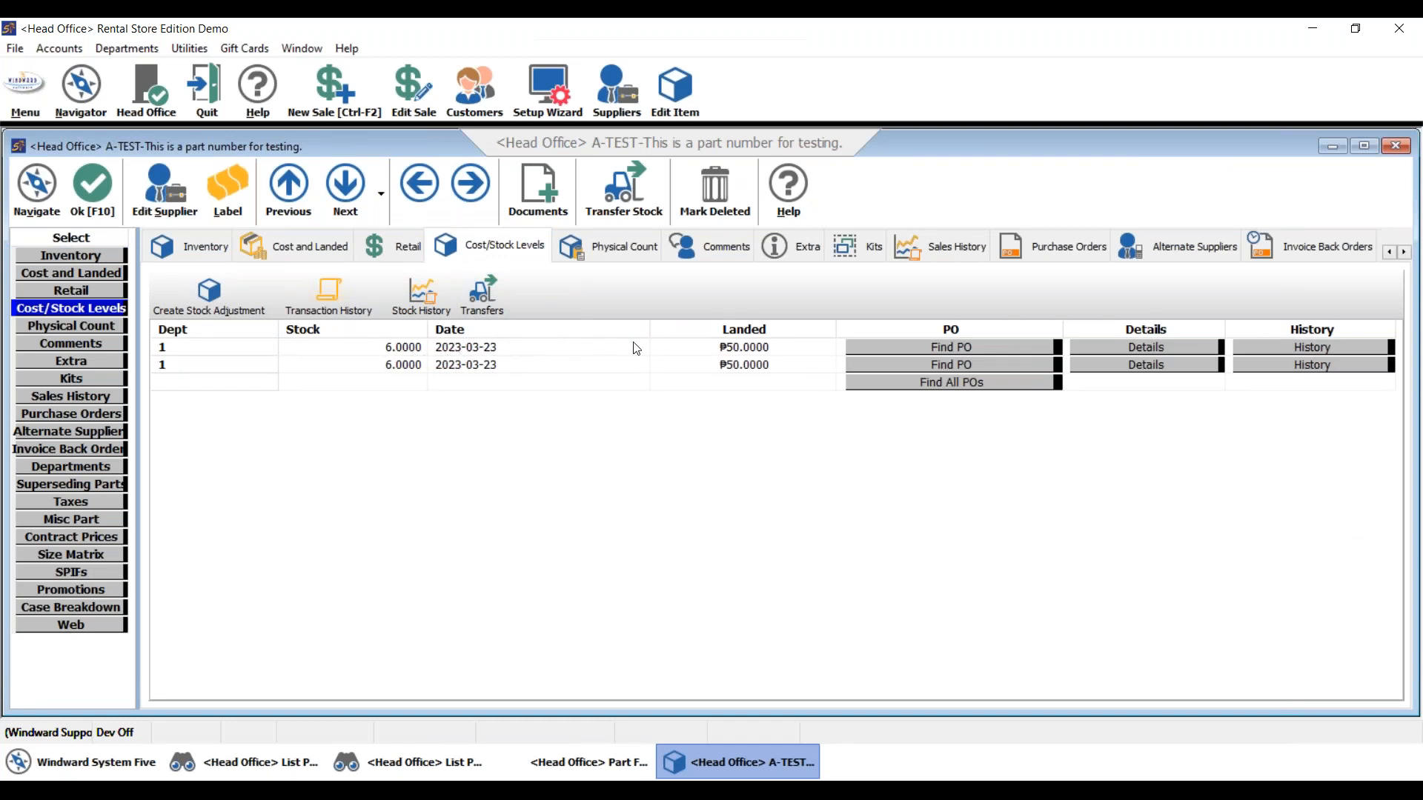
pyautogui.click(797, 246)
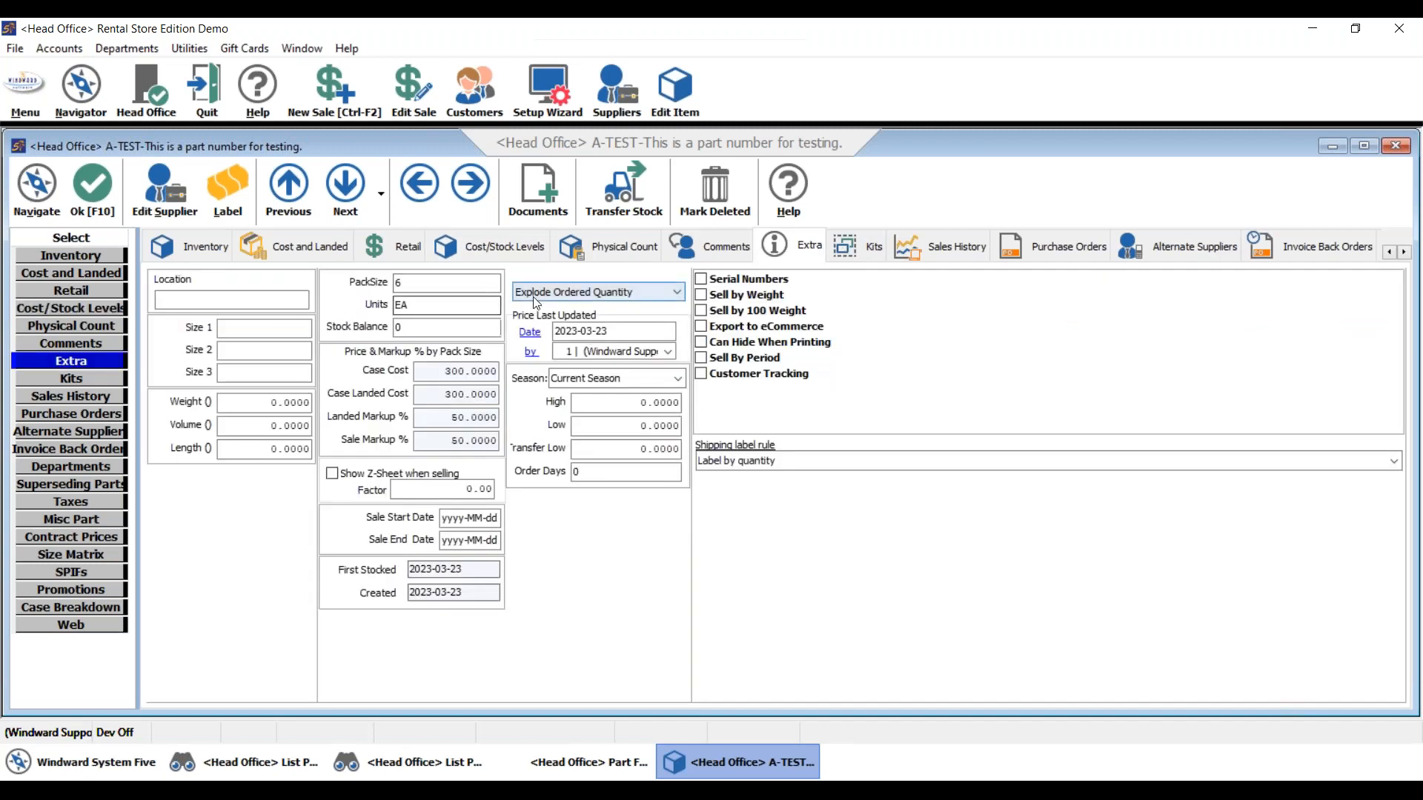
pyautogui.click(105, 190)
# - Create purchase order 73 for Genie Industries ordering 5 packs of A-TEST
pyautogui.click(143, 188)
pyautogui.click(276, 271)
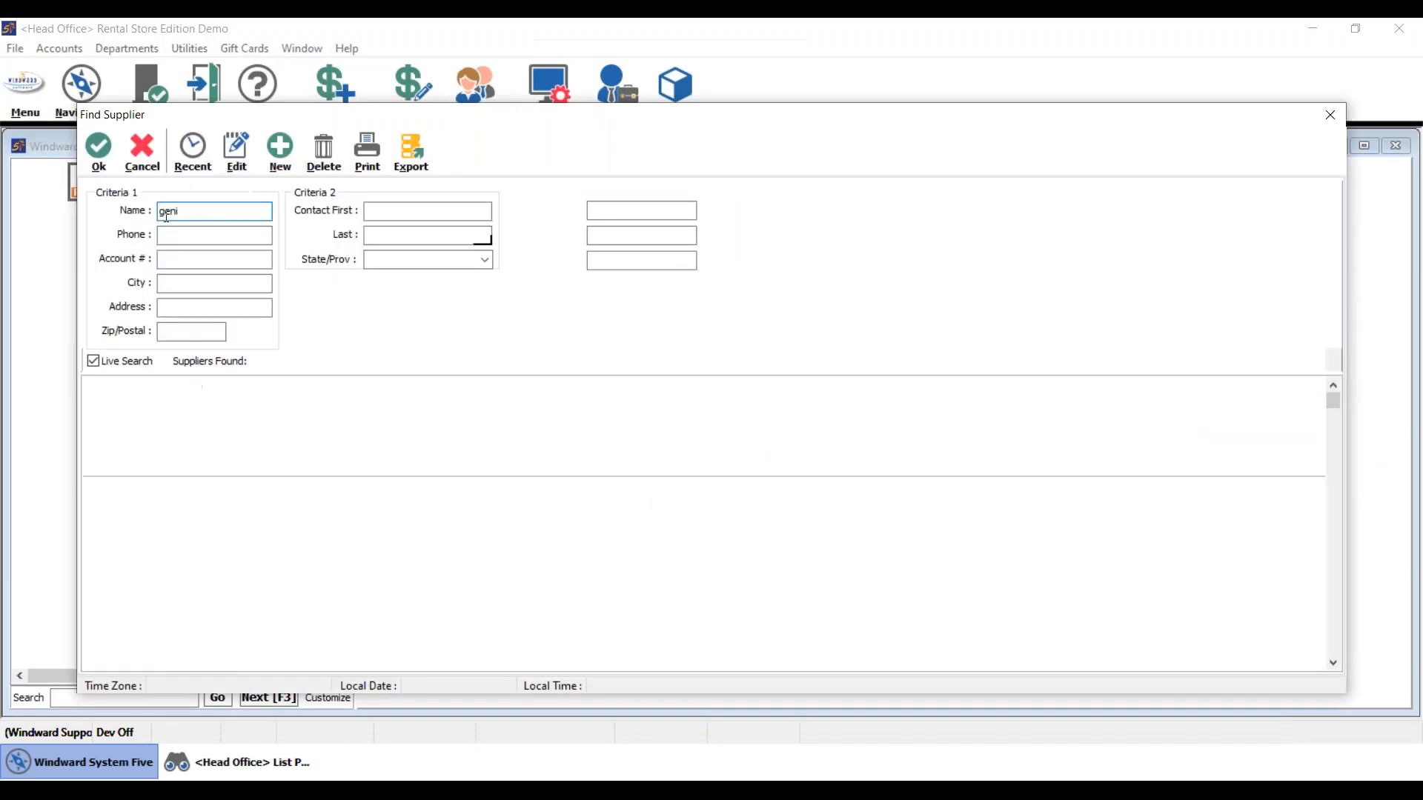
pyautogui.click(101, 159)
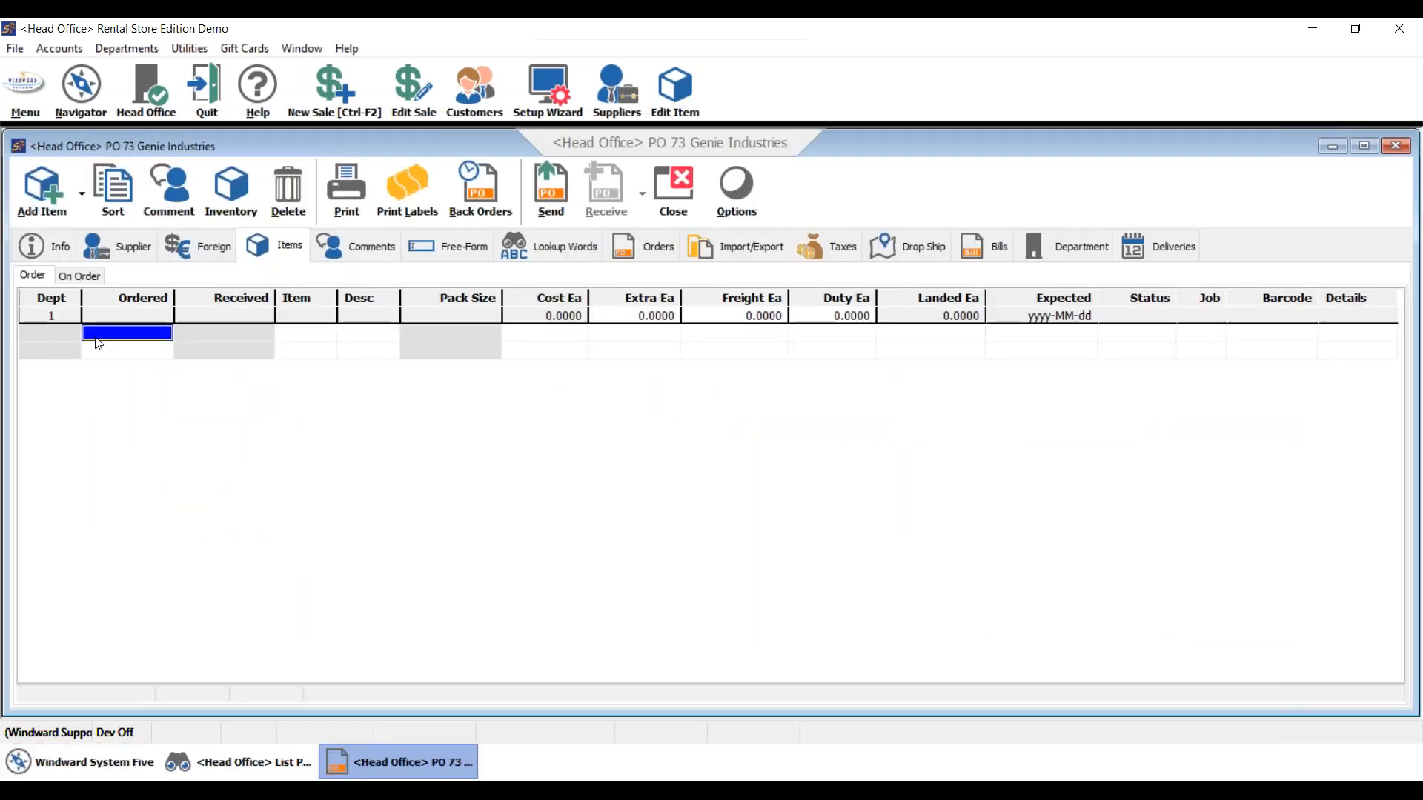
pyautogui.click(289, 332)
pyautogui.write('ab')
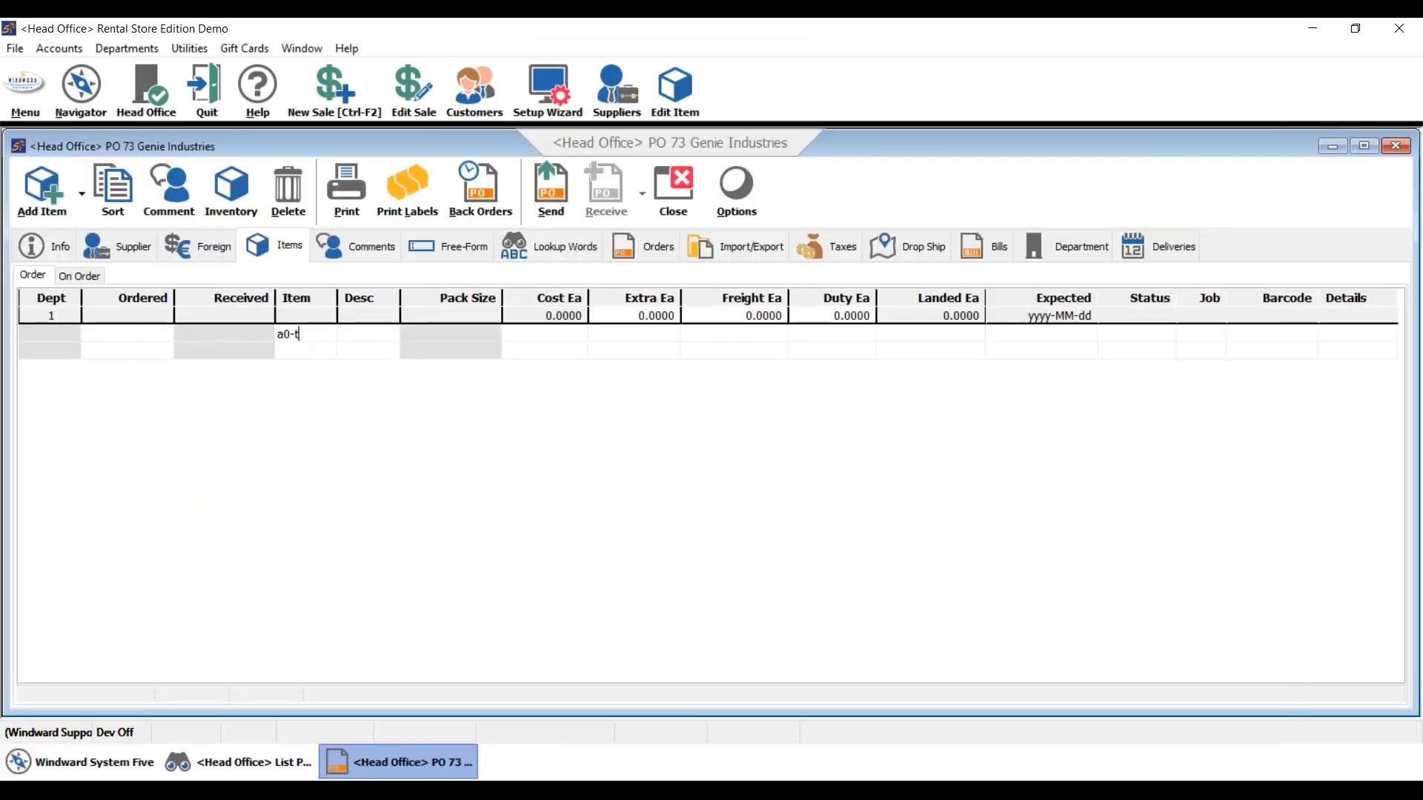
pyautogui.press('BackSpace')
pyautogui.write('-test')
pyautogui.press('Return')
pyautogui.click(148, 334)
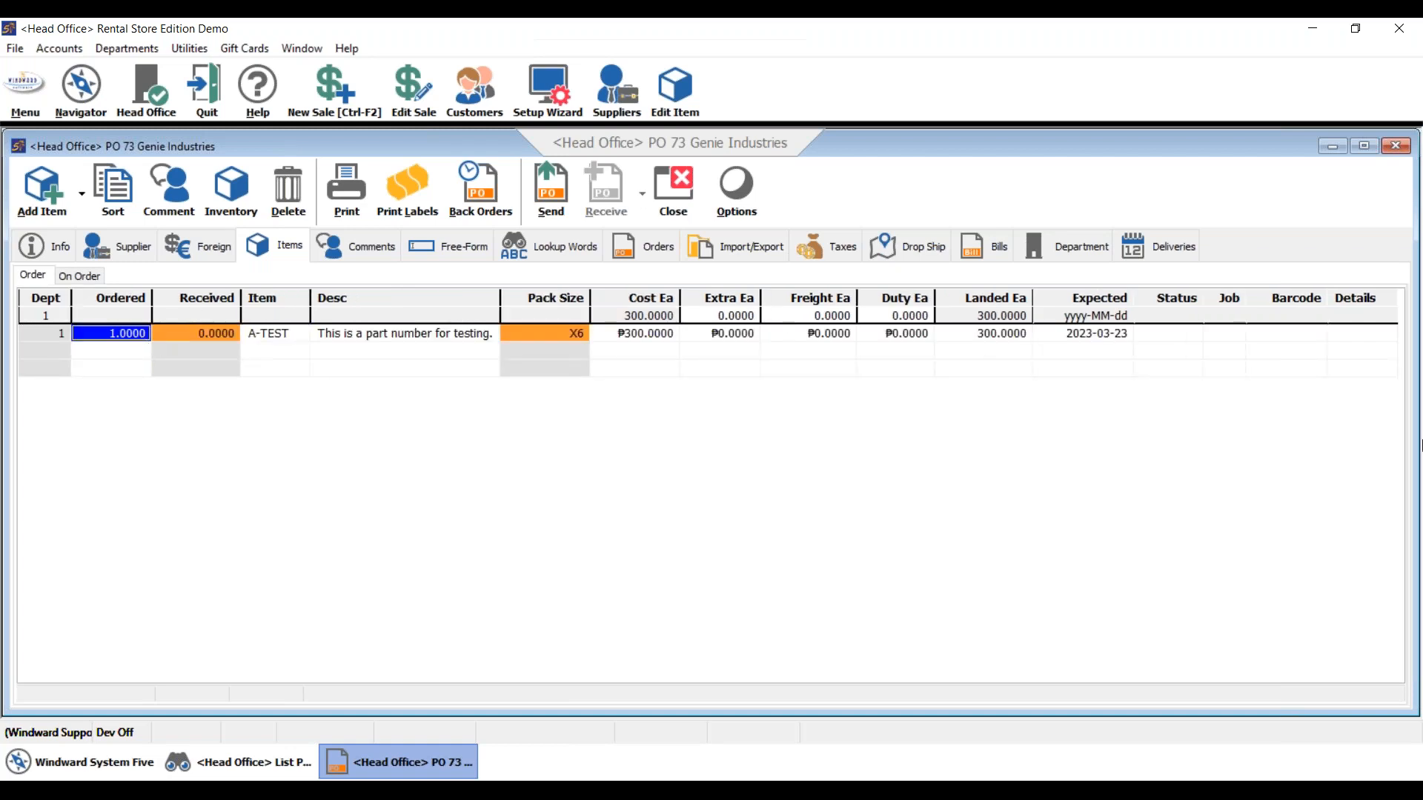
pyautogui.write('5')
pyautogui.press('Return')
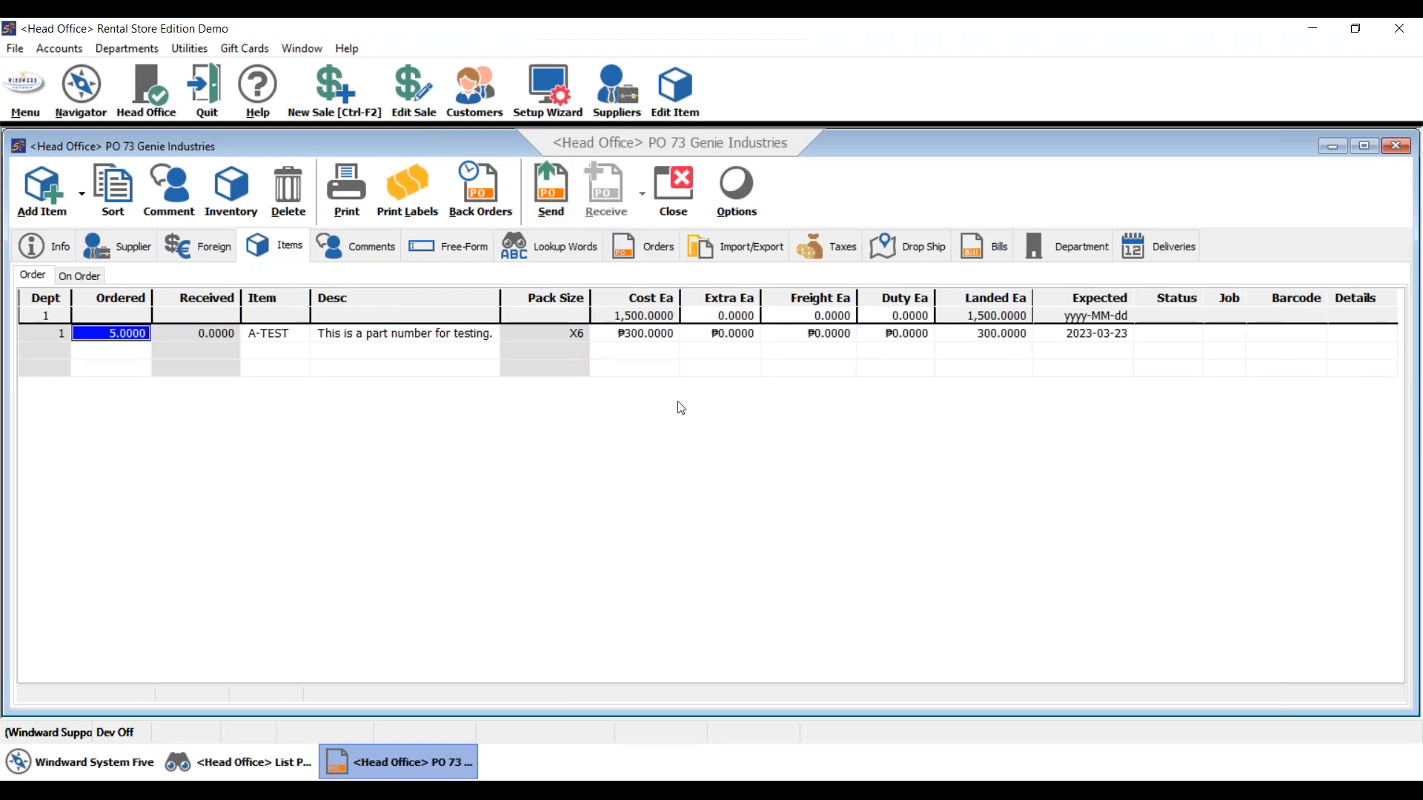
# - Send purchase order 73 without printing, then open the purchase order list
pyautogui.click(567, 197)
pyautogui.click(772, 485)
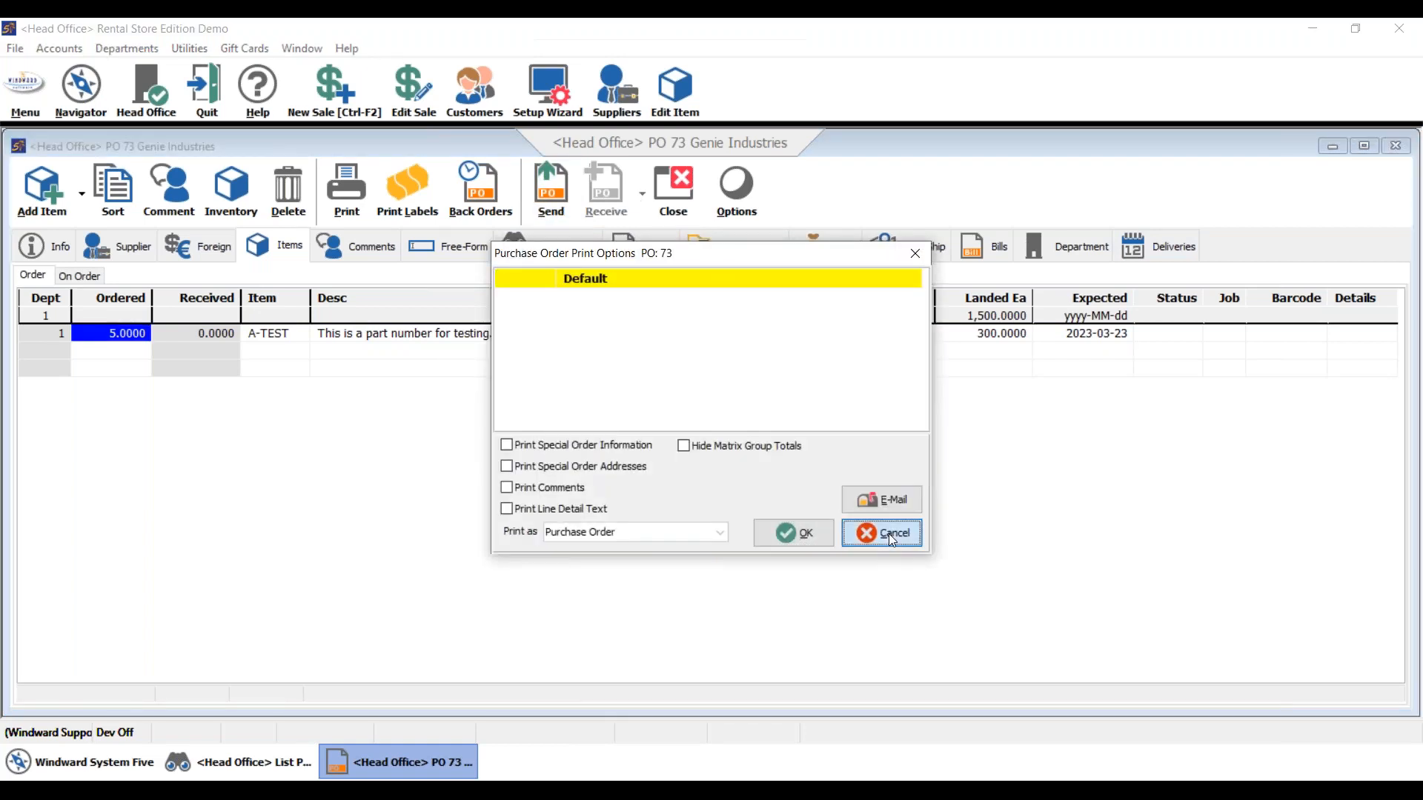
pyautogui.click(880, 531)
pyautogui.click(264, 248)
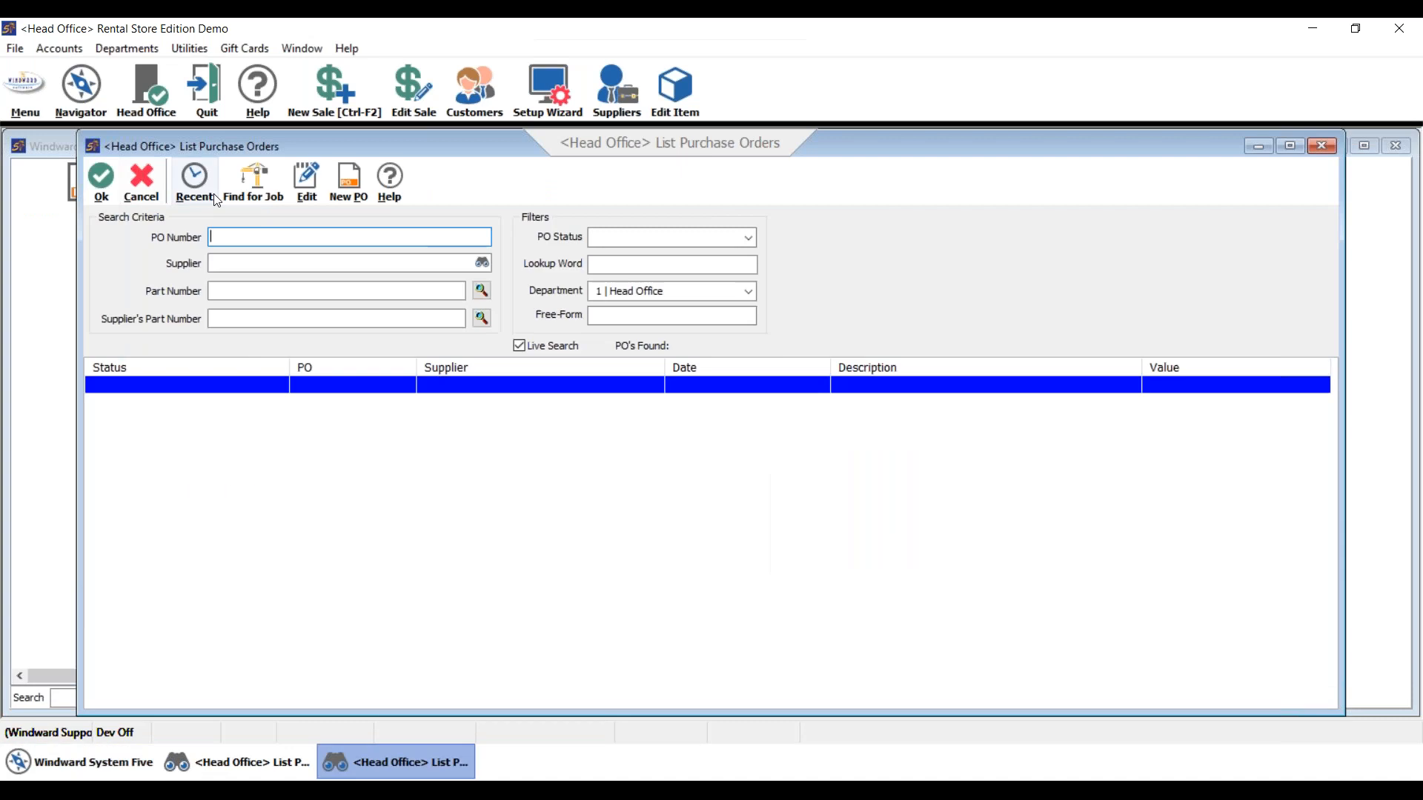
# - Receive purchase order 73 so 30 A-TEST units arrive against 5 packs ordered
pyautogui.doubleClick(449, 389)
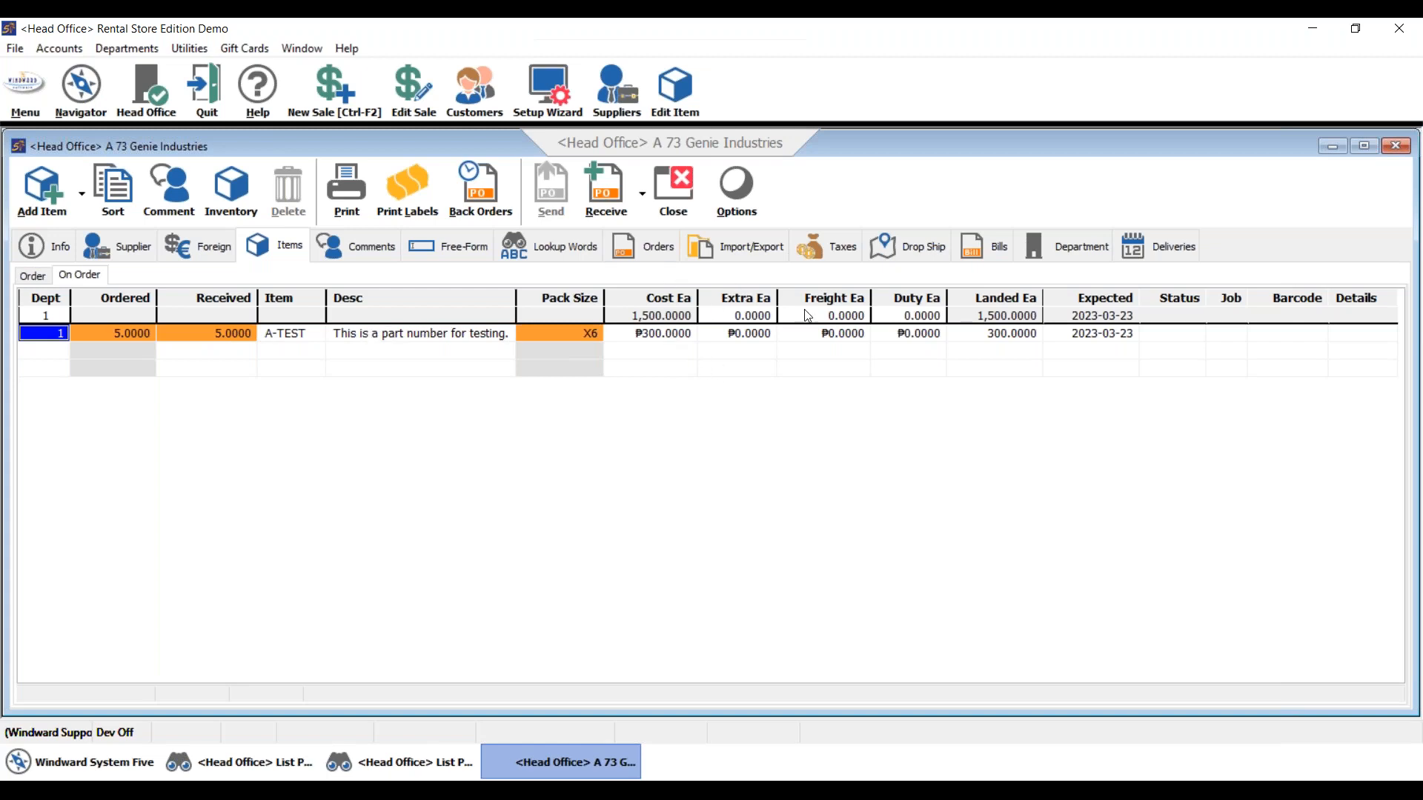
pyautogui.click(620, 201)
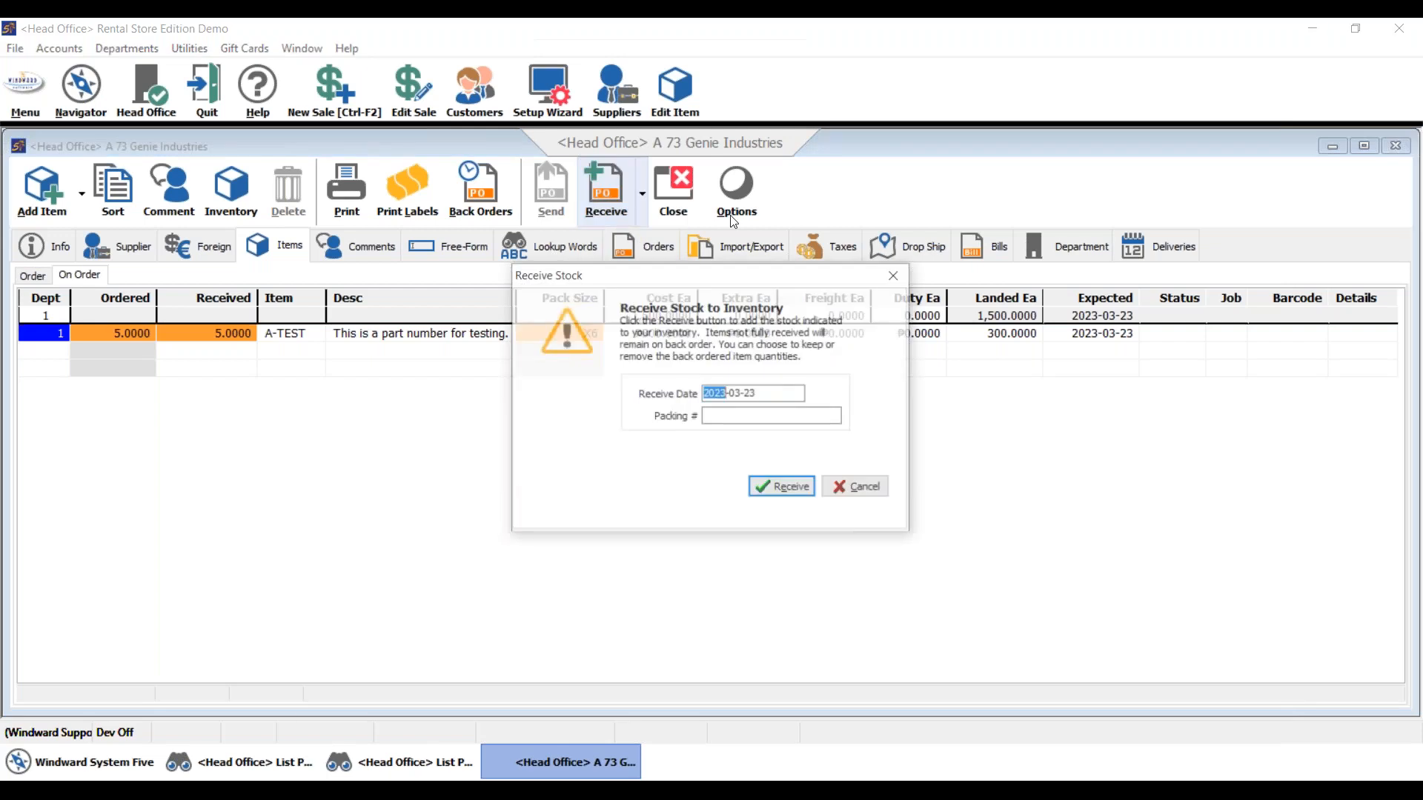
pyautogui.click(787, 491)
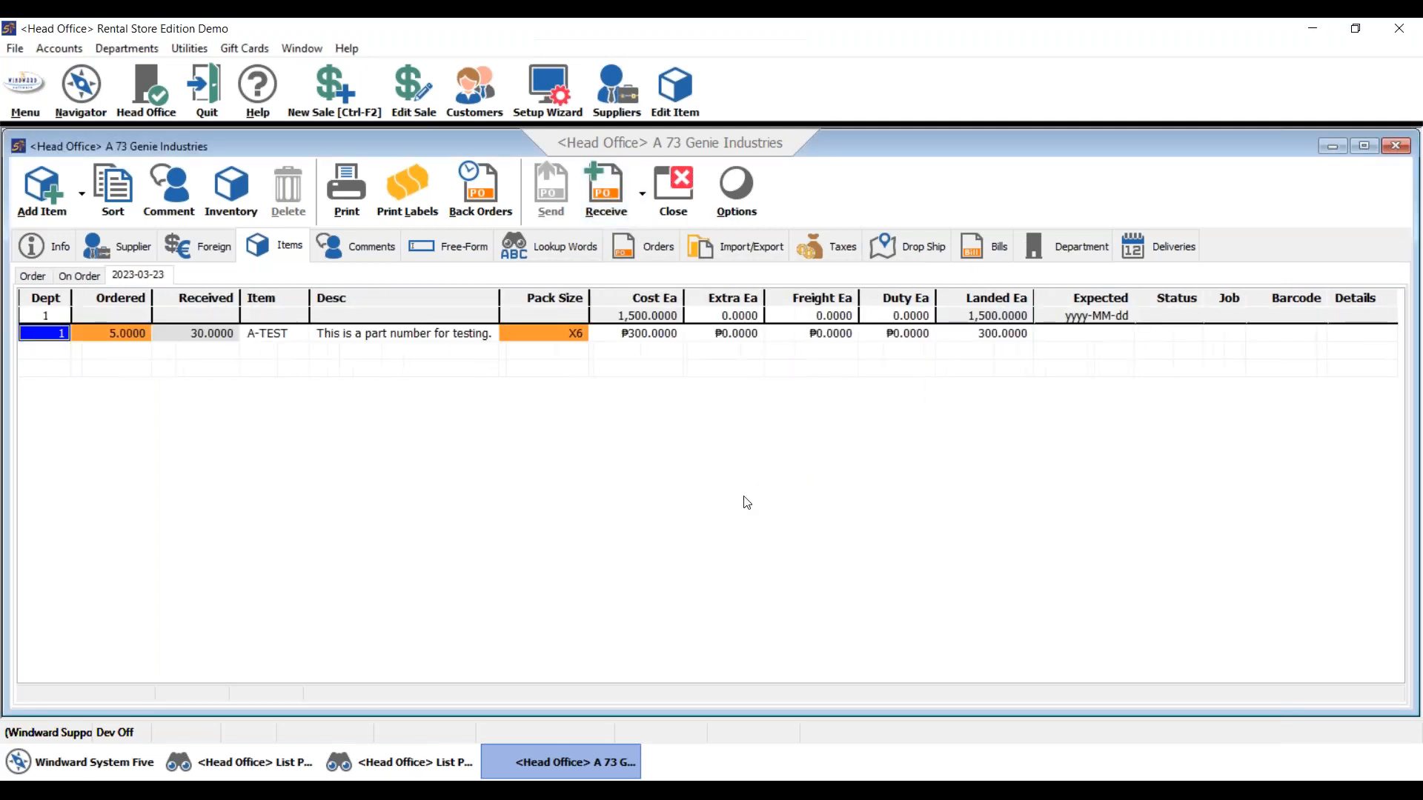
pyautogui.moveTo(783, 260); pyautogui.dragTo(1118, 258)
# - Skip the receiving report, reopen A-TEST's Extra tab and keep Explode Ordered Quantity
pyautogui.click(1142, 539)
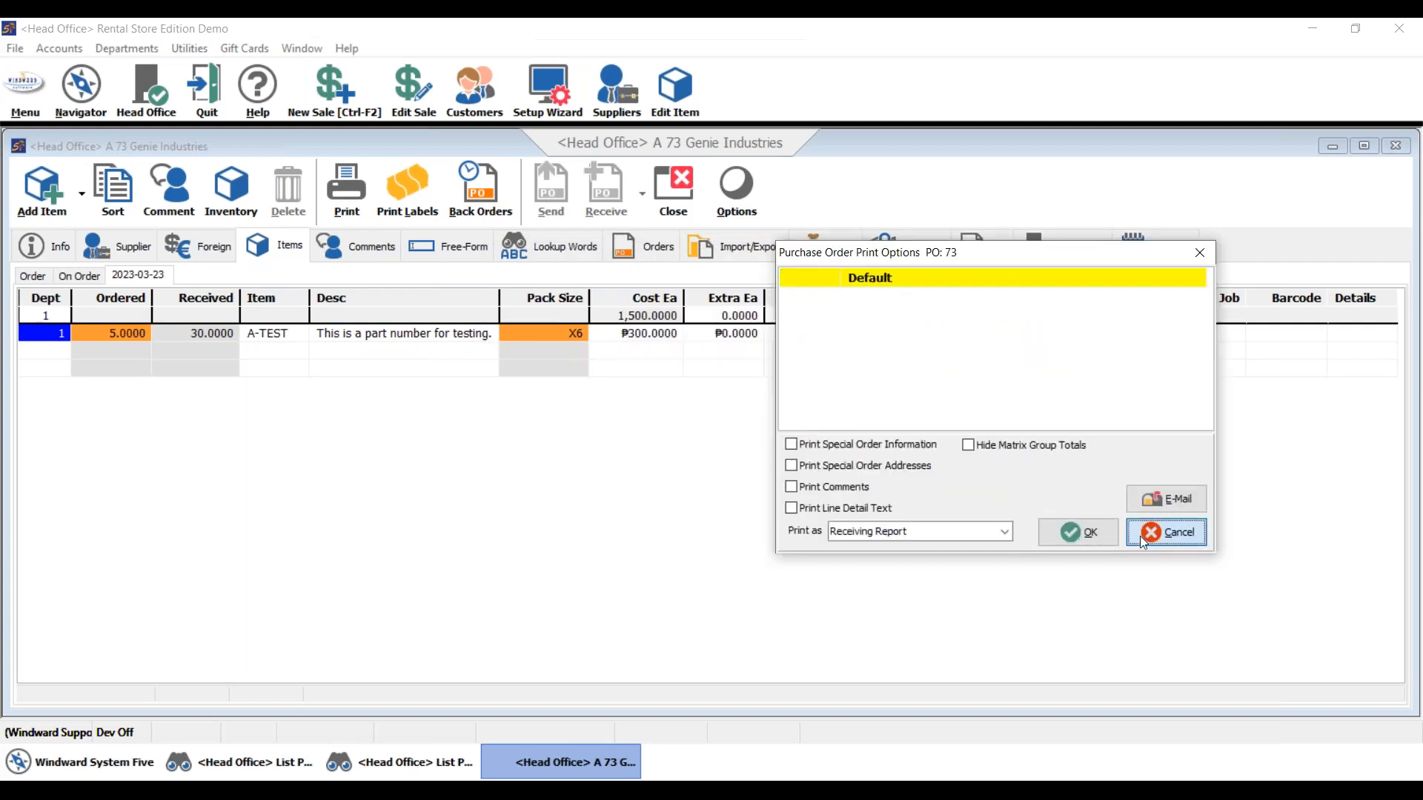
pyautogui.click(675, 93)
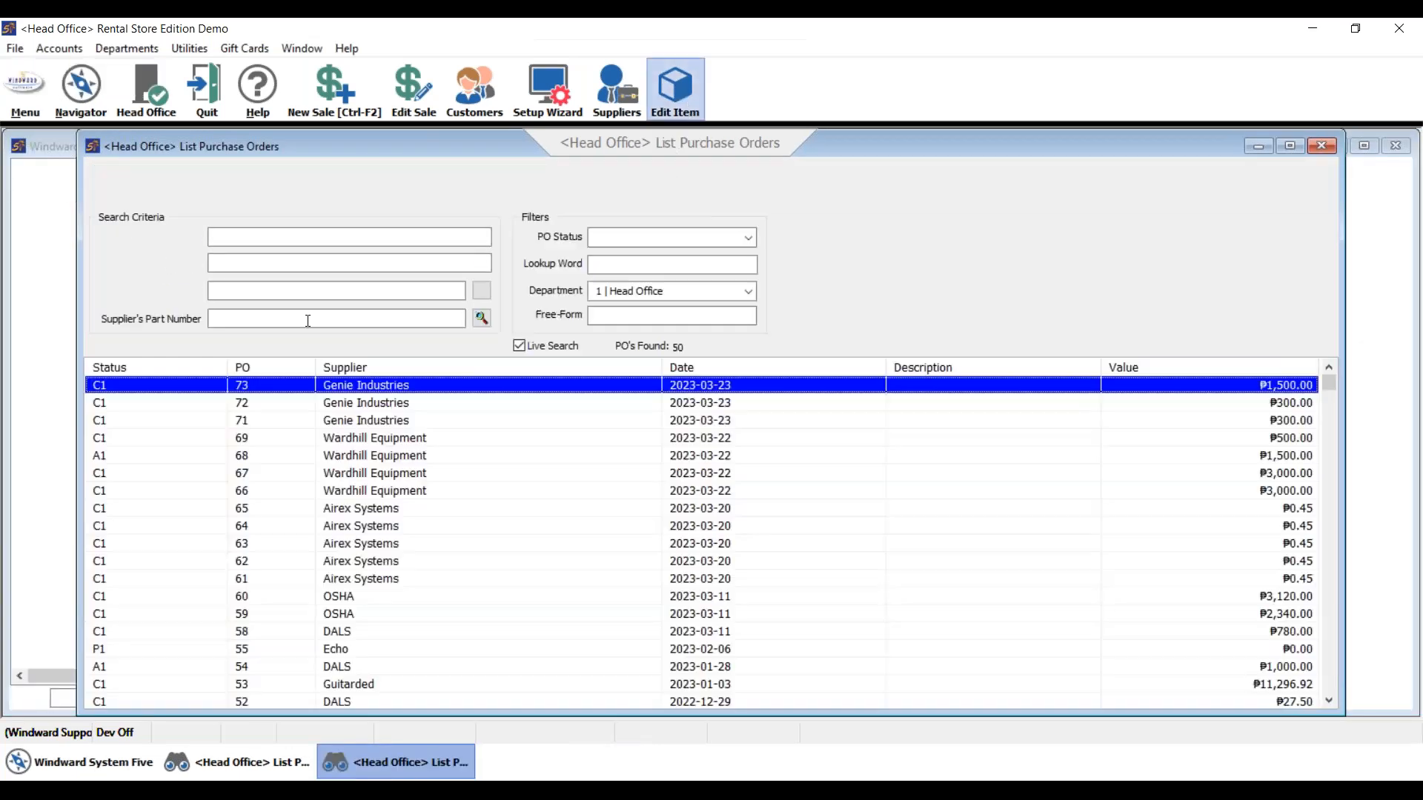
pyautogui.write('a-test')
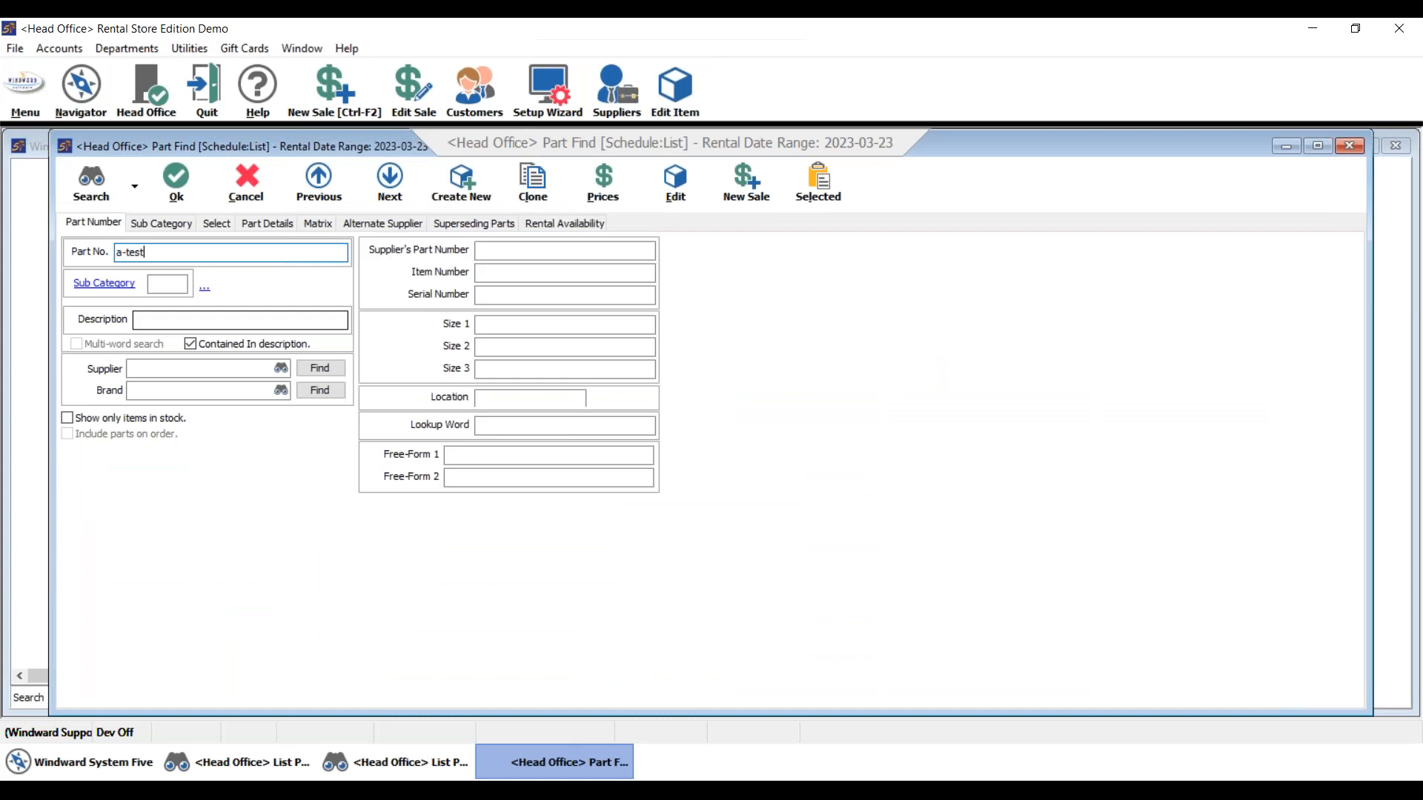
pyautogui.press('Return')
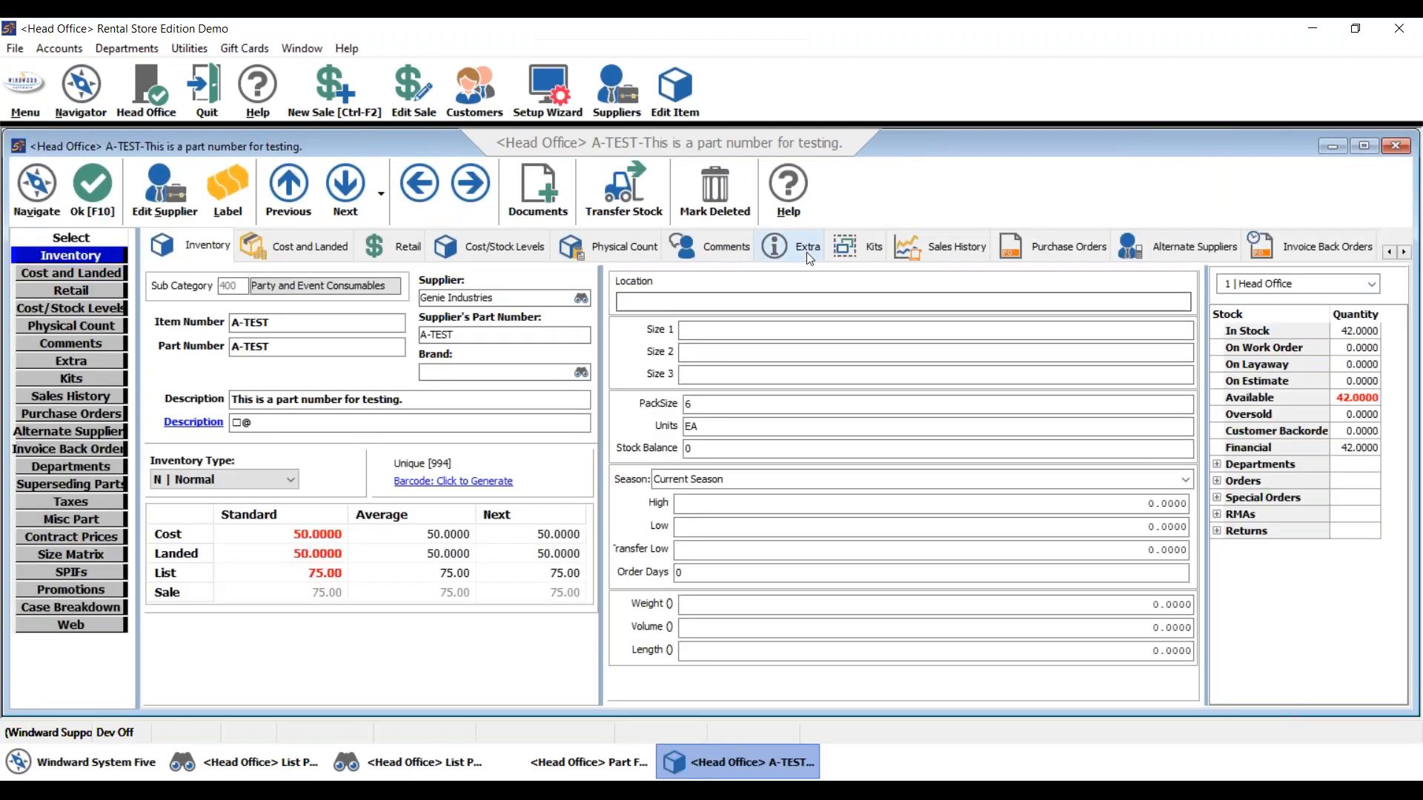
pyautogui.click(803, 251)
pyautogui.click(577, 293)
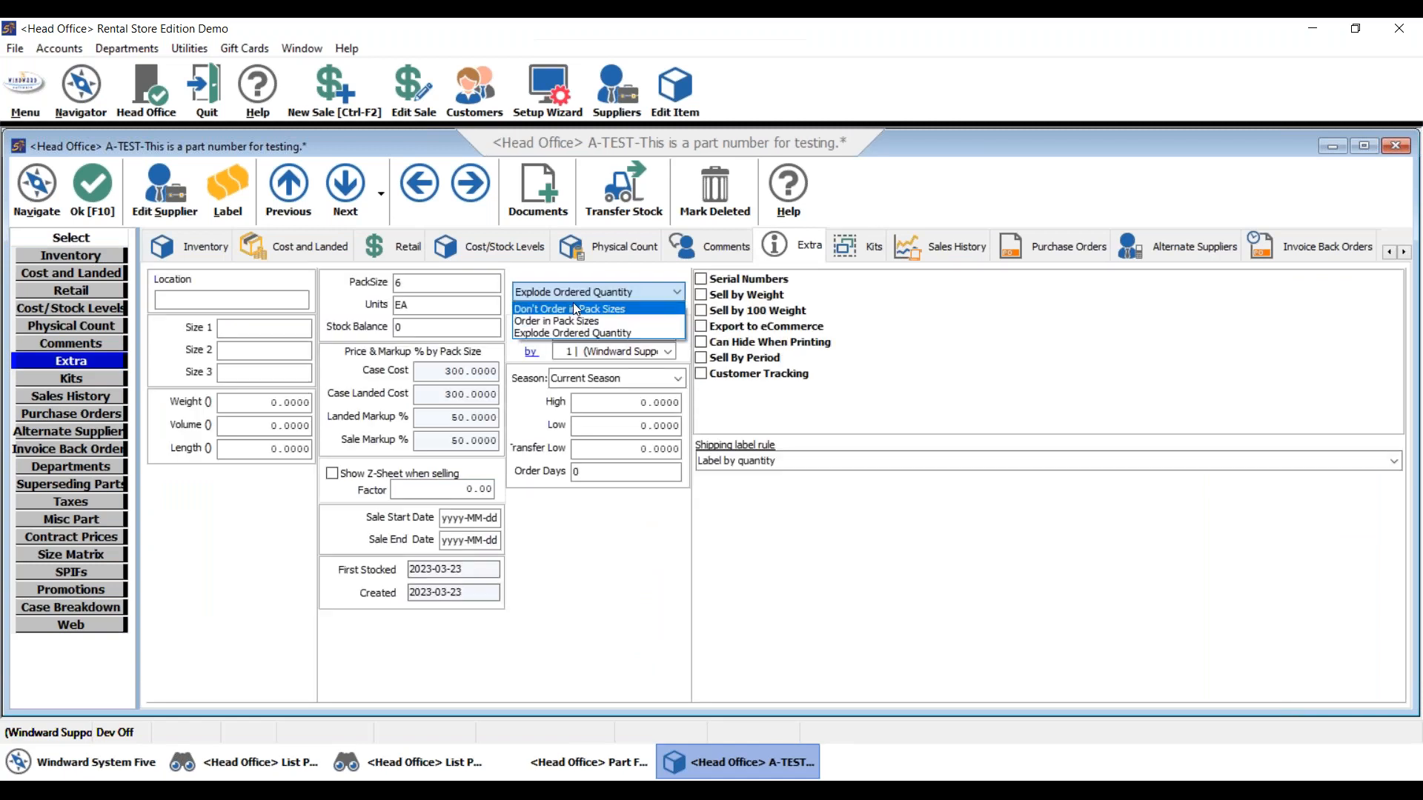
pyautogui.click(571, 294)
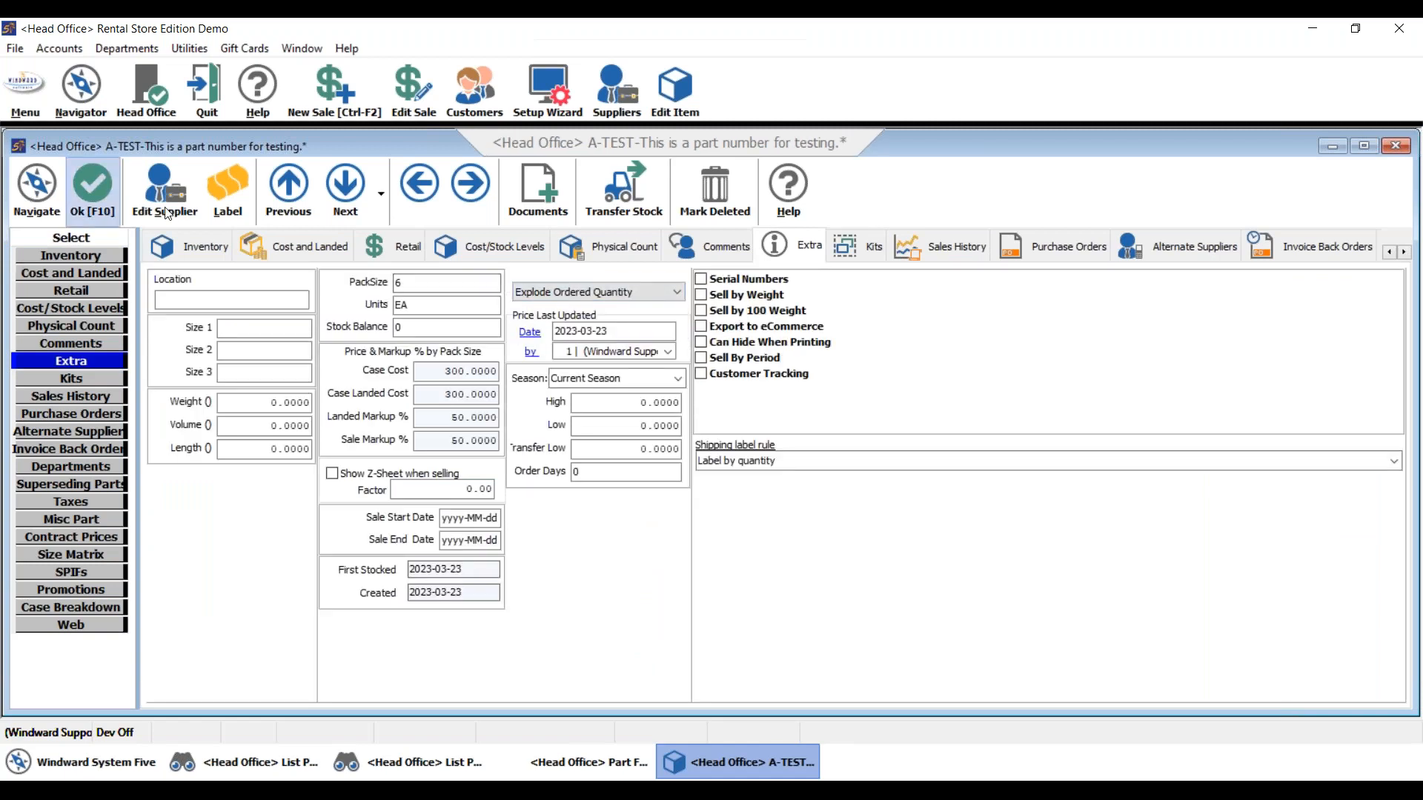
# - Save A-TEST, log in to the Setup Wizard with the password, and expand Purchase Order Settings
pyautogui.click(92, 189)
pyautogui.click(548, 92)
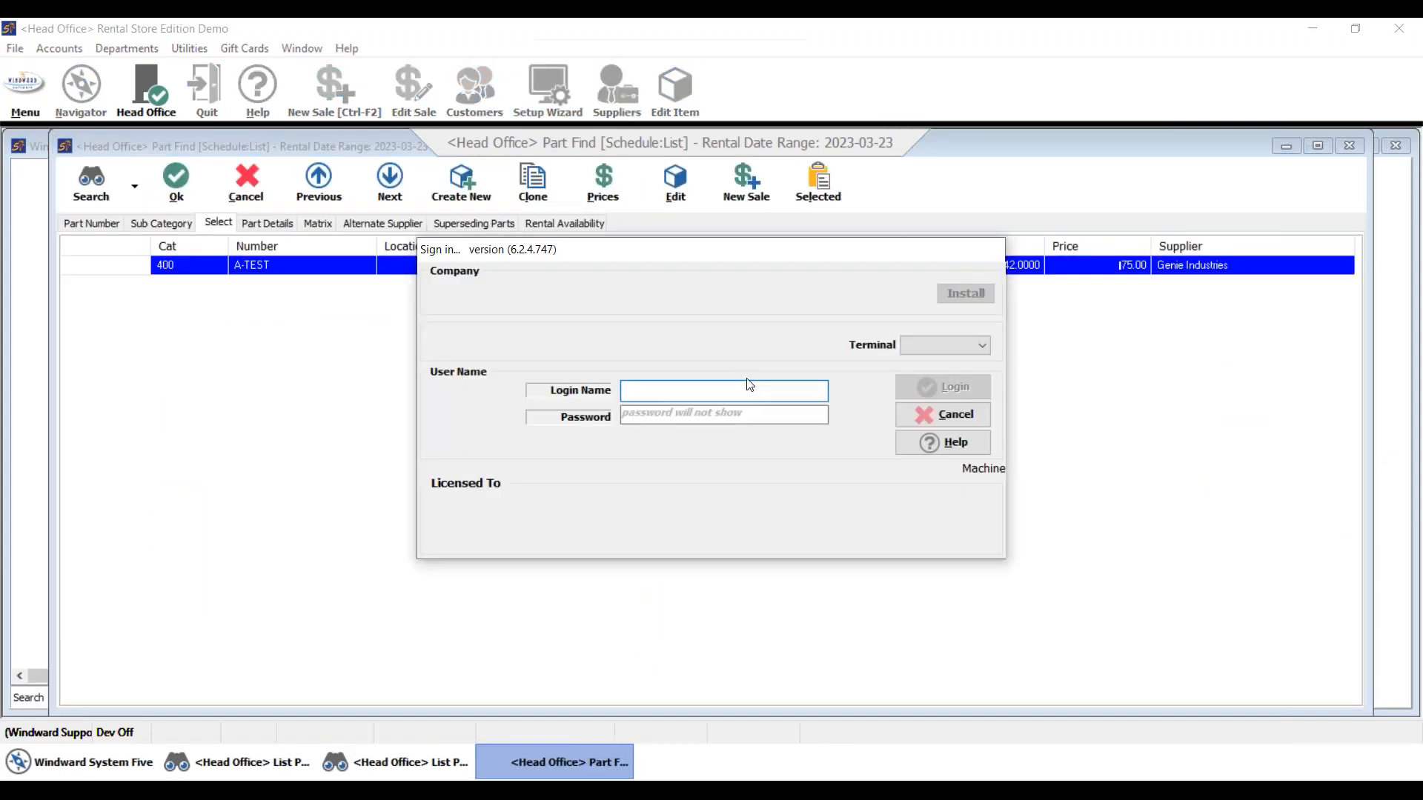
pyautogui.press('Tab')
pyautogui.write('#########')
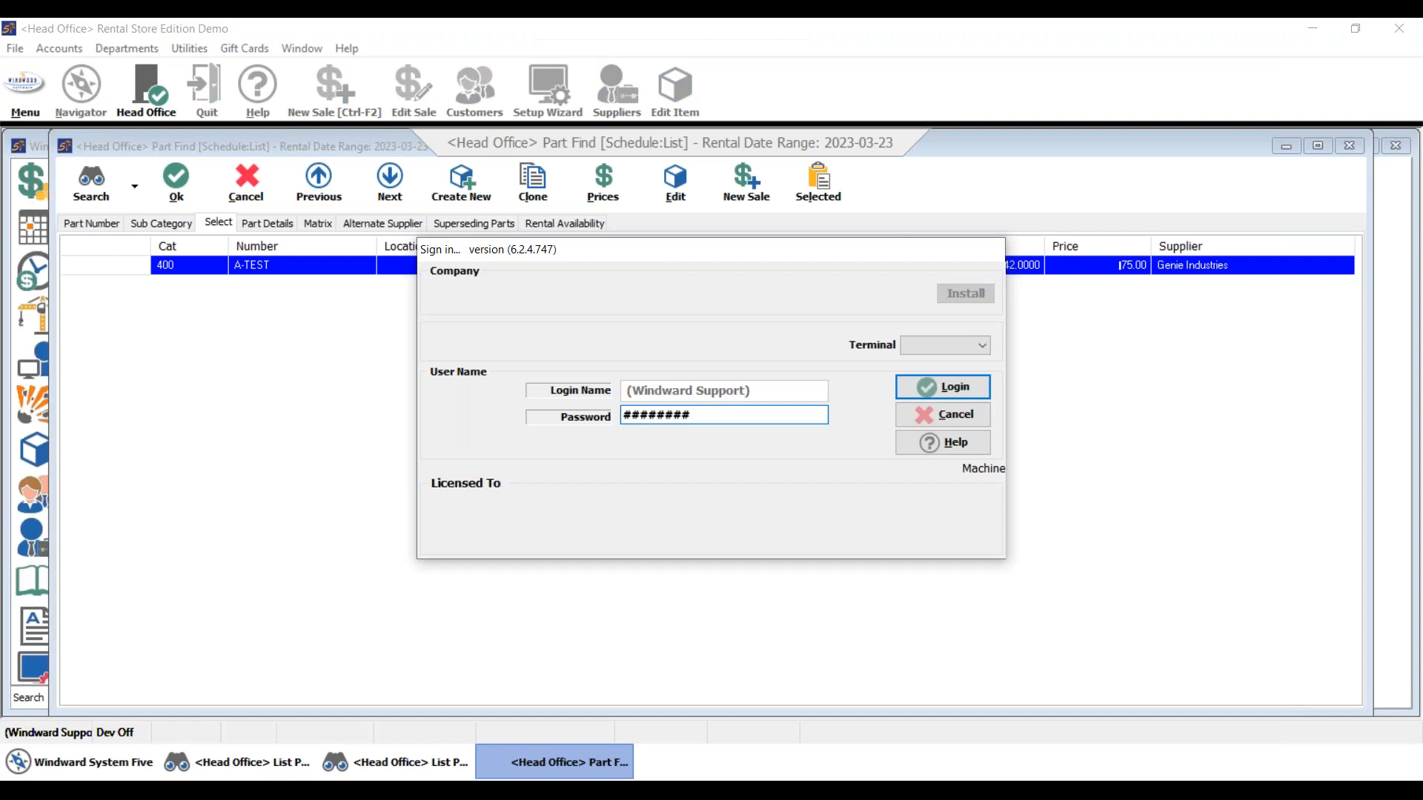
pyautogui.press('Return')
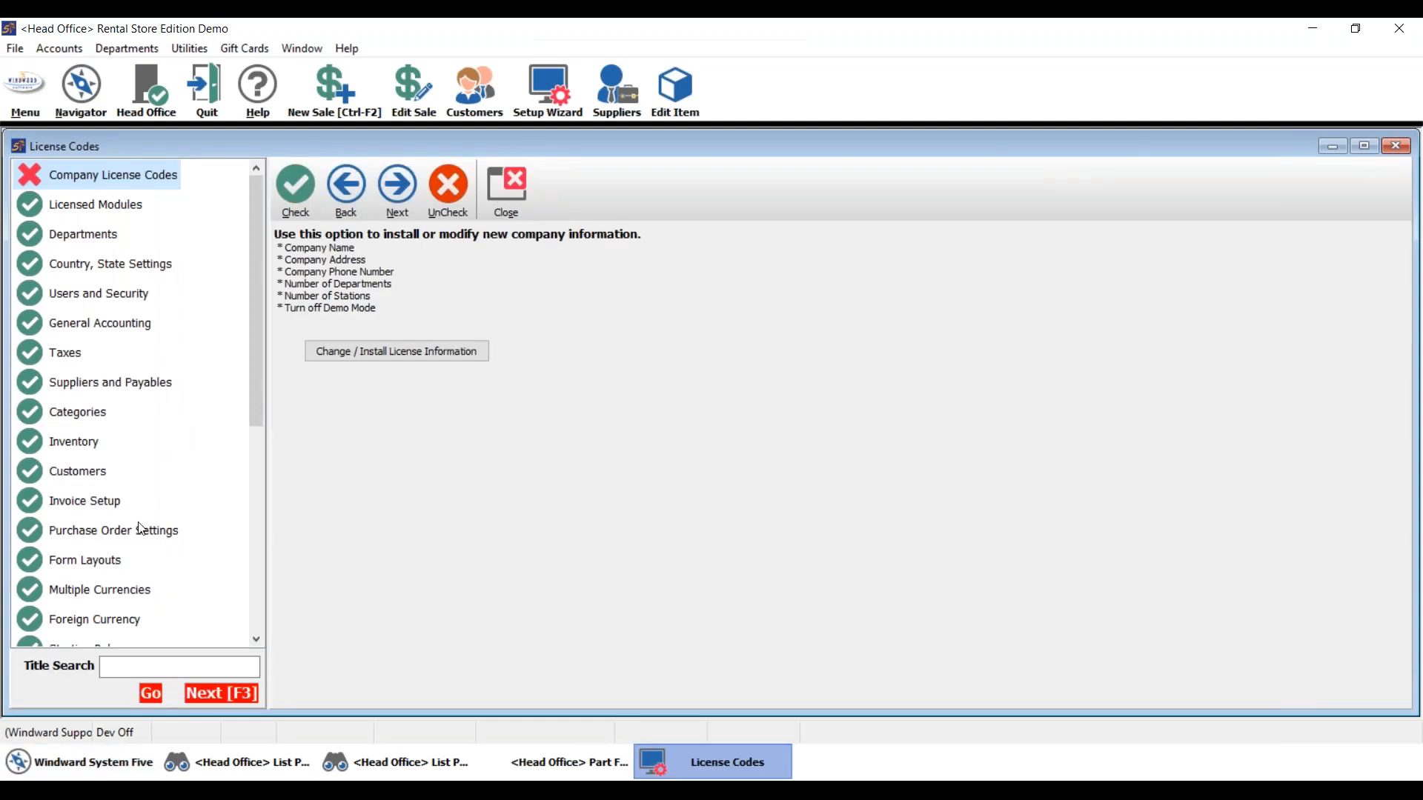
pyautogui.click(127, 537)
pyautogui.click(178, 617)
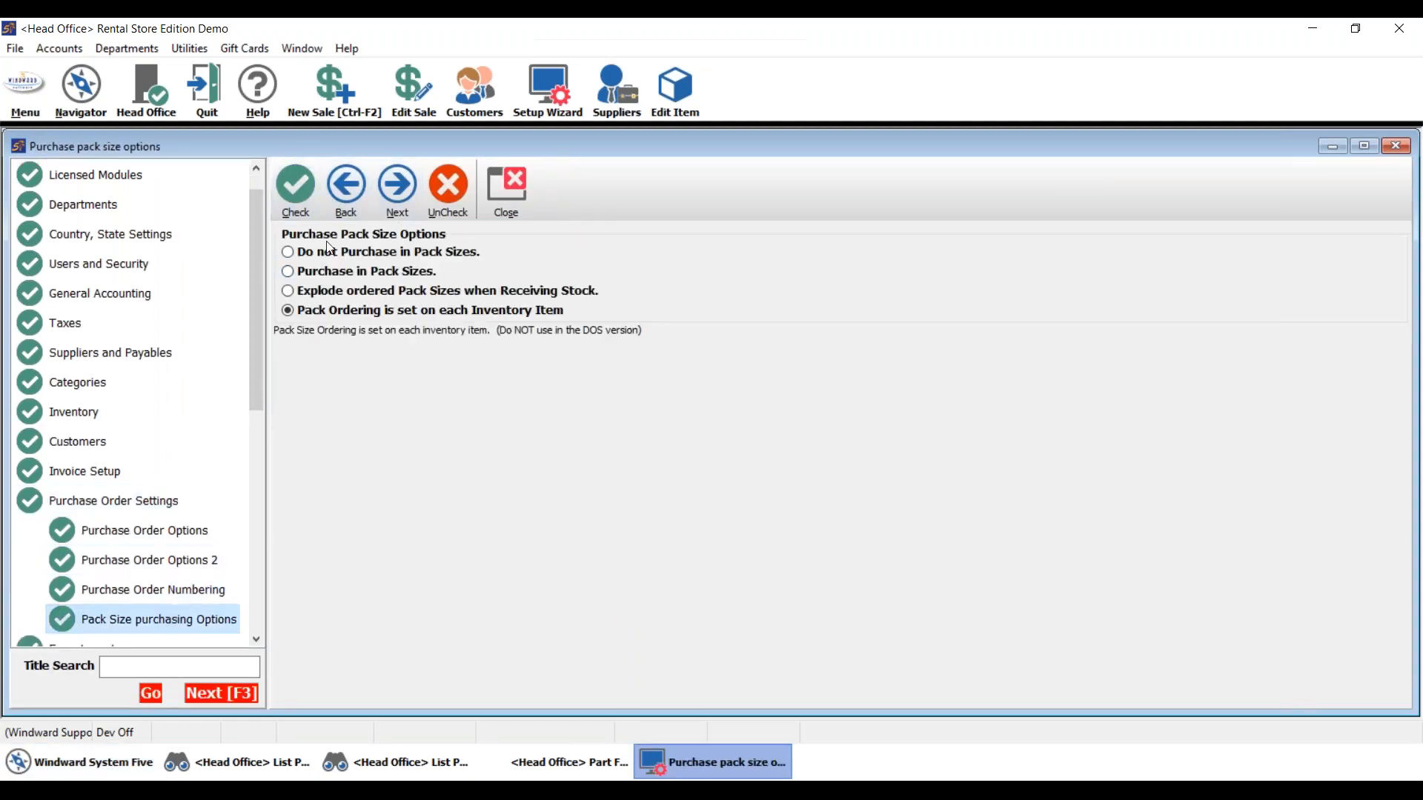
pyautogui.click(346, 254)
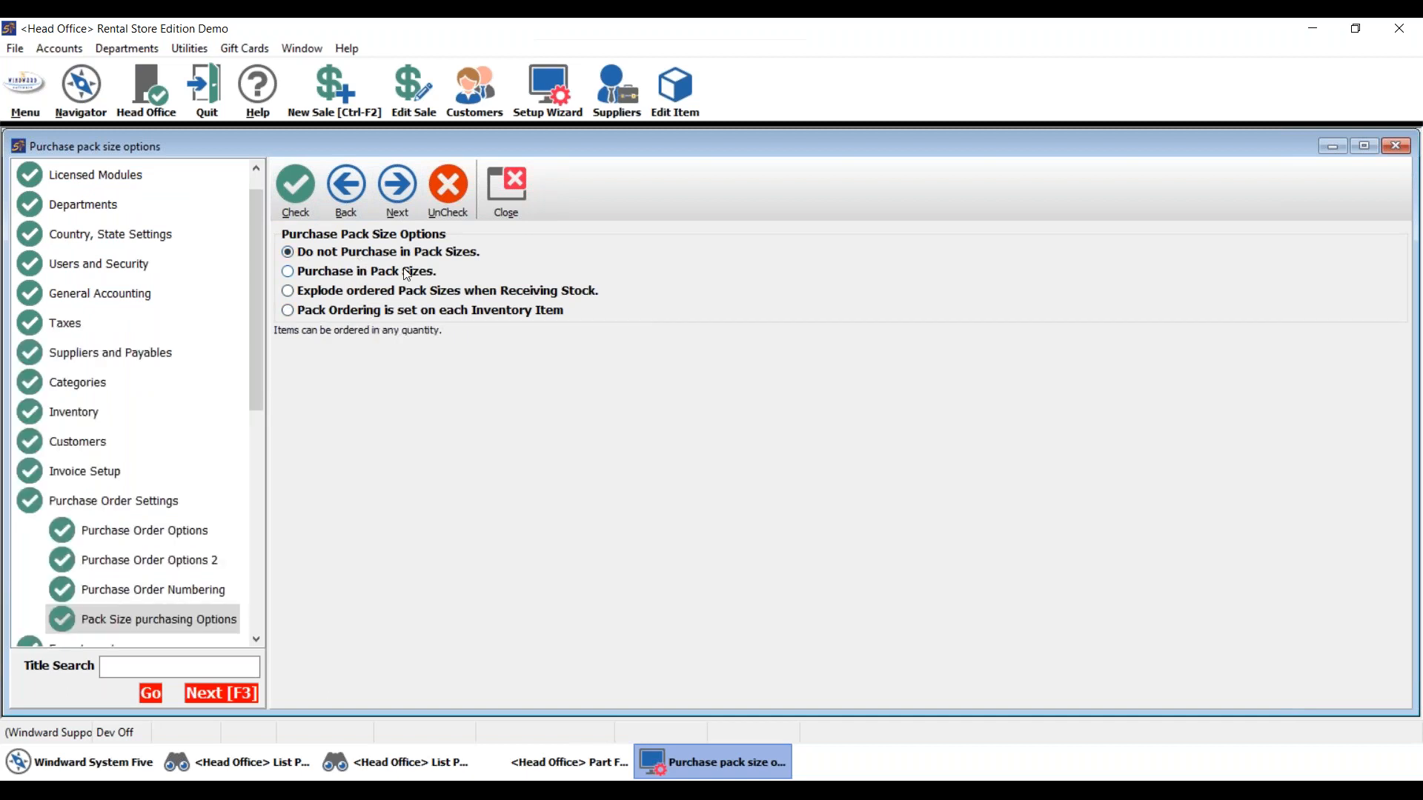
pyautogui.click(341, 273)
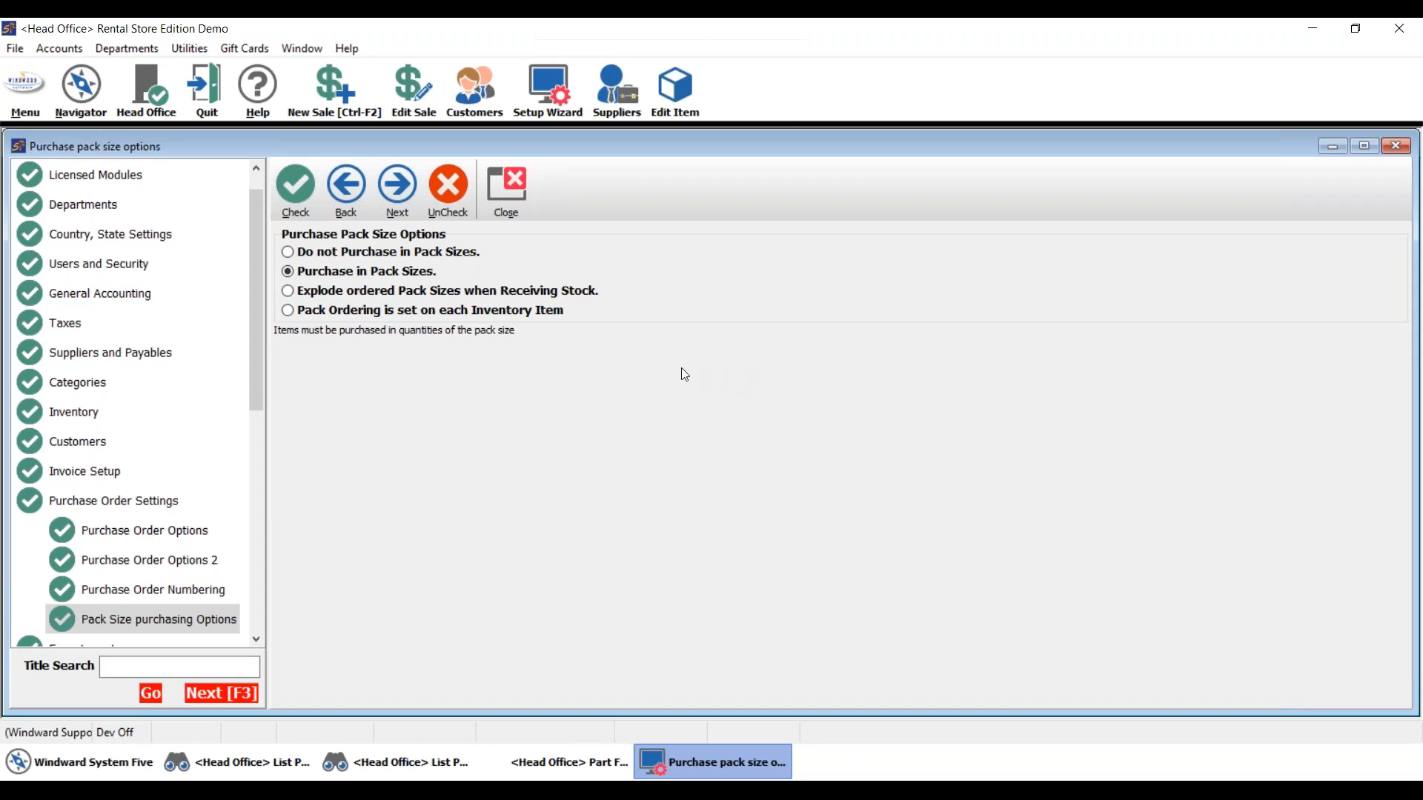
pyautogui.click(395, 295)
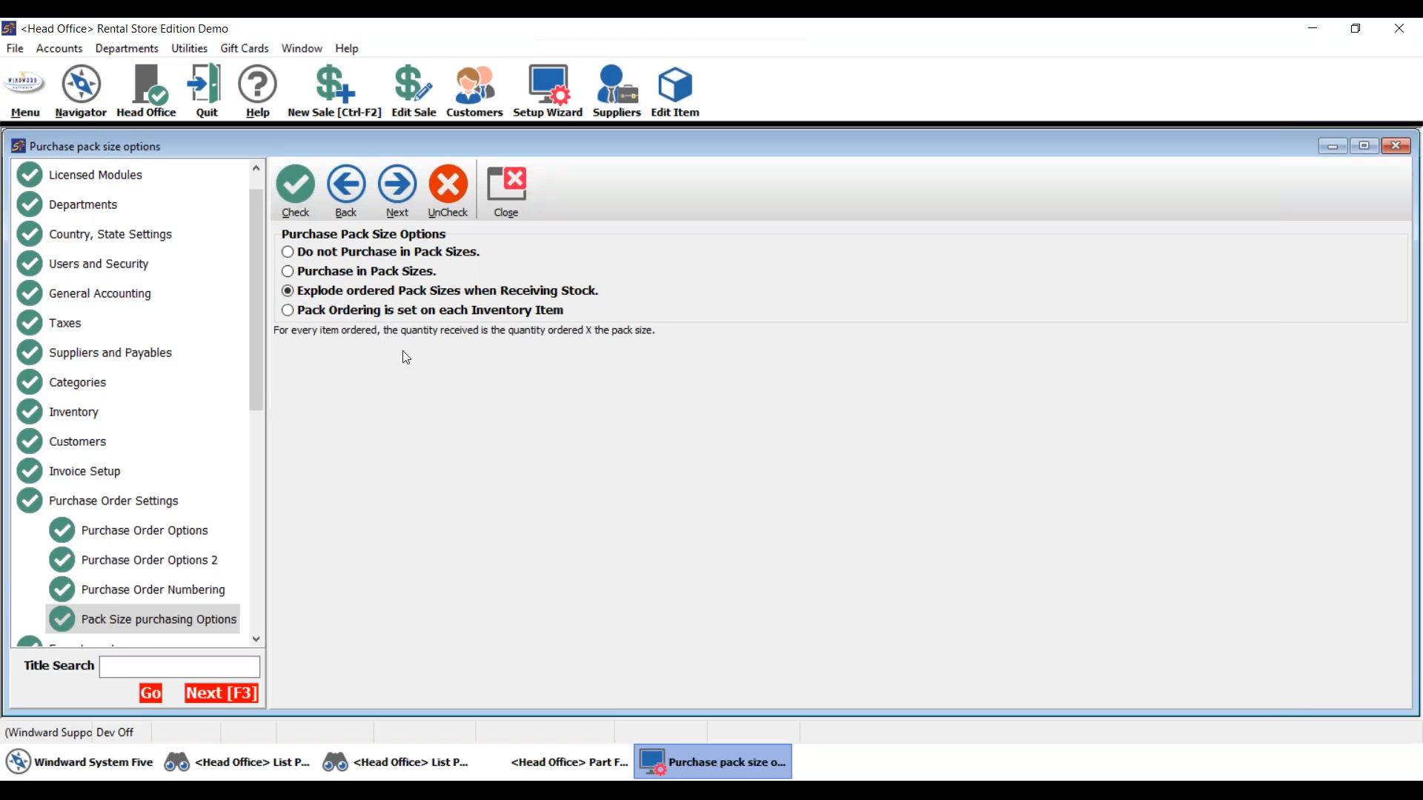
pyautogui.click(374, 315)
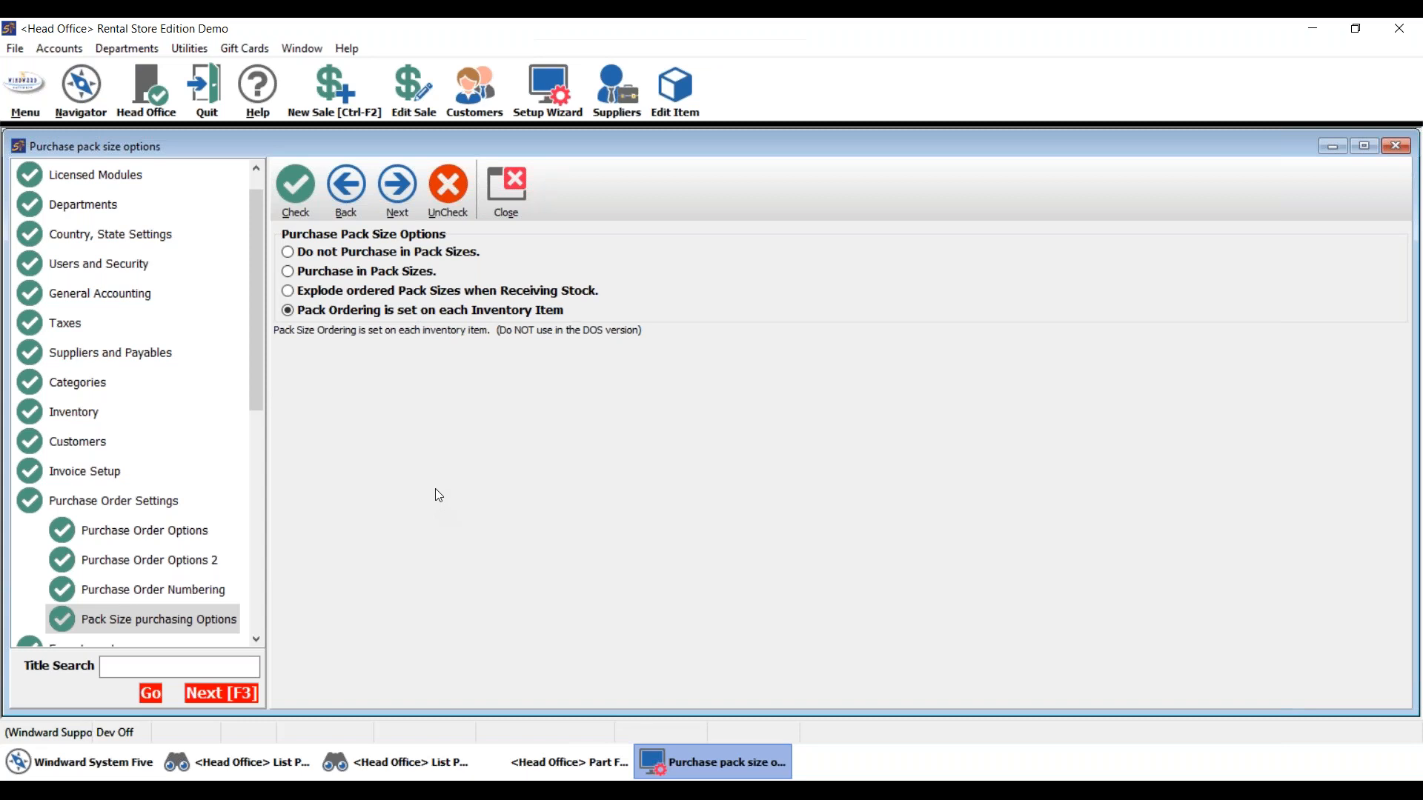
# - Close the Purchase pack size options window, leaving per-item pack ordering unchanged
pyautogui.click(511, 195)
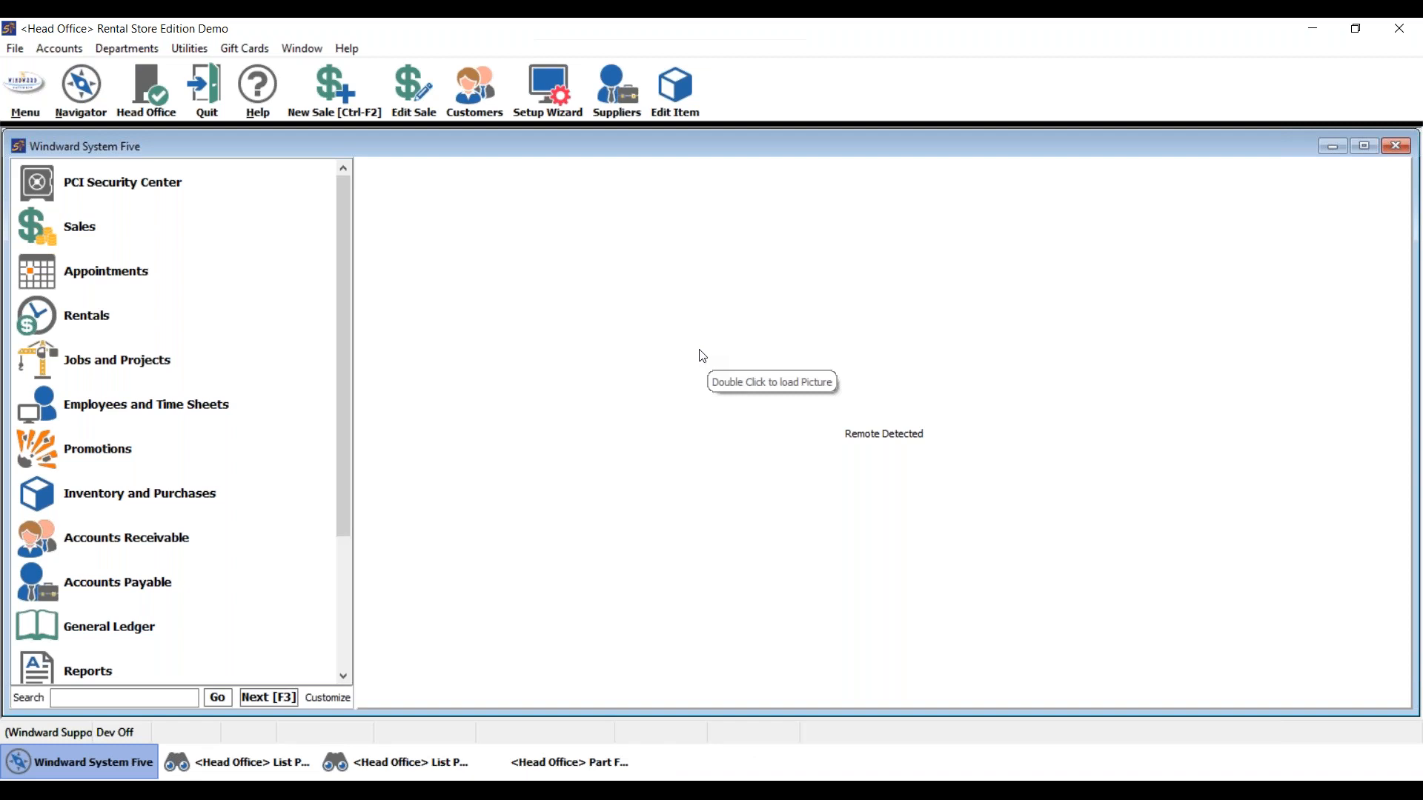
# - Reopen the A-TEST item record from the Part Find results
pyautogui.scroll(-4, 332, 612)
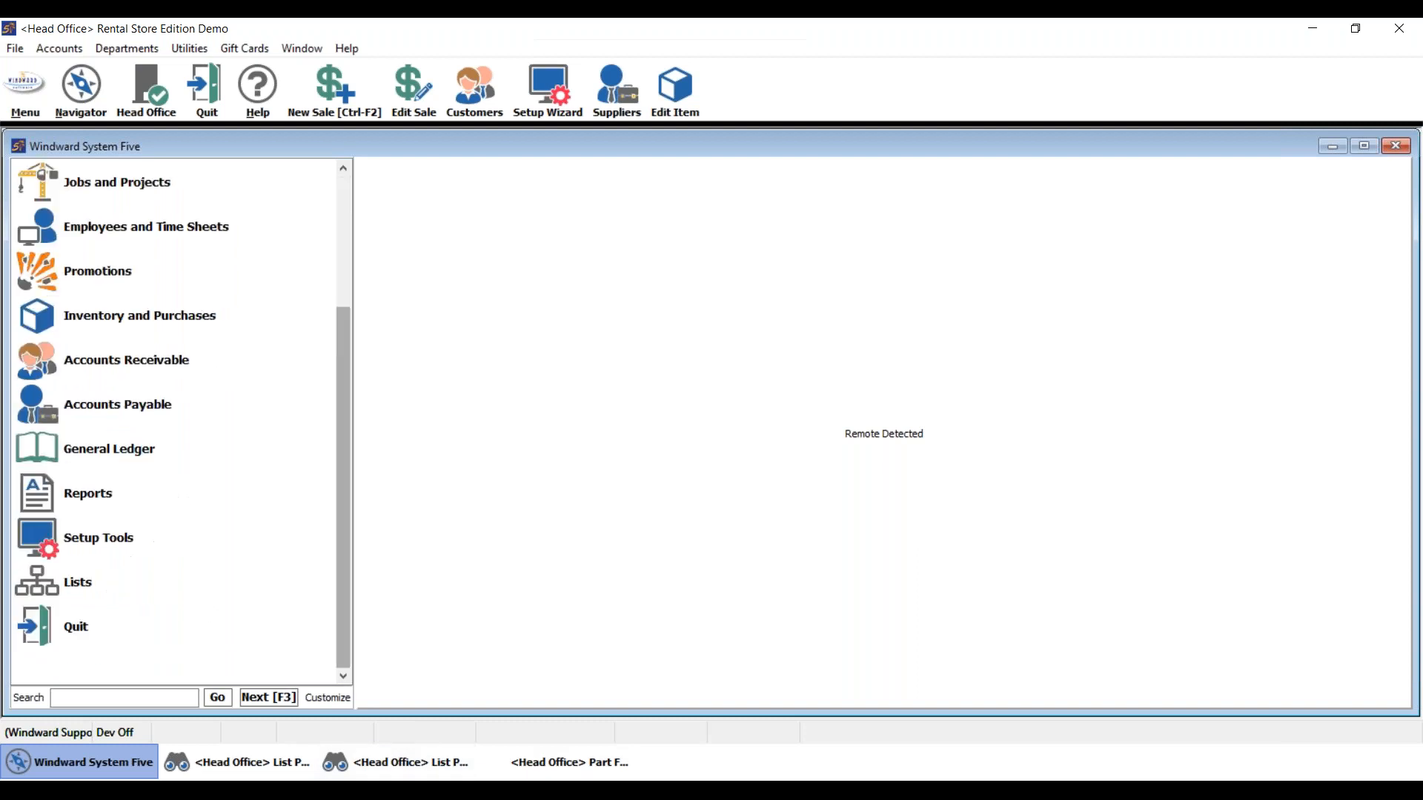
pyautogui.click(112, 547)
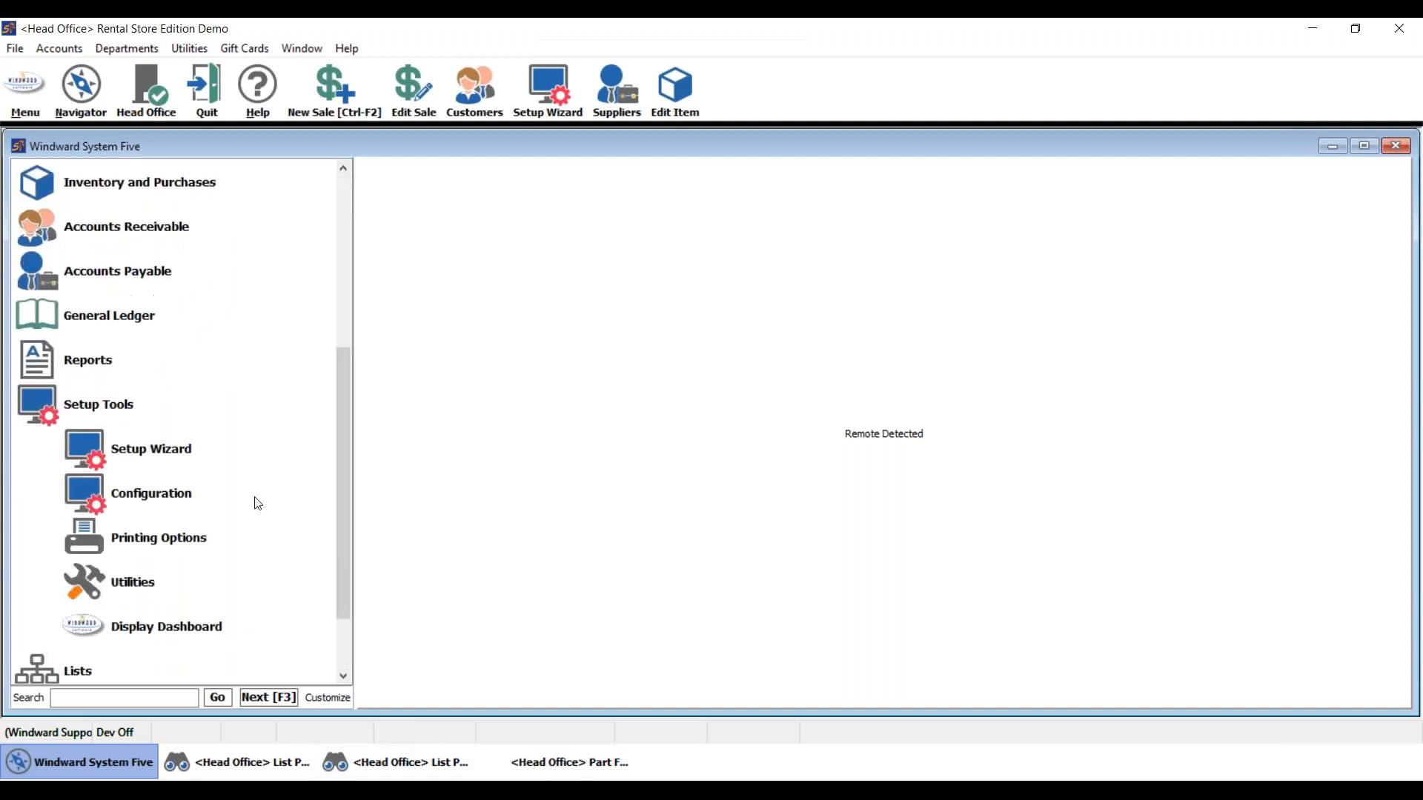
pyautogui.click(566, 763)
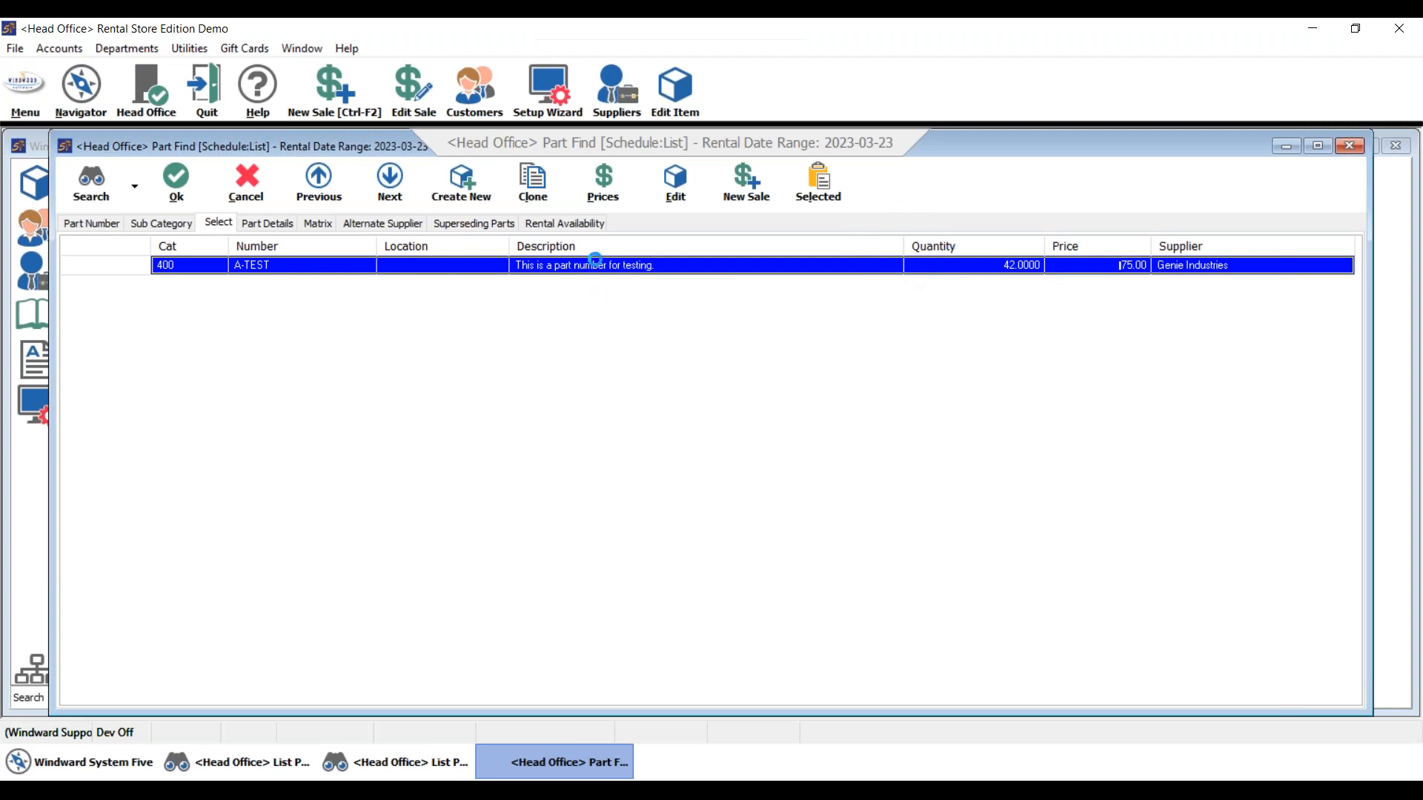
pyautogui.doubleClick(593, 264)
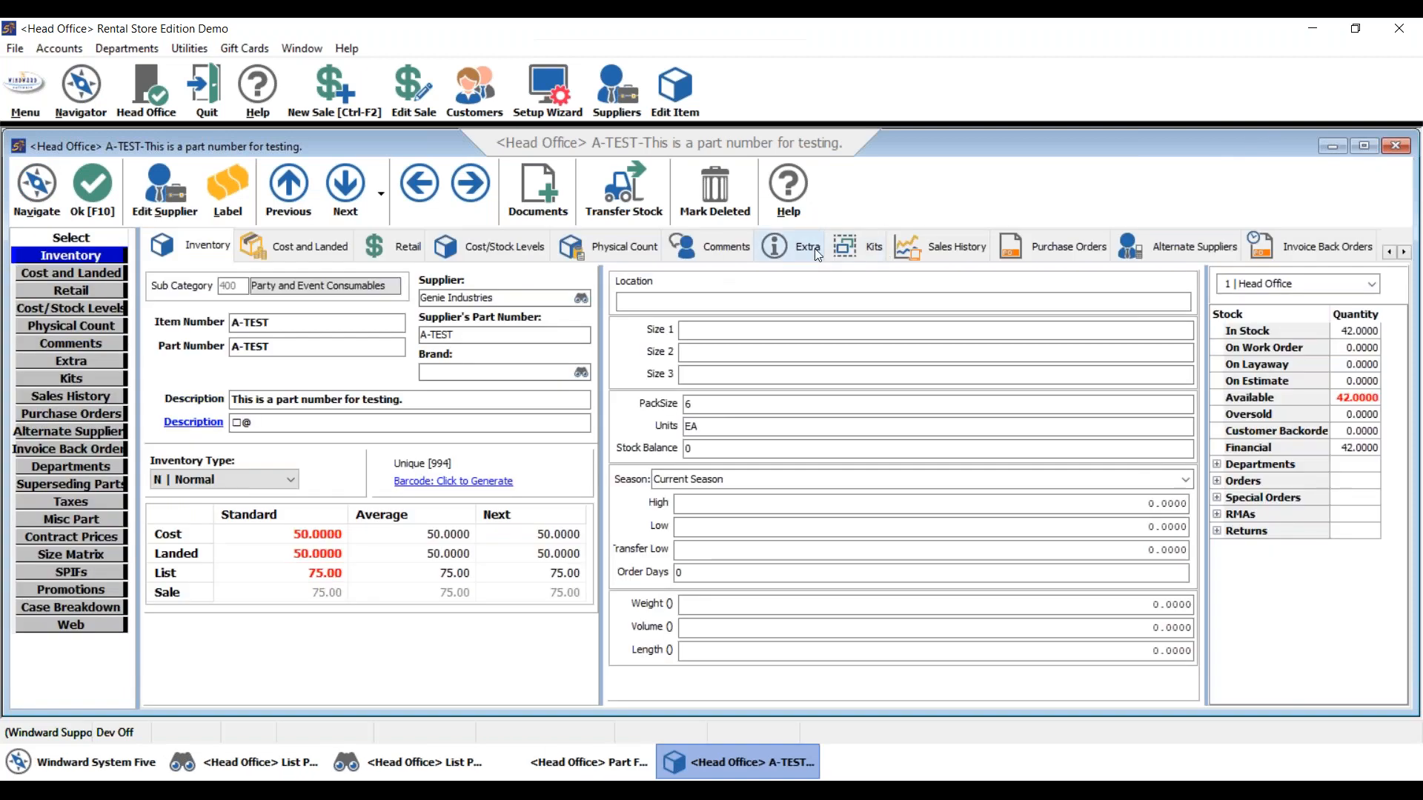
# - Set A-TEST's ordering to Order in Pack Sizes, save the item, and start a new invoice
pyautogui.click(811, 253)
pyautogui.click(585, 291)
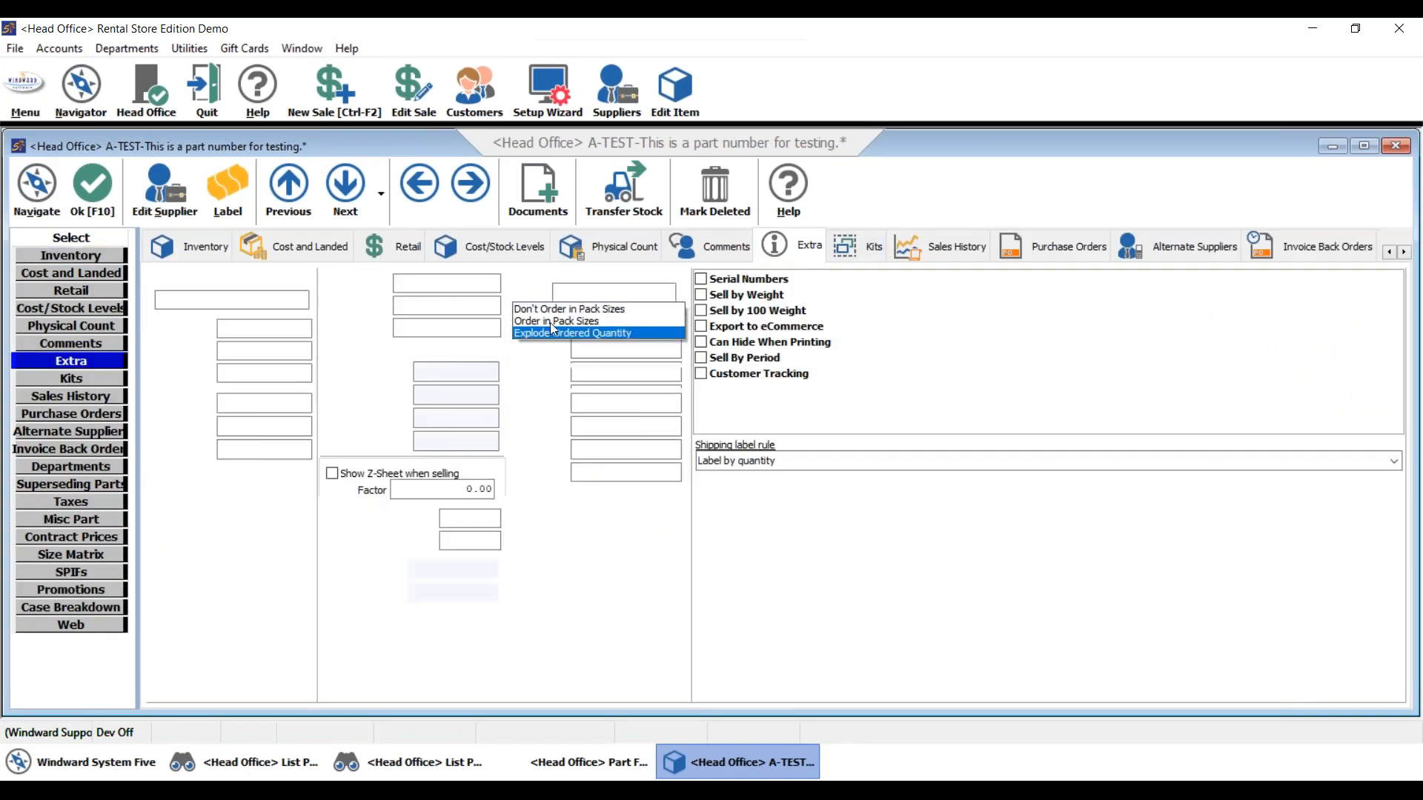
pyautogui.click(545, 331)
pyautogui.click(534, 292)
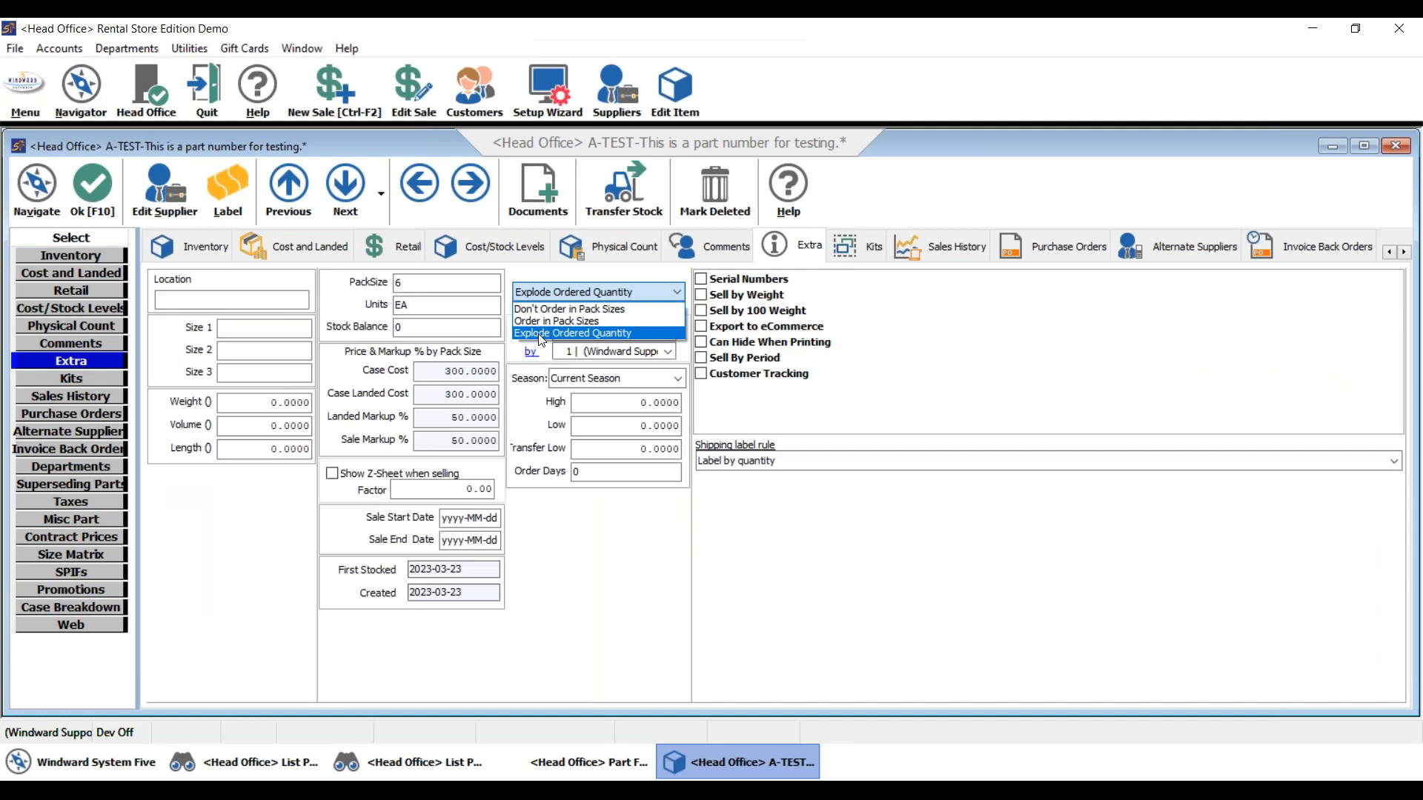
pyautogui.click(539, 321)
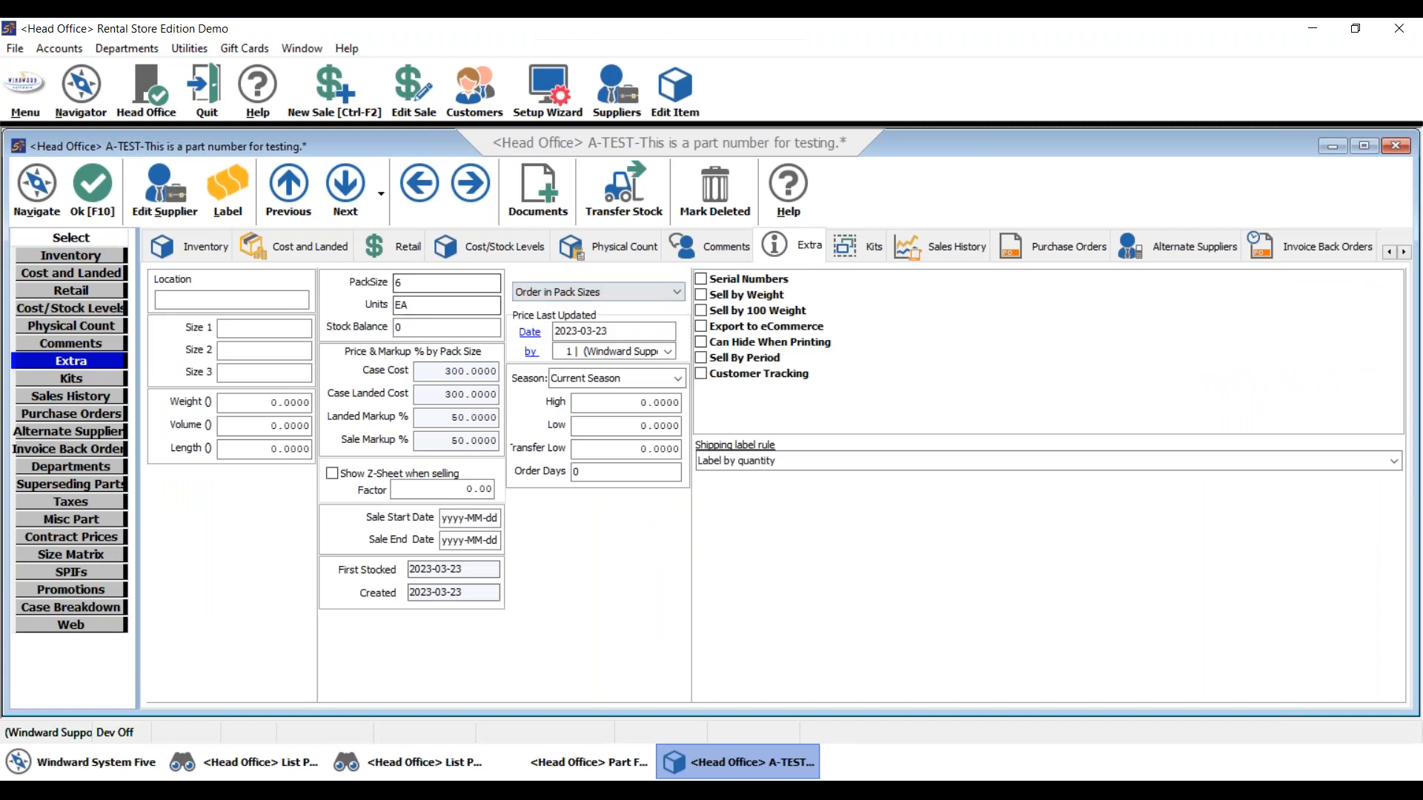
pyautogui.click(148, 251)
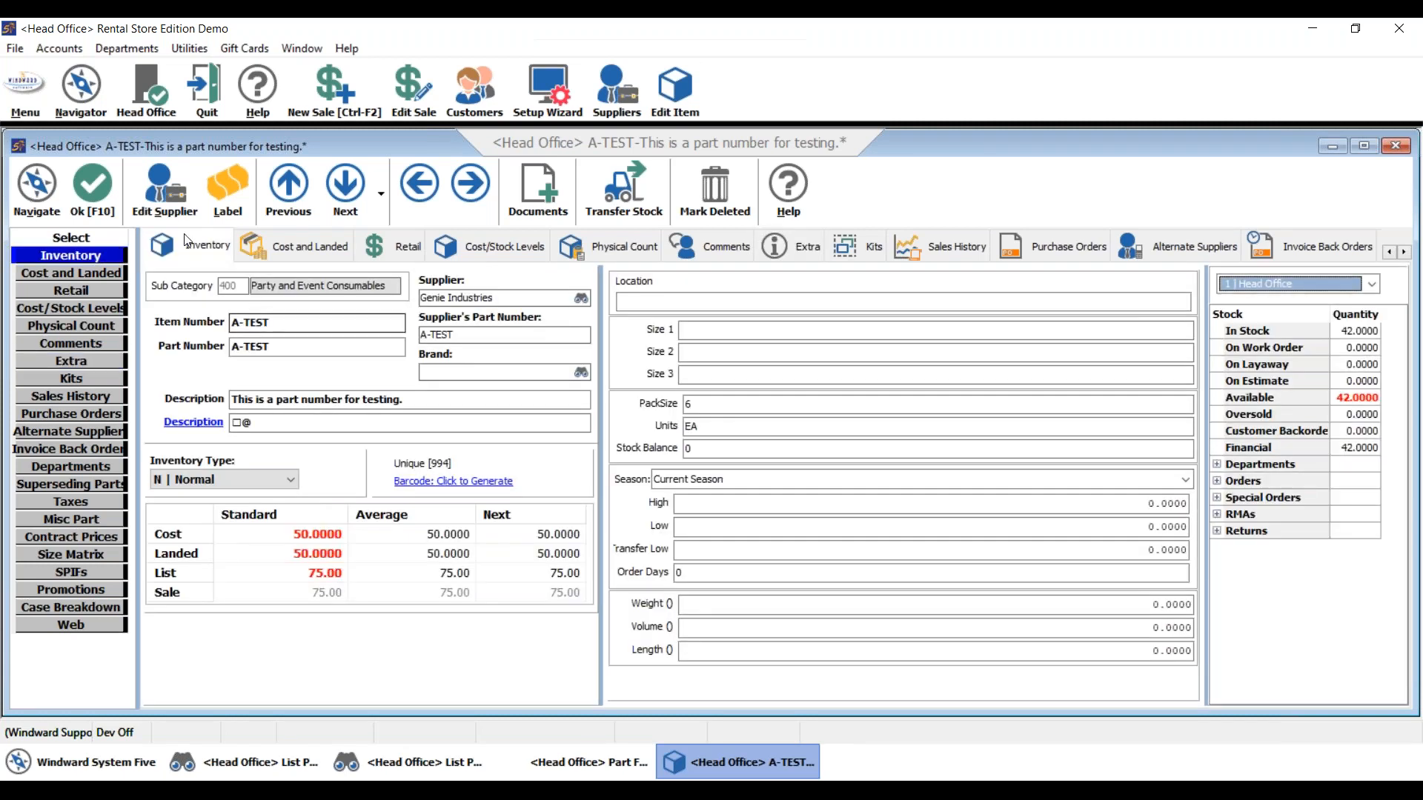
pyautogui.click(116, 179)
pyautogui.click(370, 87)
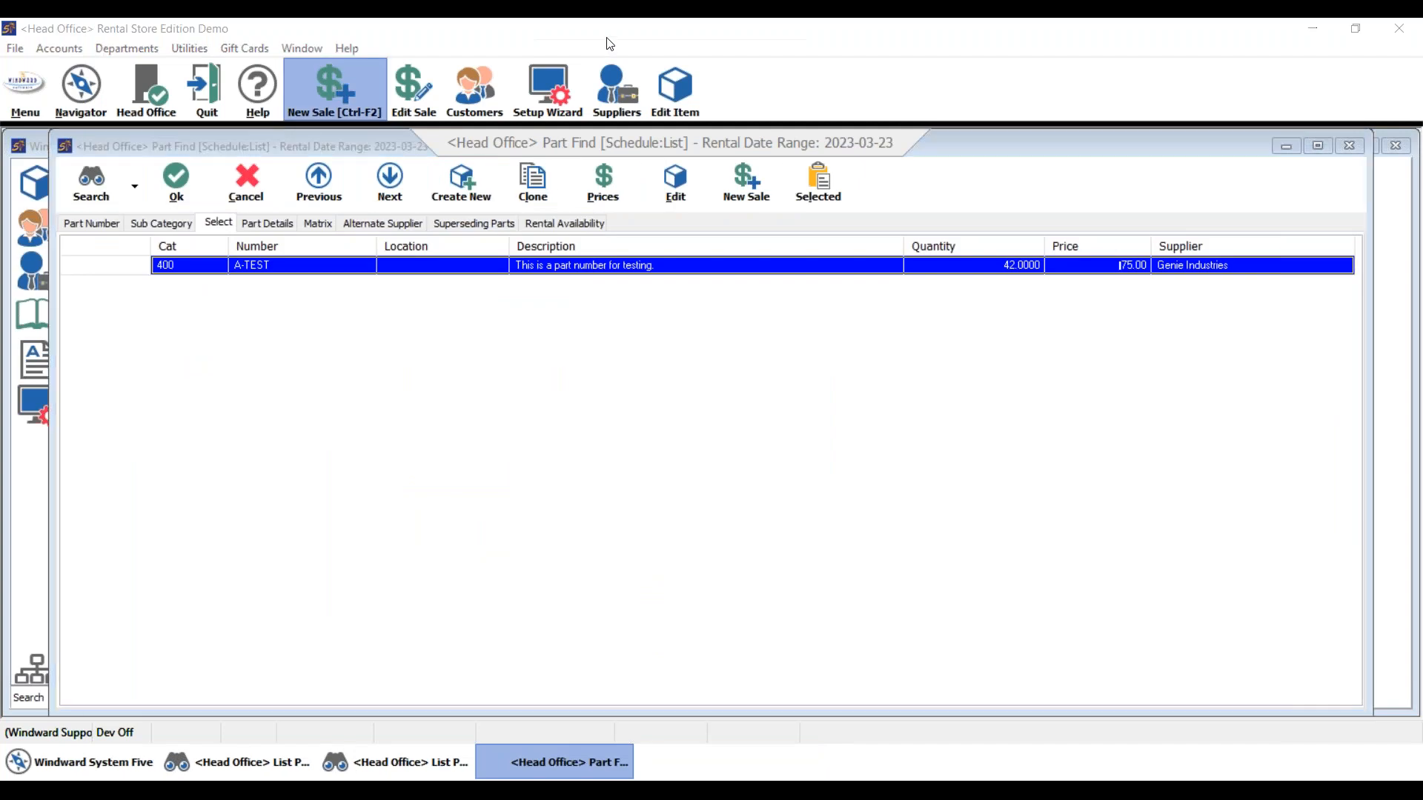
pyautogui.click(660, 258)
# - Create an 'A Accounts Receivable' invoice for the customer found by searching 'b'
pyautogui.click(660, 264)
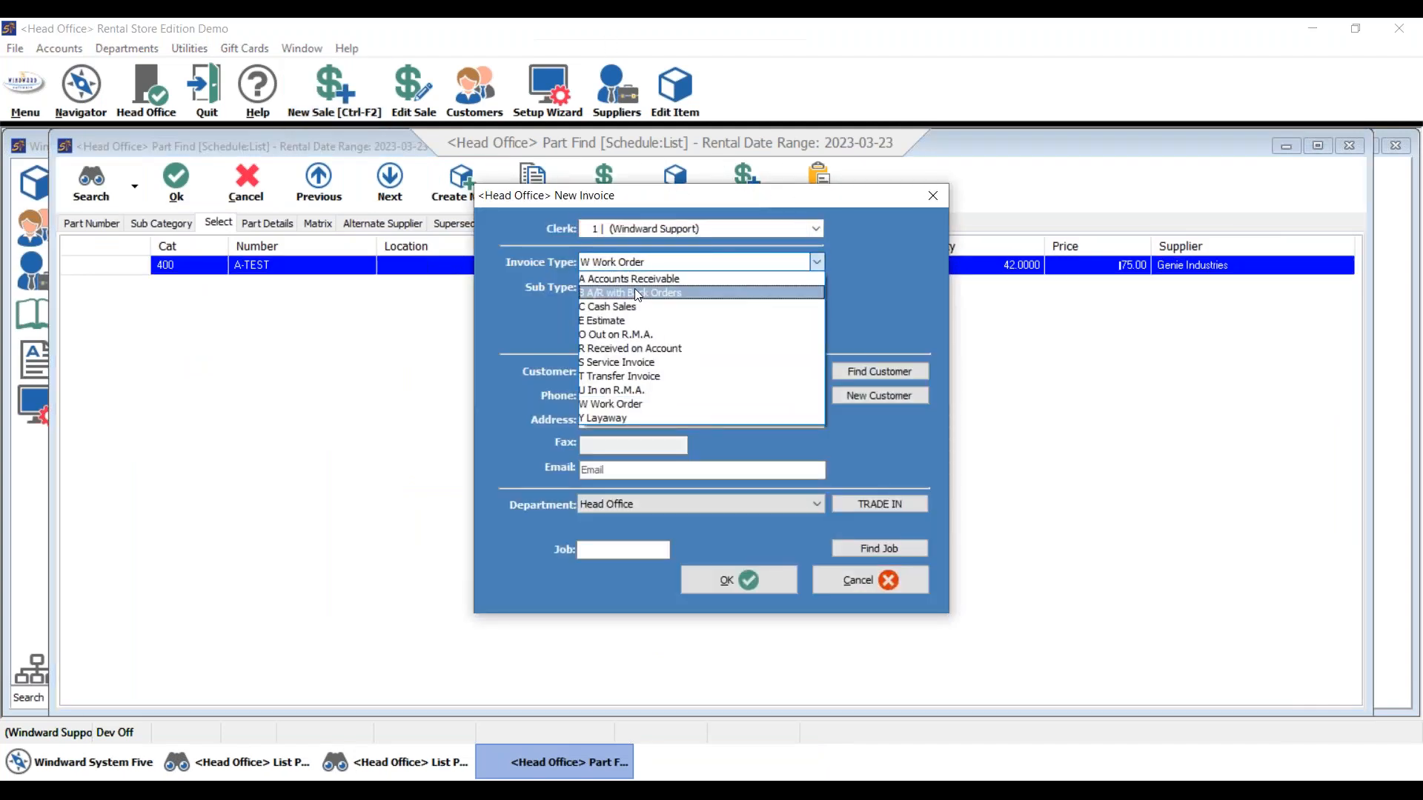
pyautogui.click(662, 295)
pyautogui.click(679, 370)
pyautogui.write('b')
pyautogui.click(776, 584)
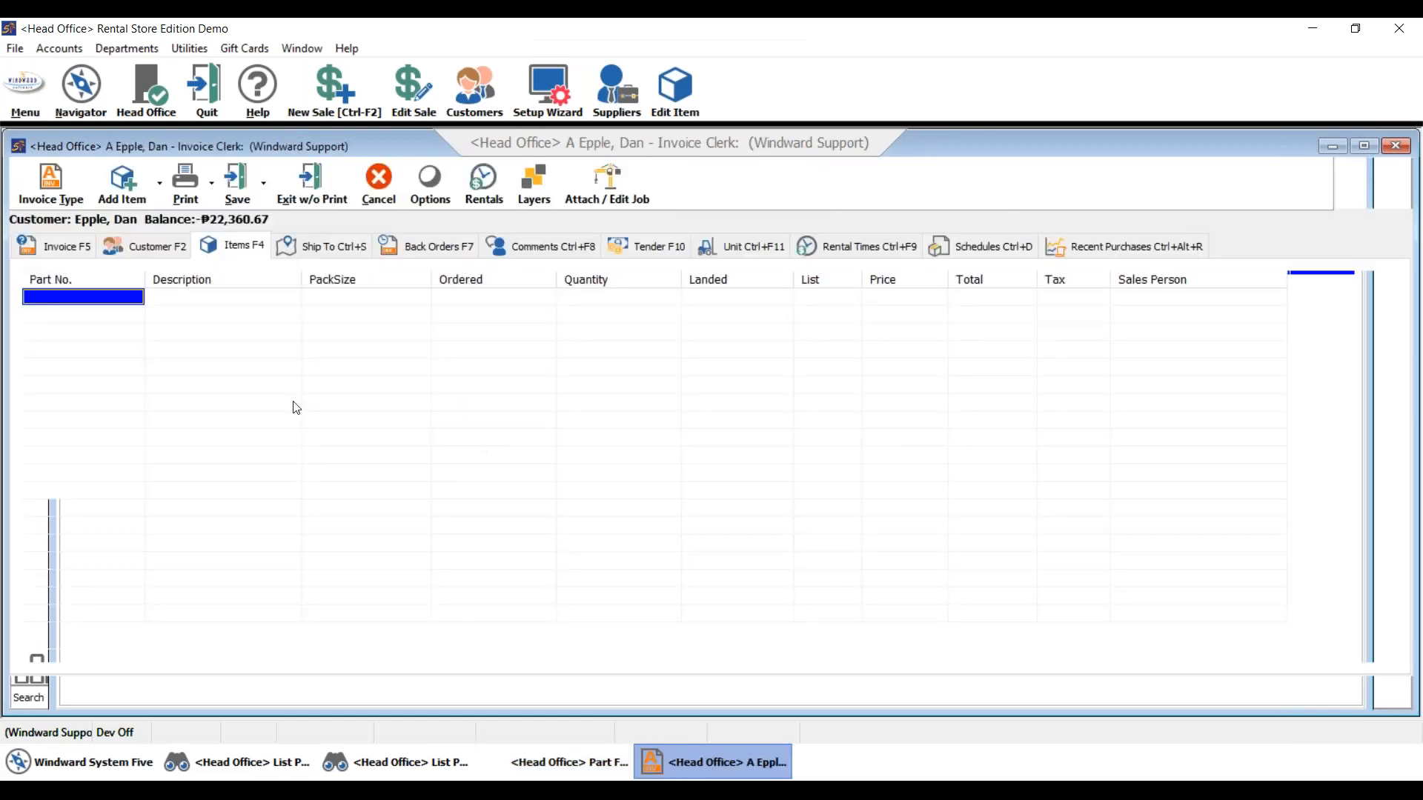
# - Add part A-TEST to the invoice with a quantity of 2
pyautogui.write('a-tes')
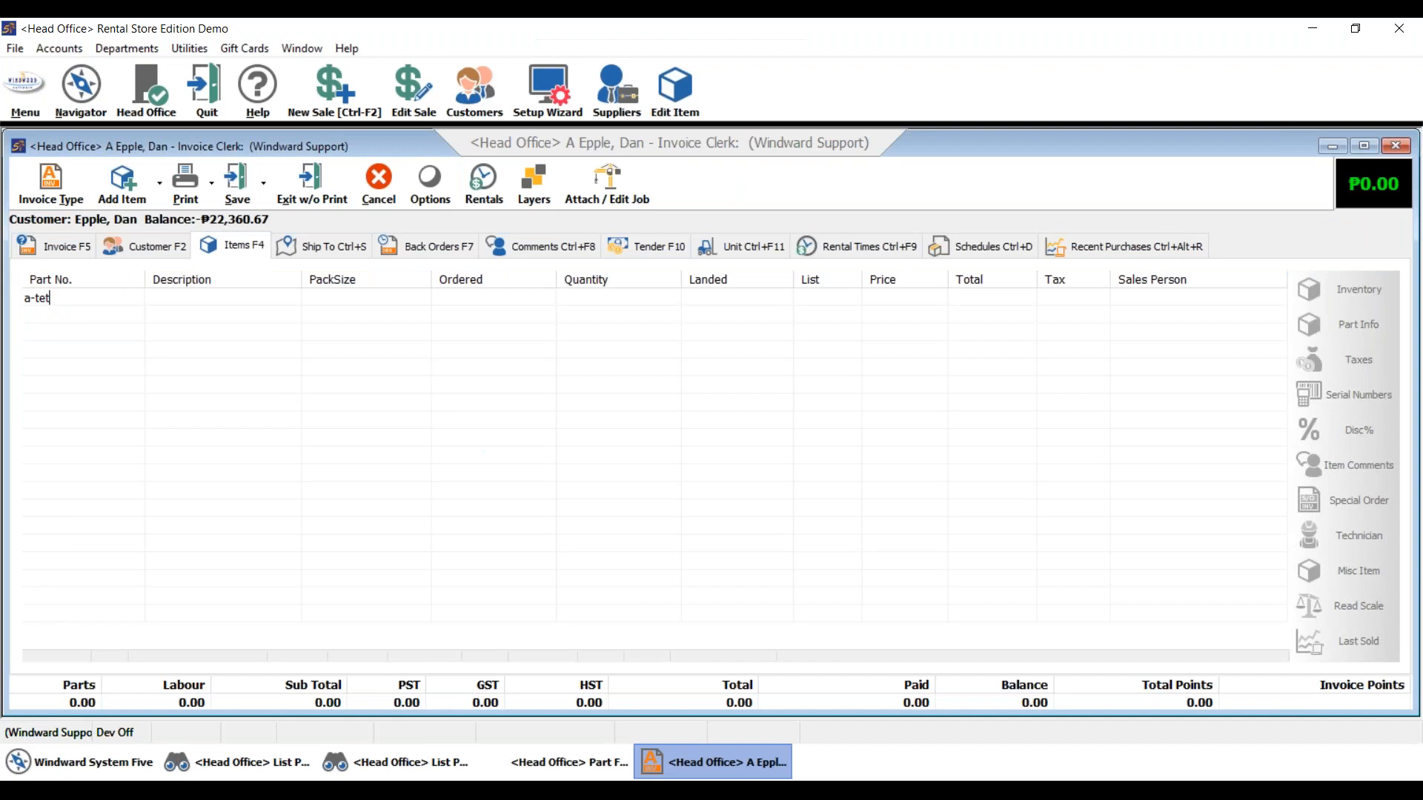
pyautogui.write('t')
pyautogui.press('Return')
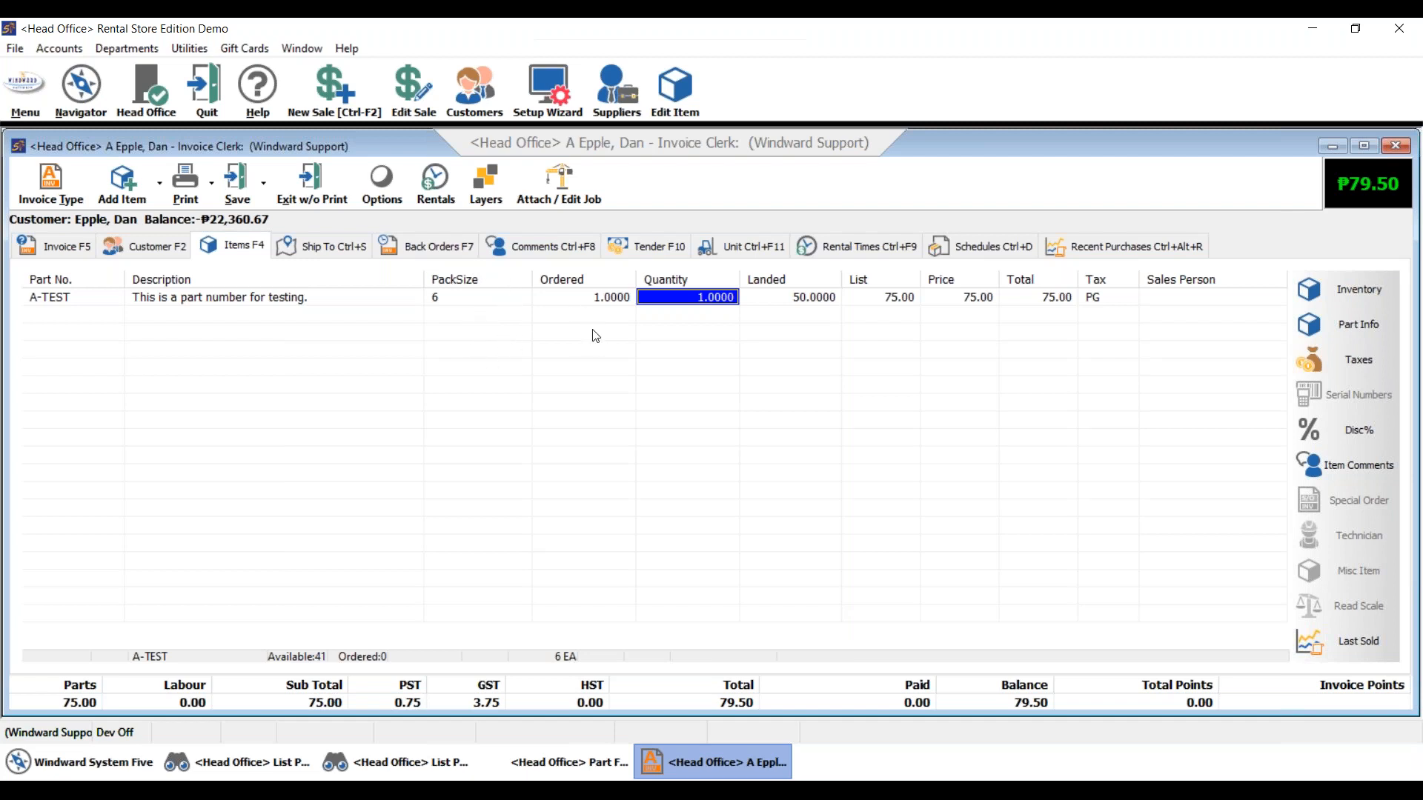
pyautogui.click(692, 301)
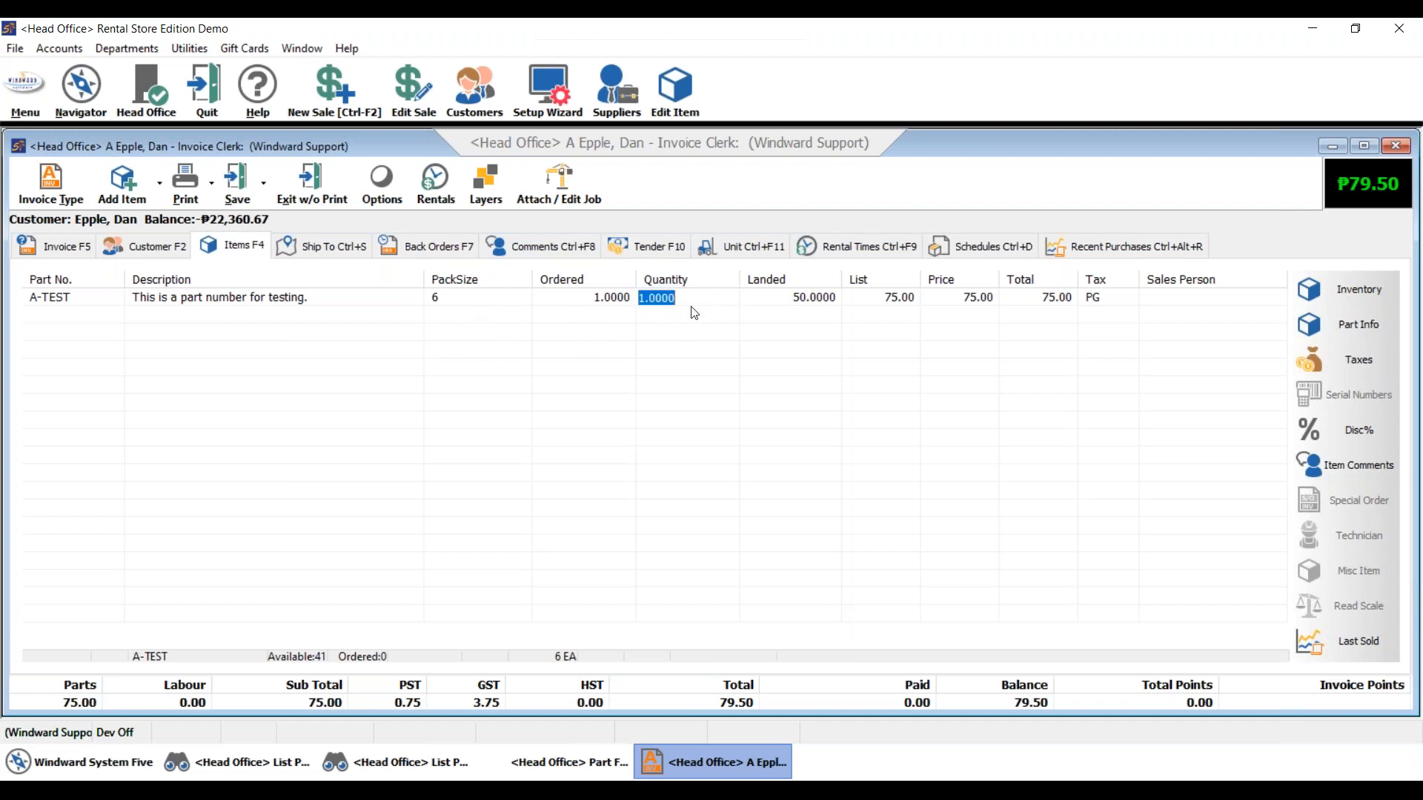
pyautogui.write('2')
pyautogui.press('Return')
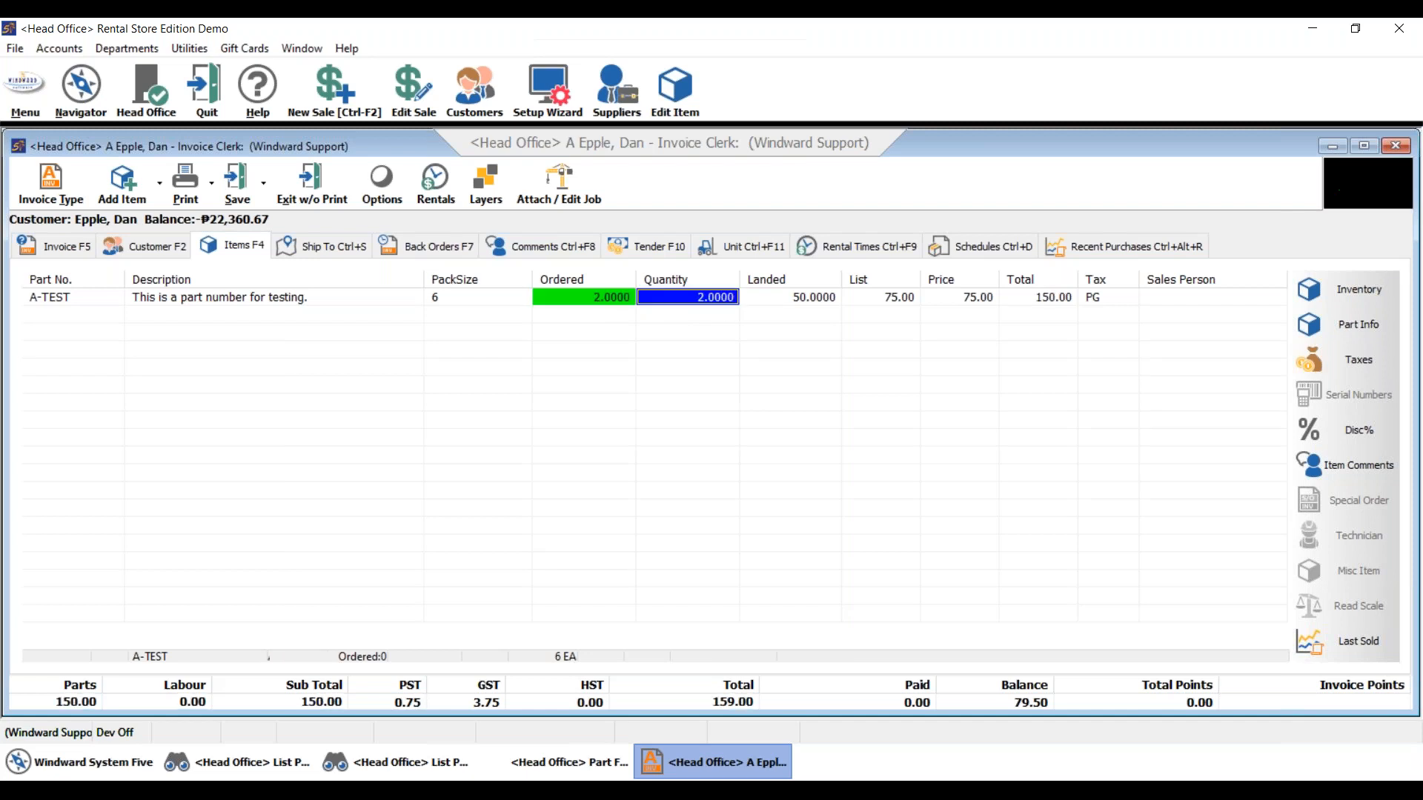
# - Try the Estimate and Work Order types, revert to Accounts Receivable, then exit without printing
pyautogui.click(51, 182)
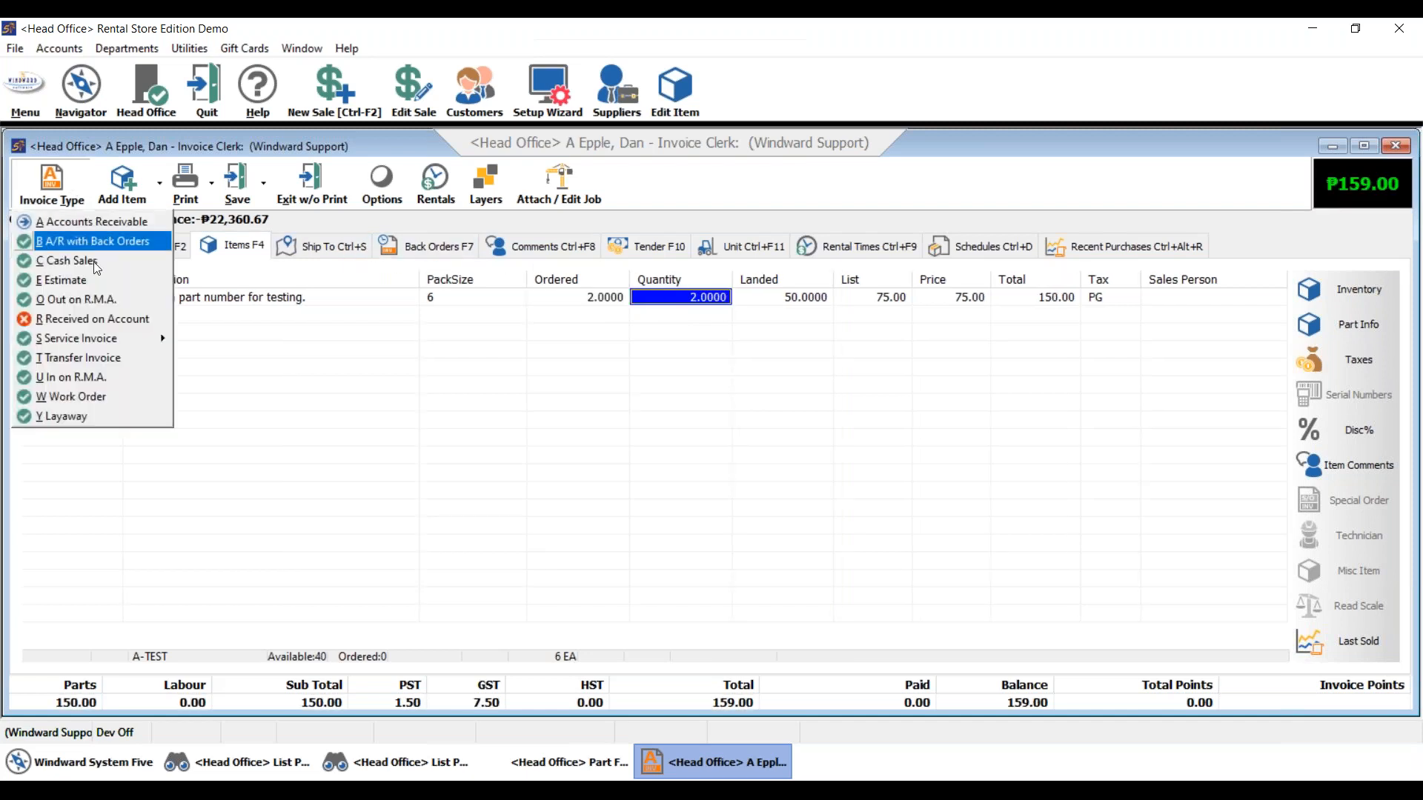
pyautogui.click(91, 278)
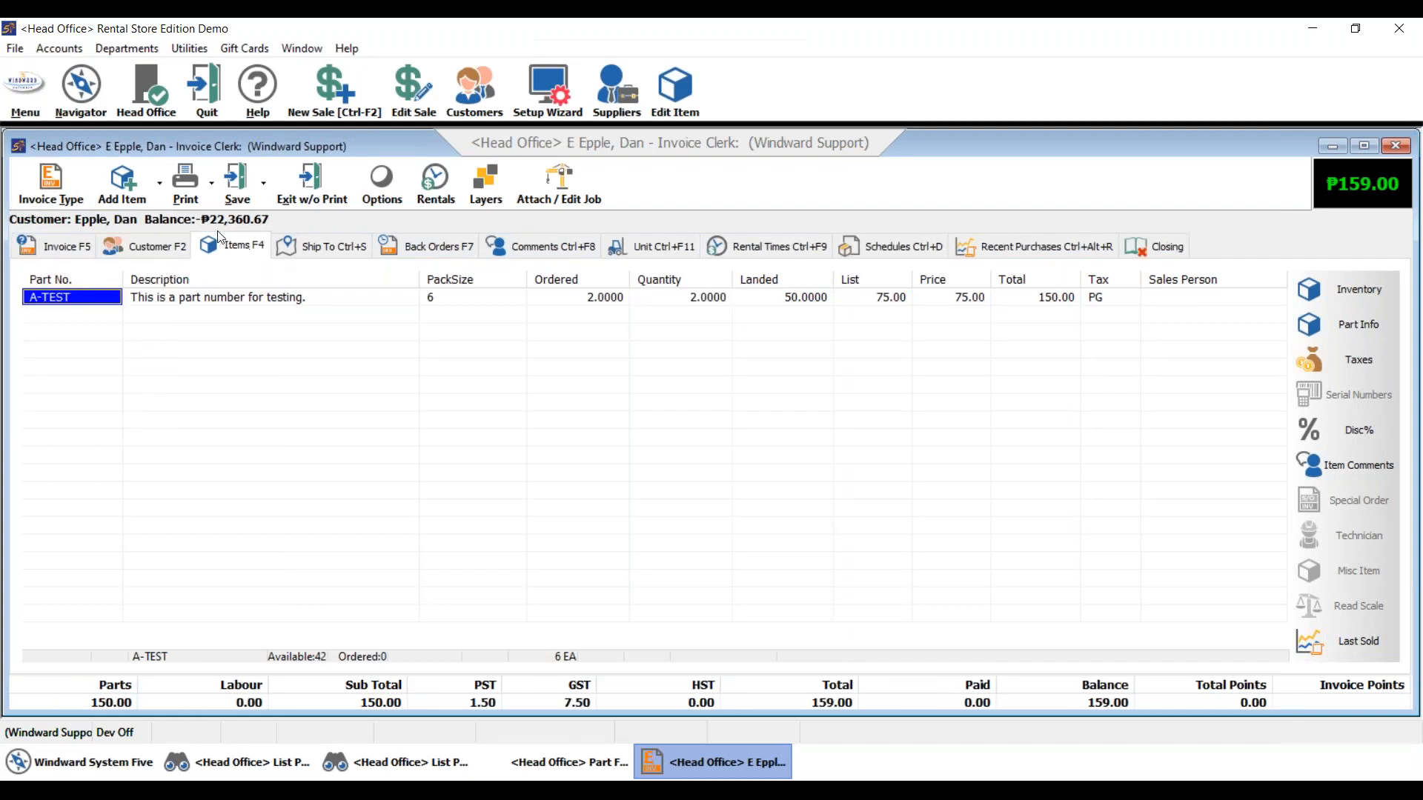
pyautogui.click(51, 178)
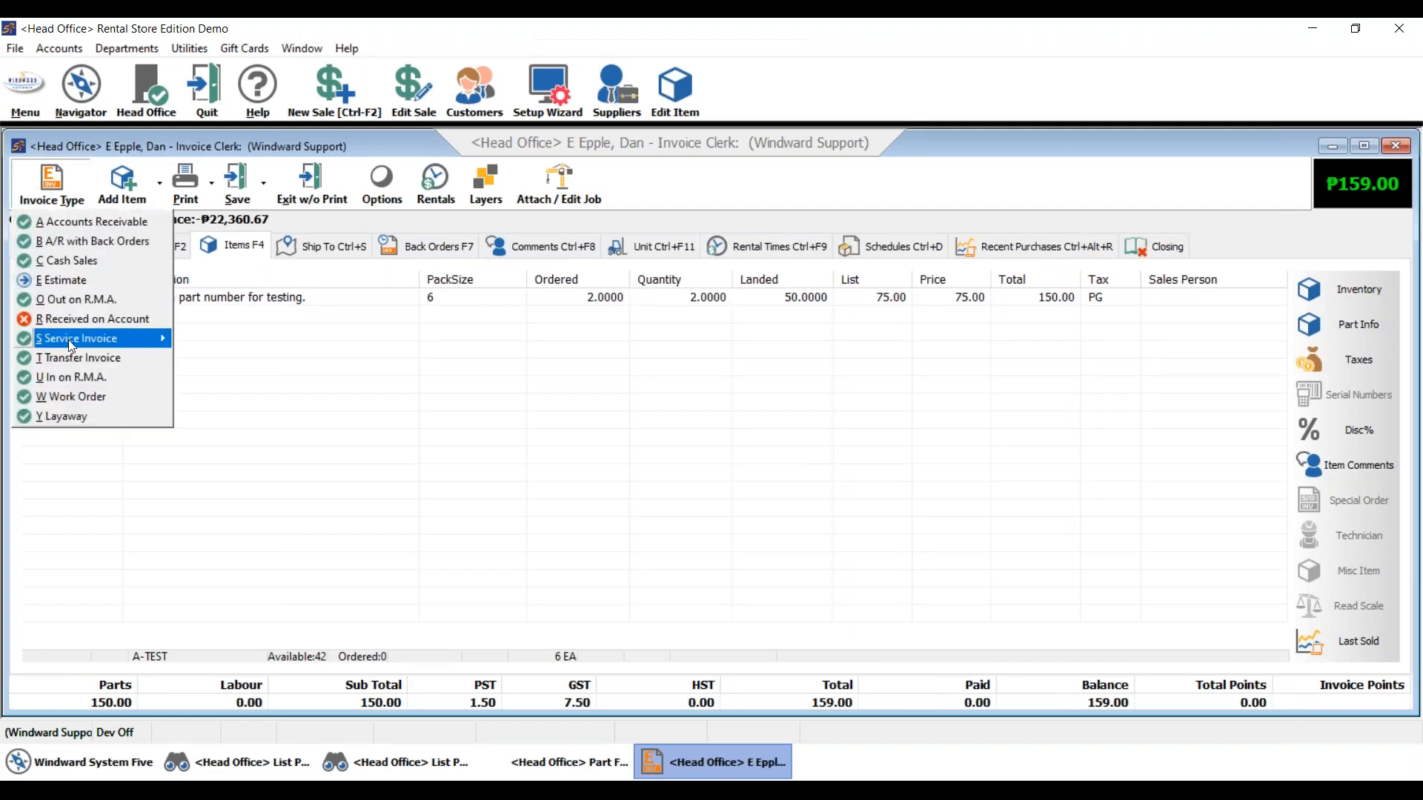
pyautogui.click(89, 396)
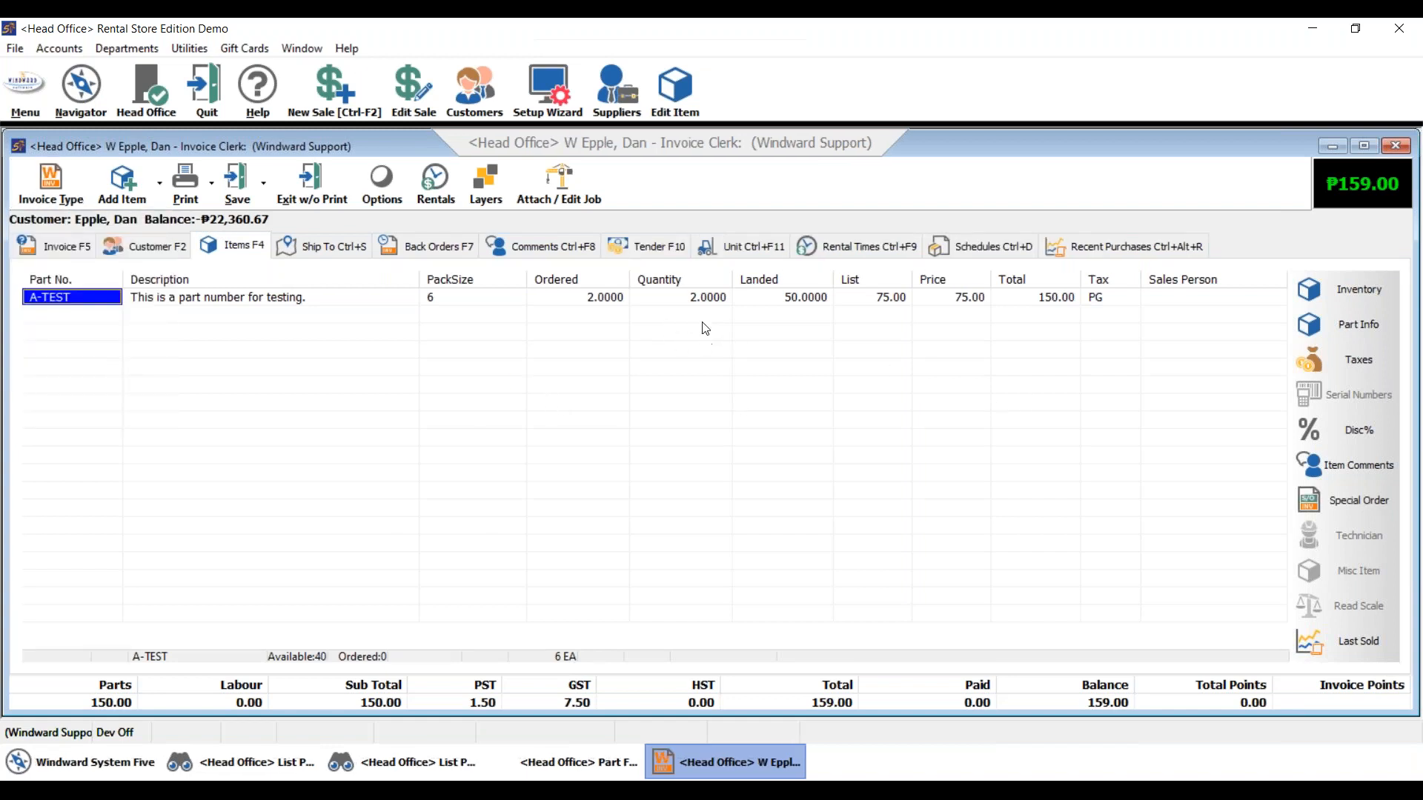
pyautogui.click(666, 298)
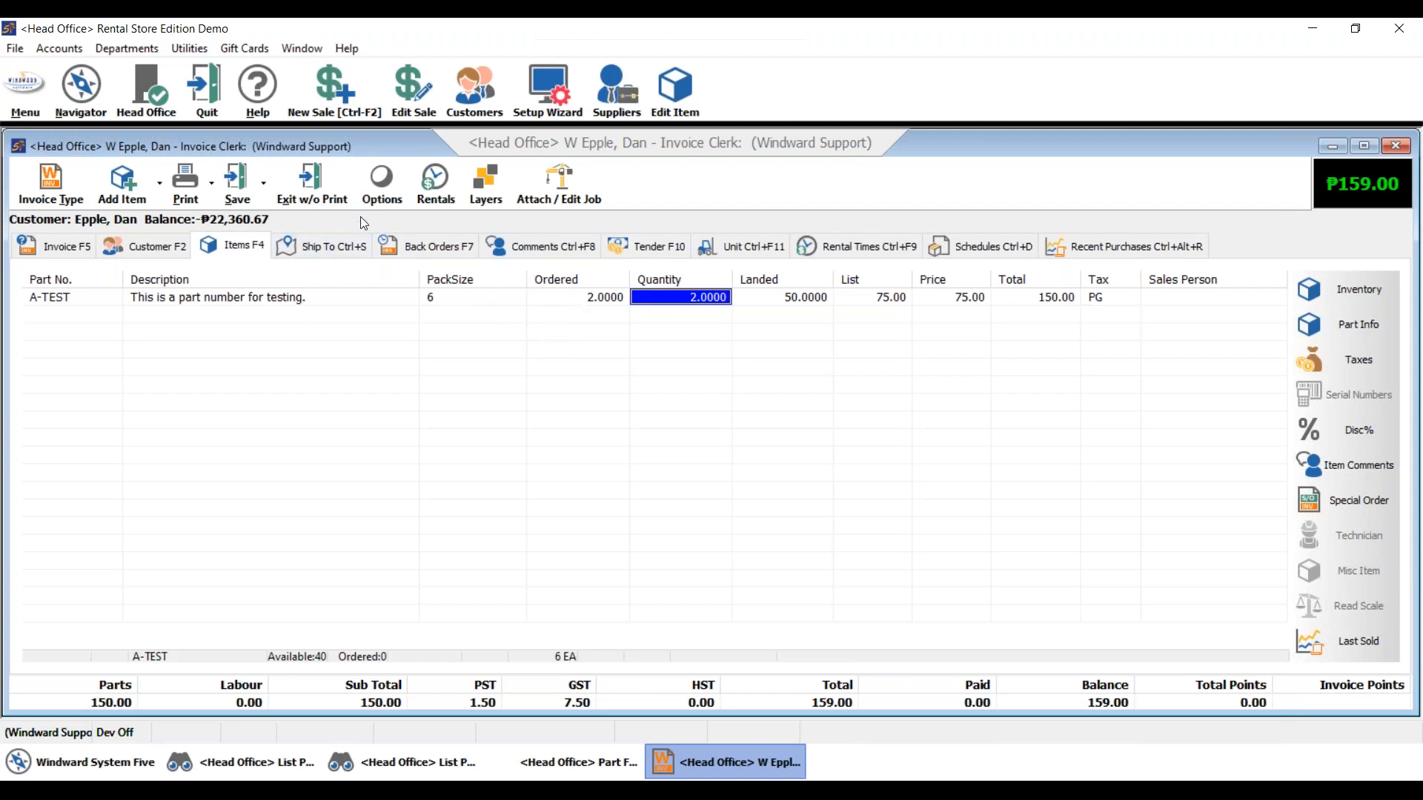
pyautogui.click(51, 186)
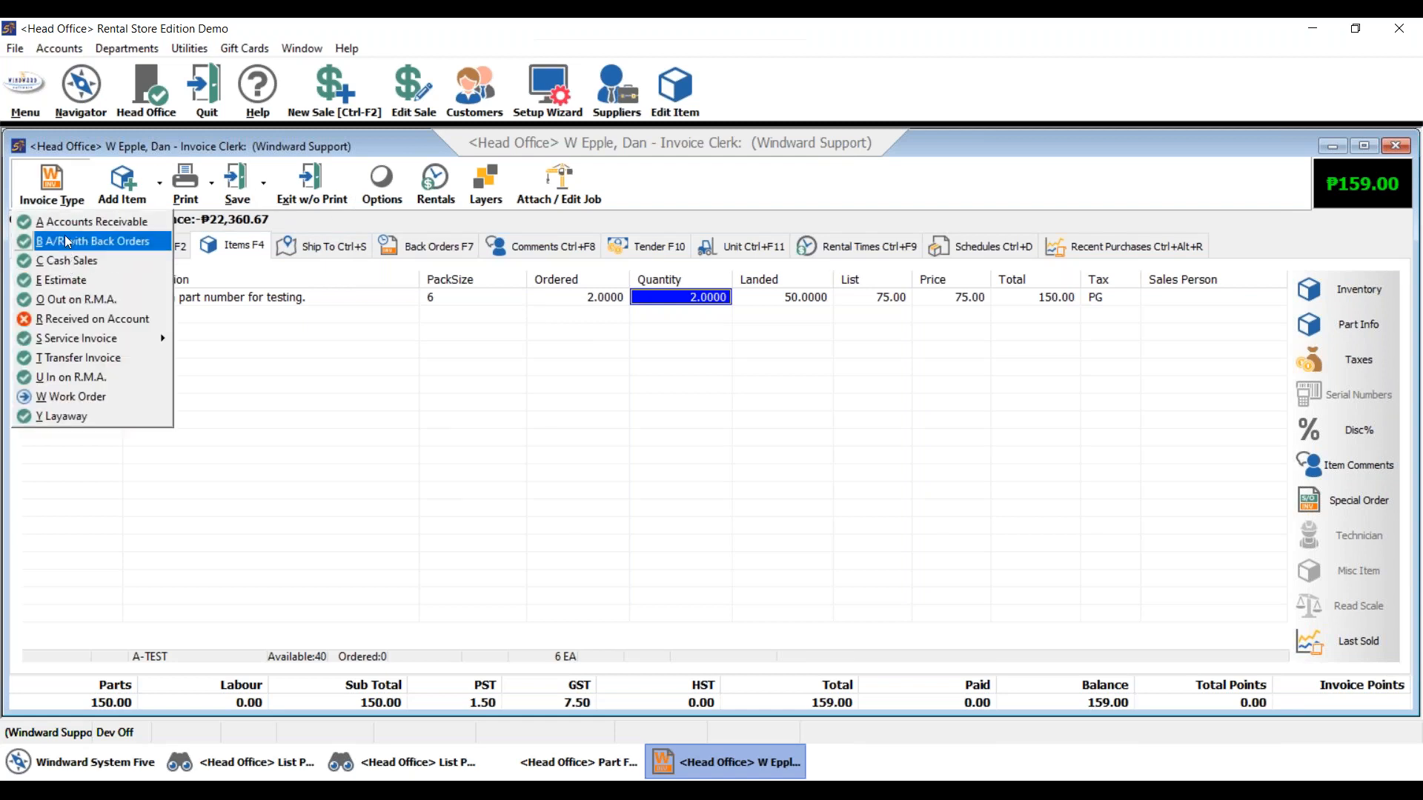
pyautogui.click(67, 220)
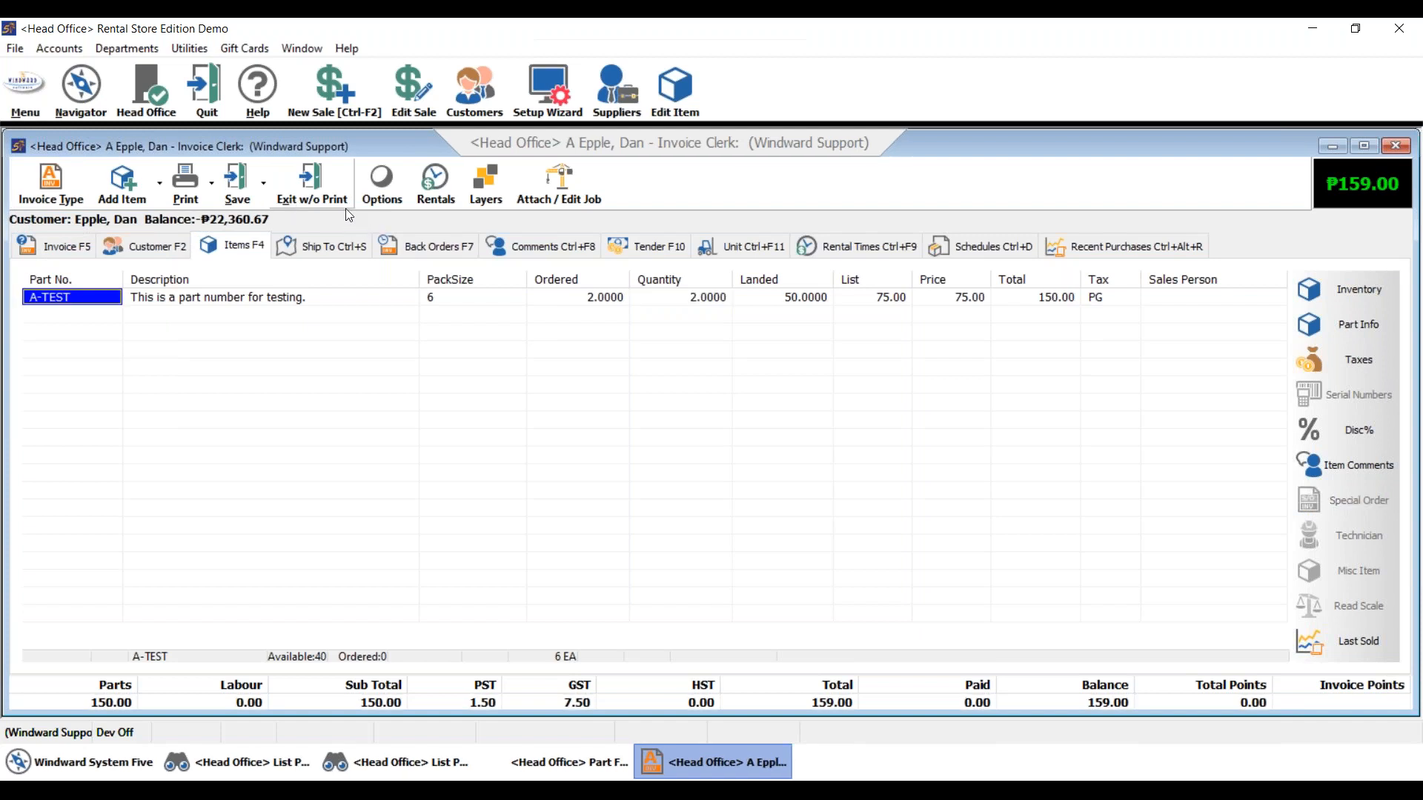
pyautogui.click(326, 185)
pyautogui.click(258, 190)
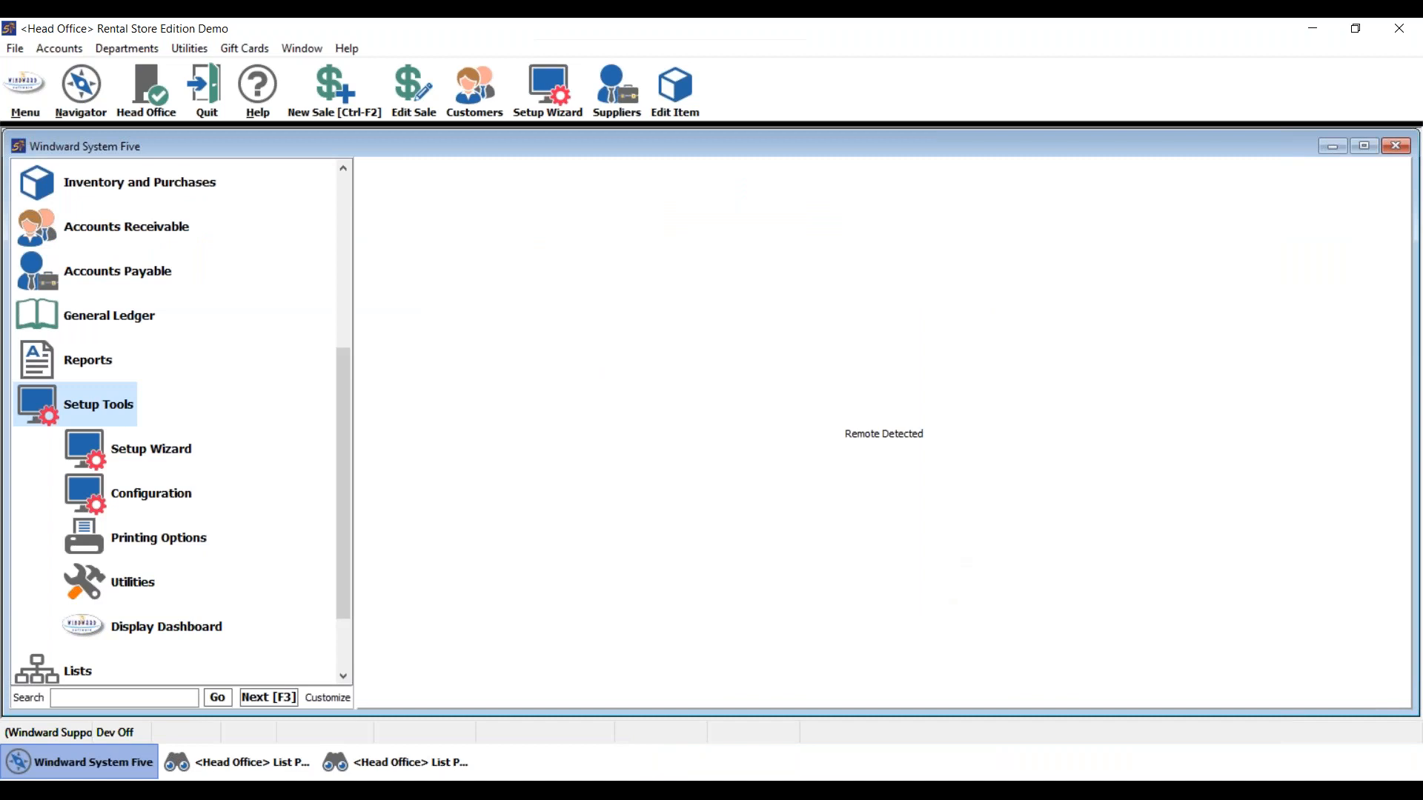
# - Resume the full-screen PowerPoint slide show and advance to the Webinar Archives slide
pyautogui.click(795, 794)
pyautogui.click(866, 739)
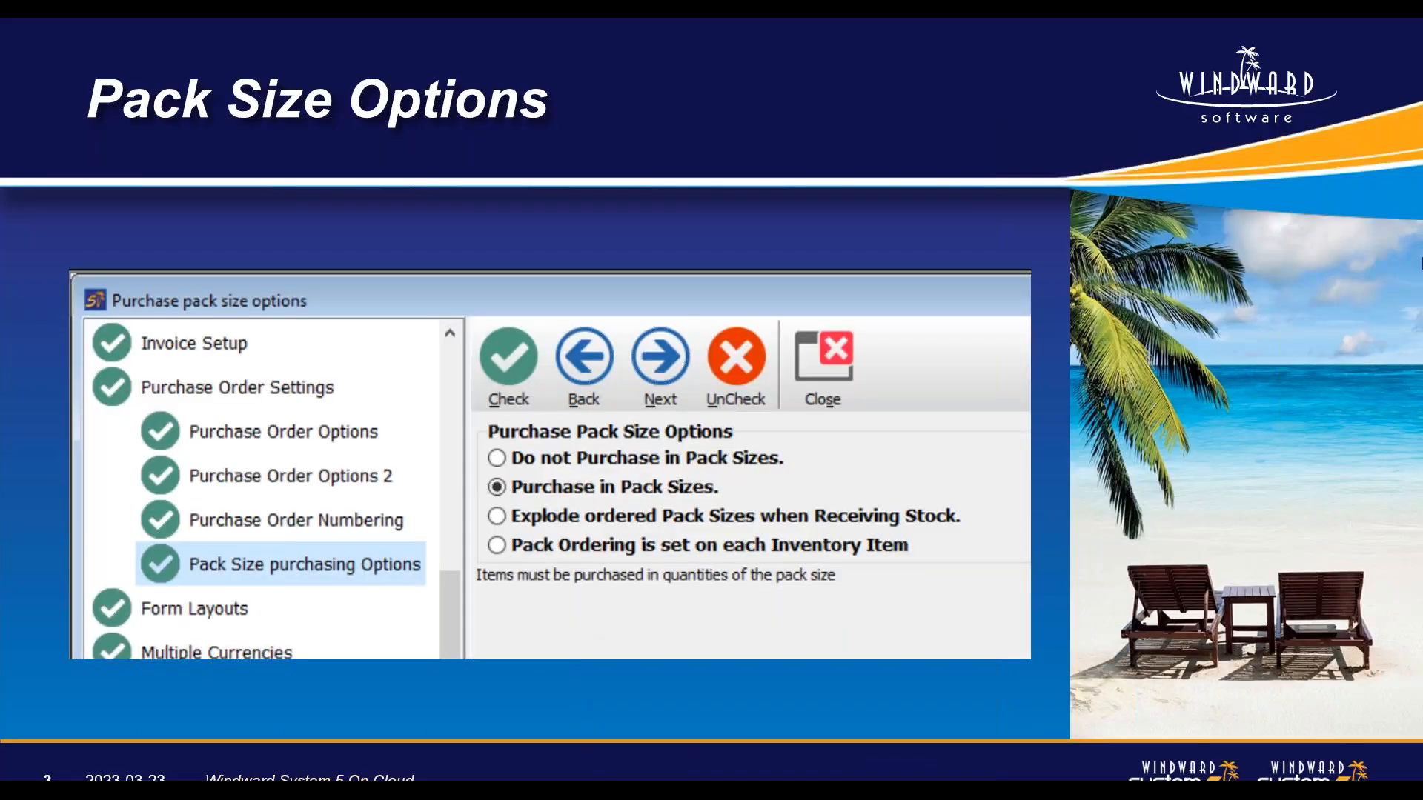
pyautogui.press('Right')
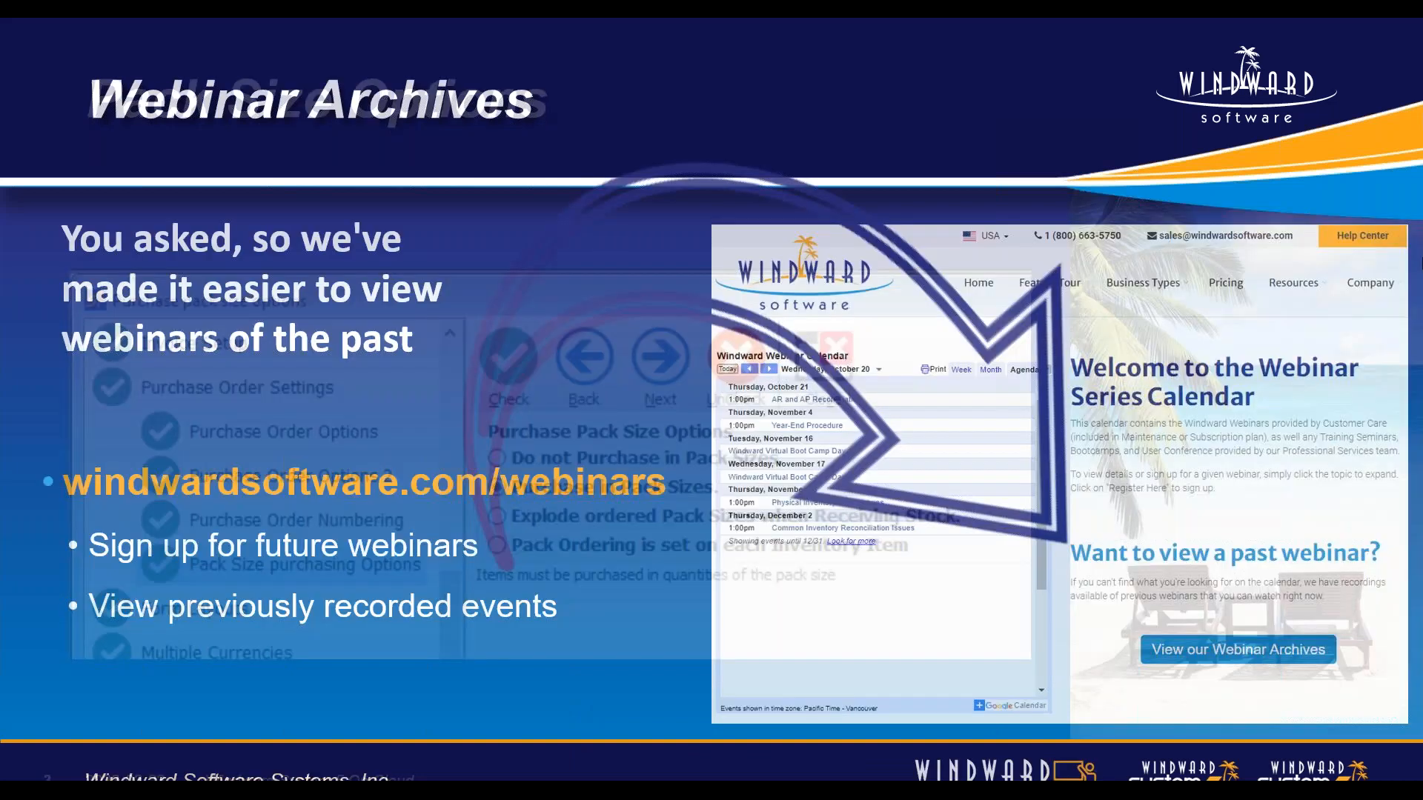
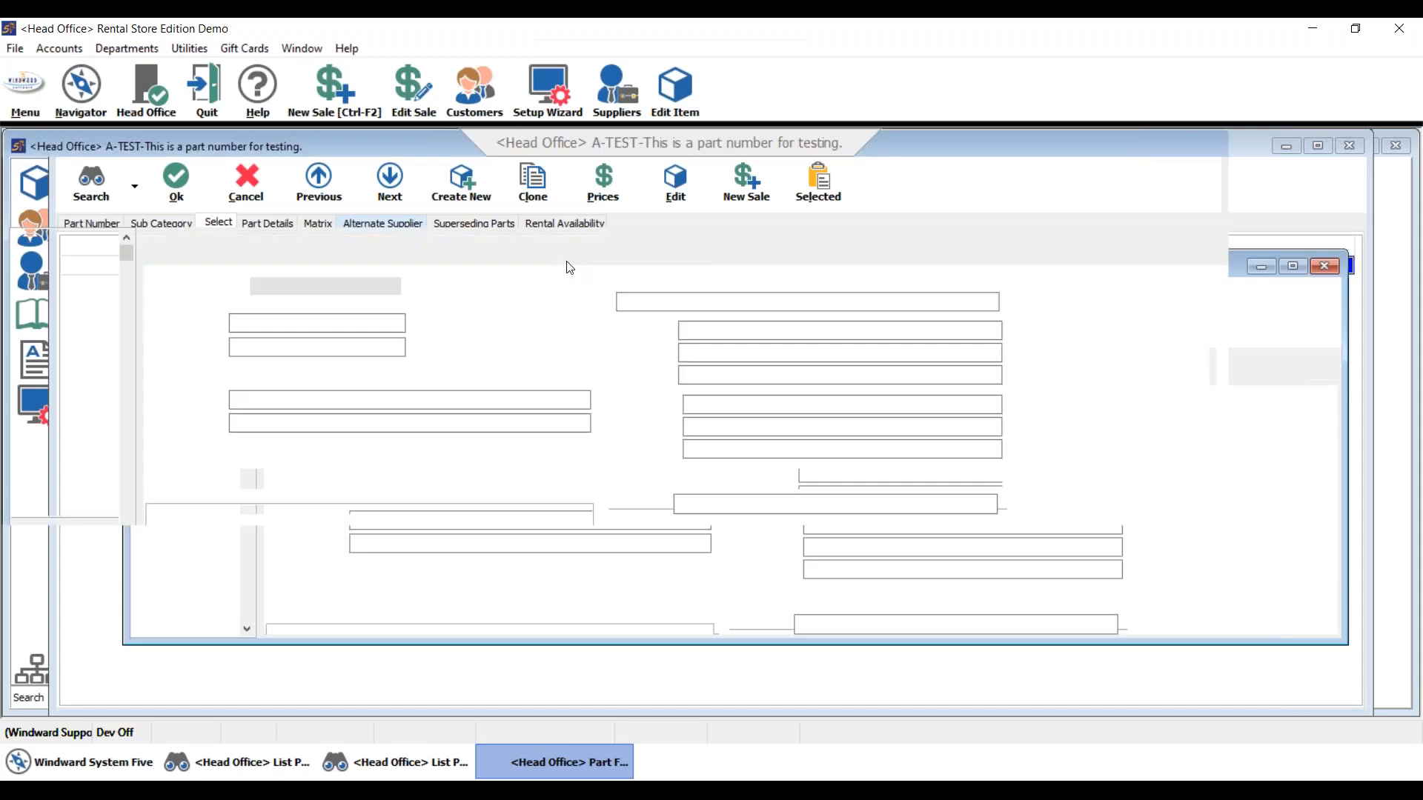
# - Review A-TEST's Extra-tab pack-size settings, then bring up the 50-order purchase order list
pyautogui.click(776, 246)
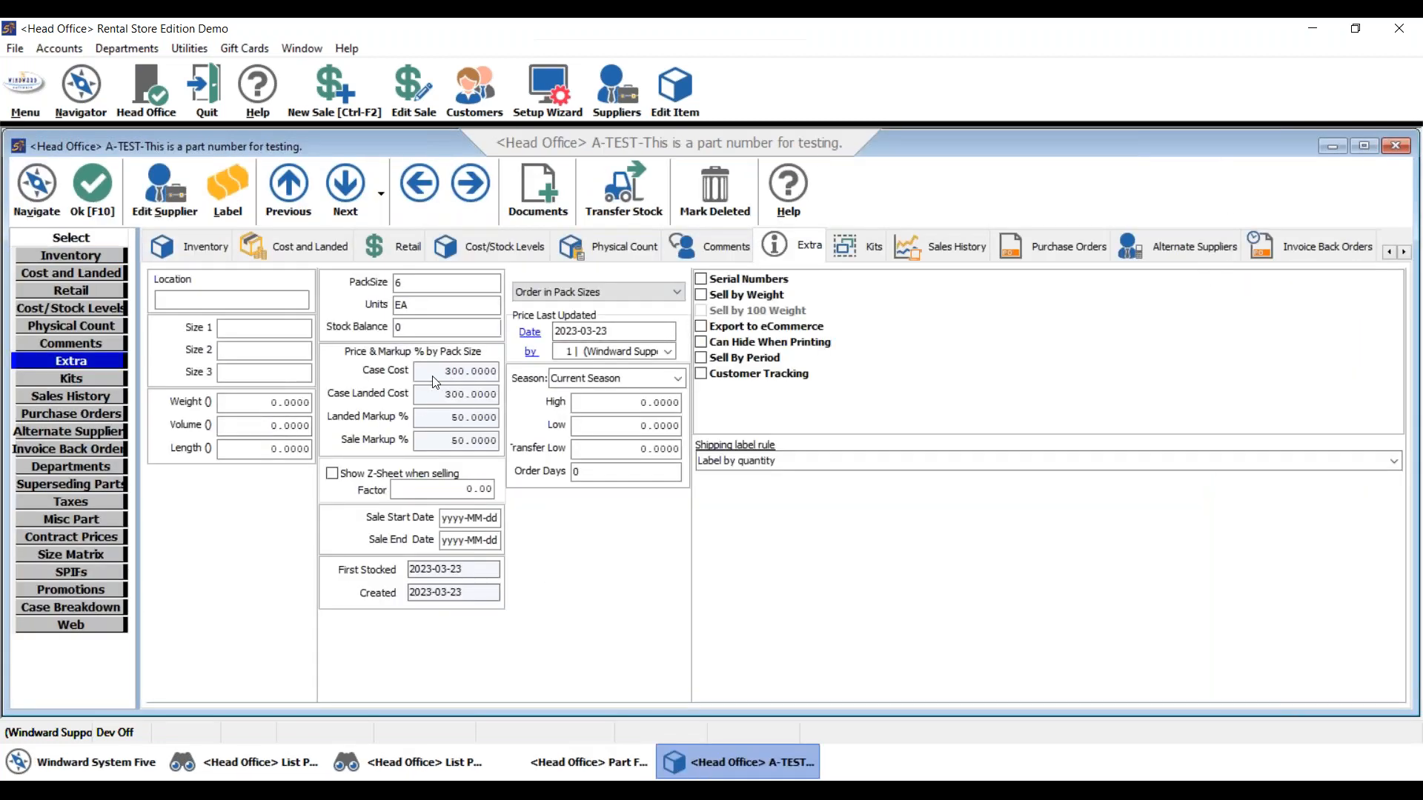
pyautogui.click(207, 238)
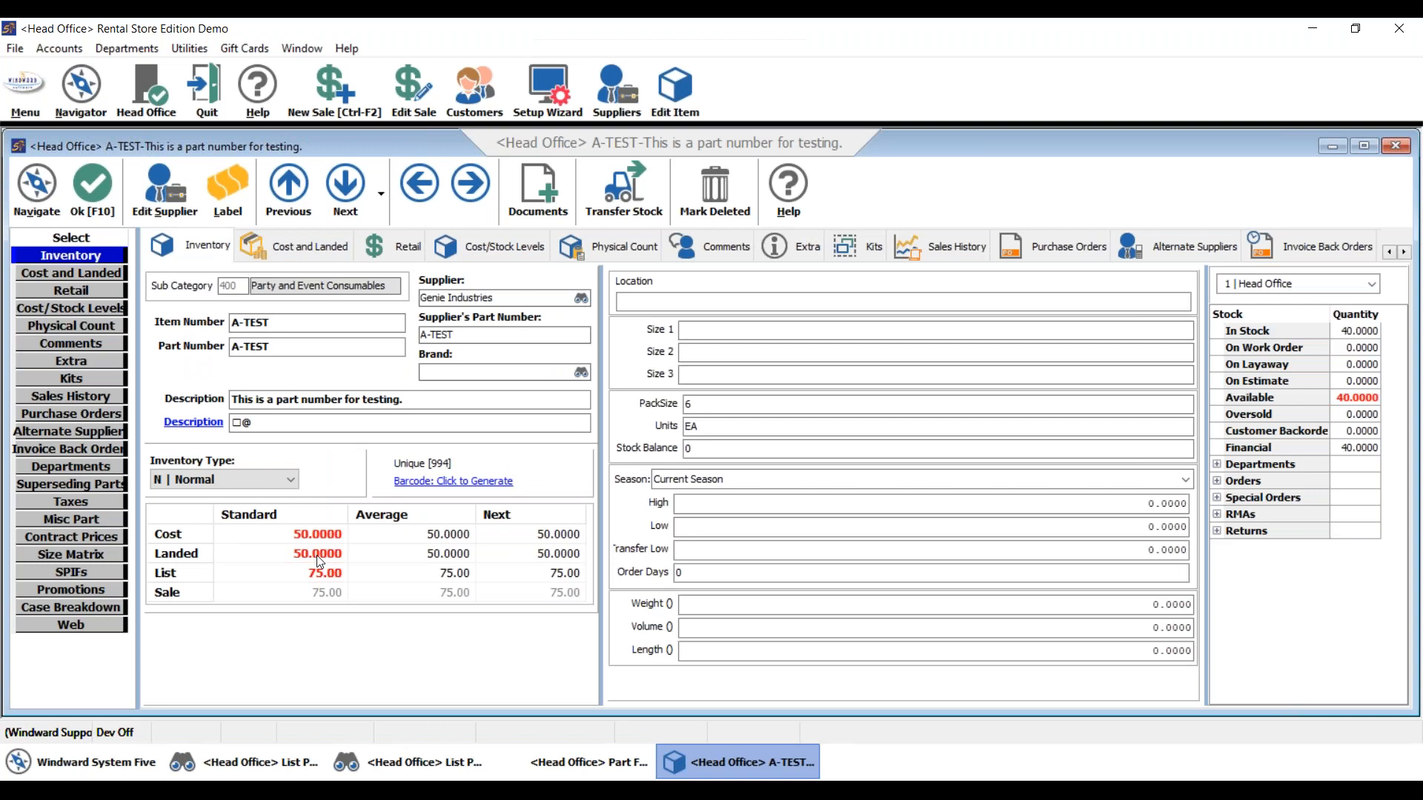
pyautogui.click(815, 245)
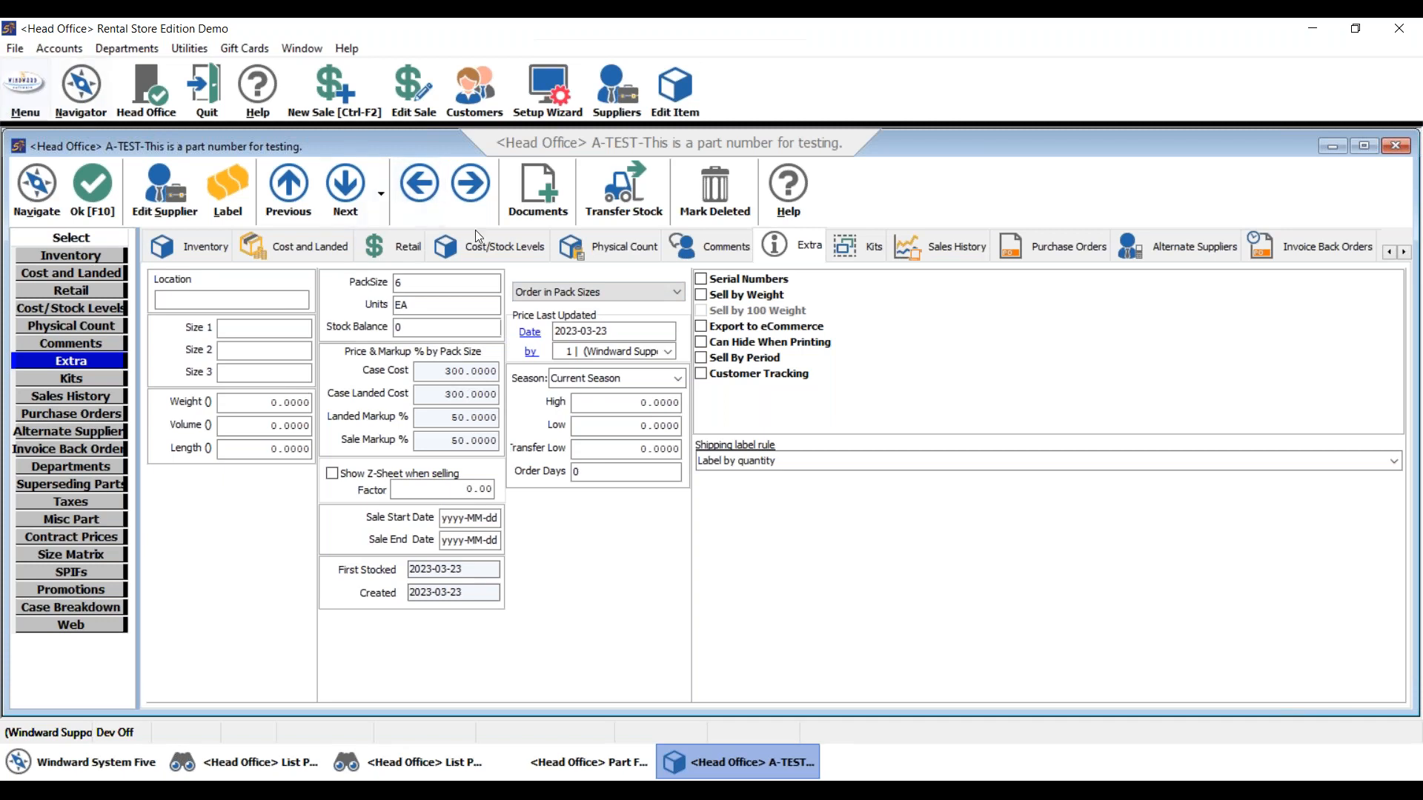
pyautogui.click(482, 762)
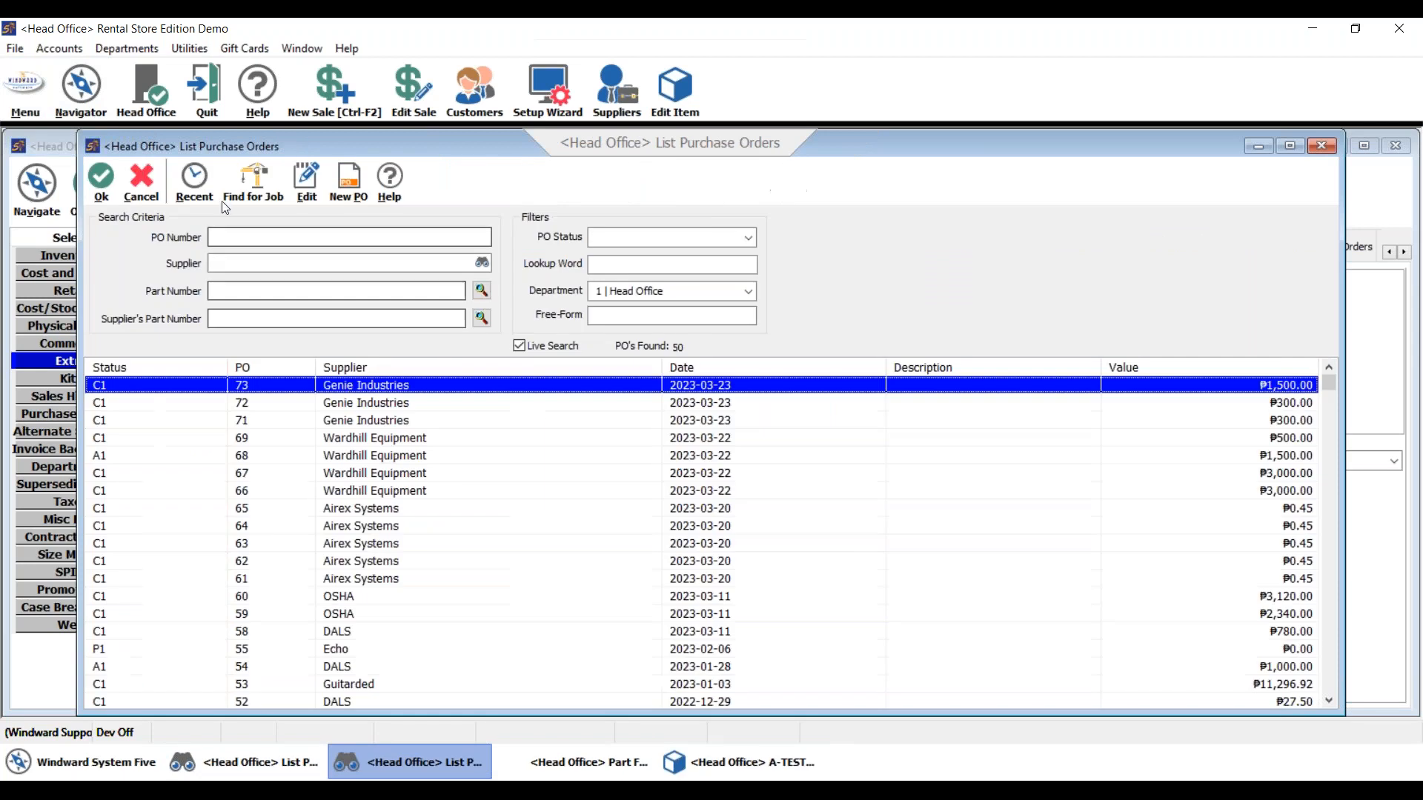
# - Open Genie Industries PO 72 from the recent orders, close it, and return to Part Find
pyautogui.click(196, 178)
pyautogui.click(504, 404)
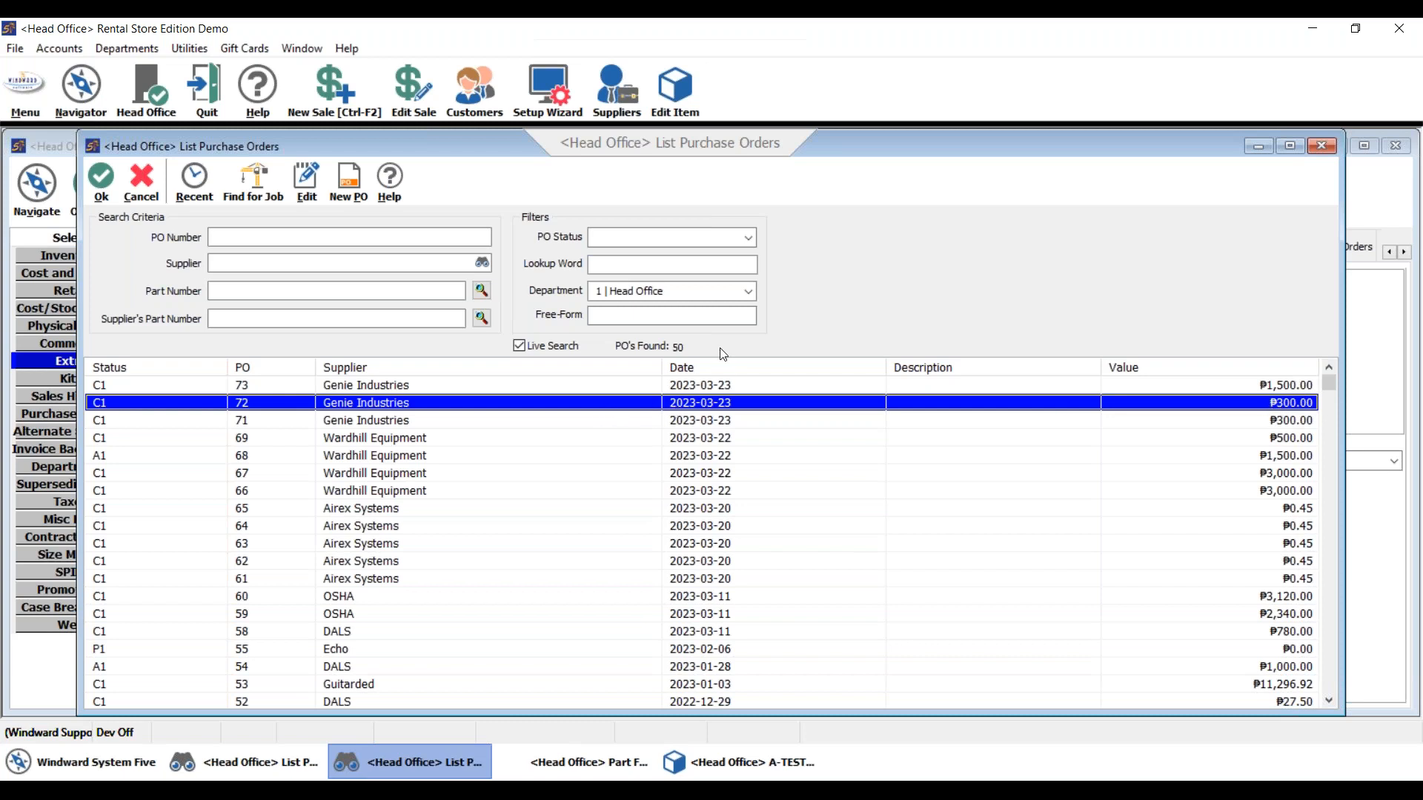
pyautogui.press('Return')
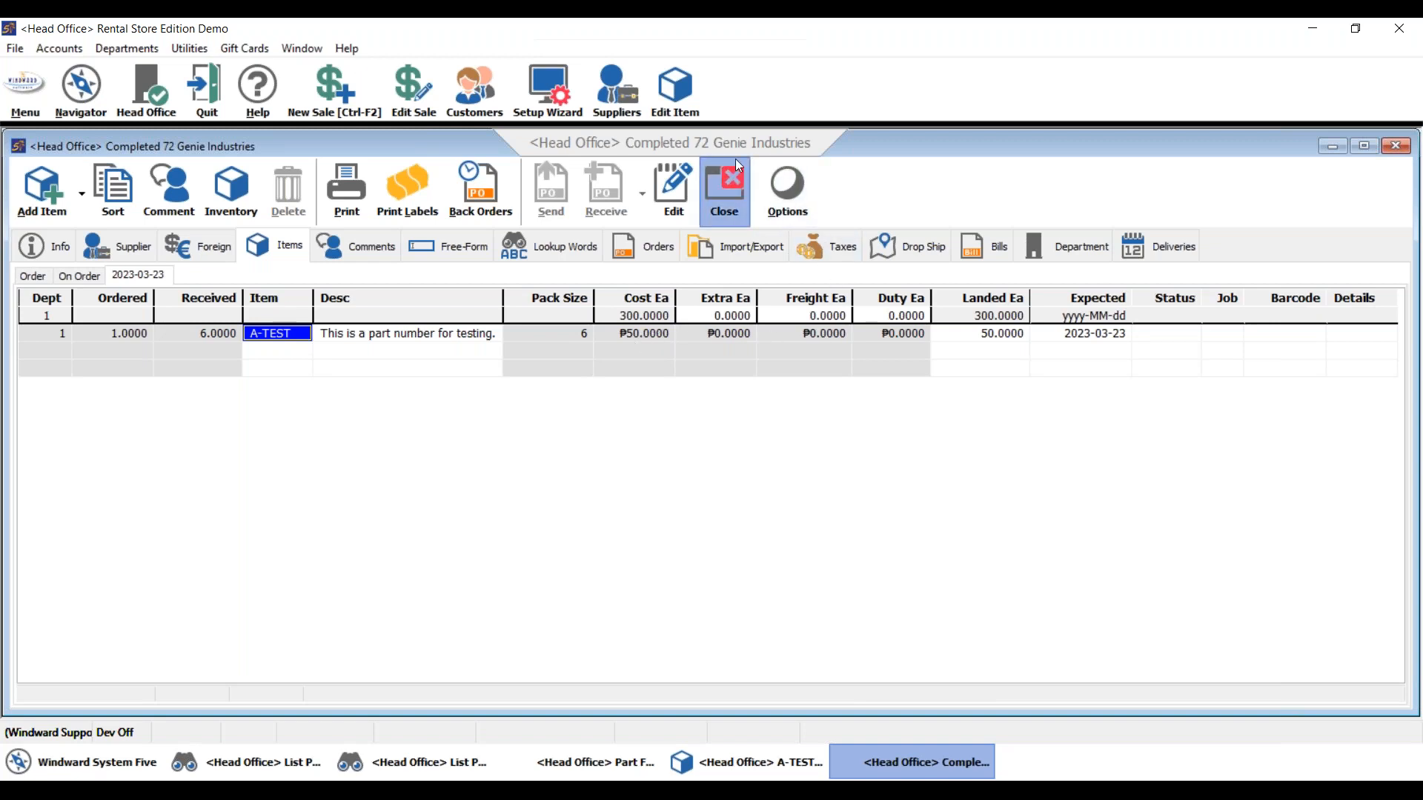
pyautogui.click(725, 187)
pyautogui.click(554, 754)
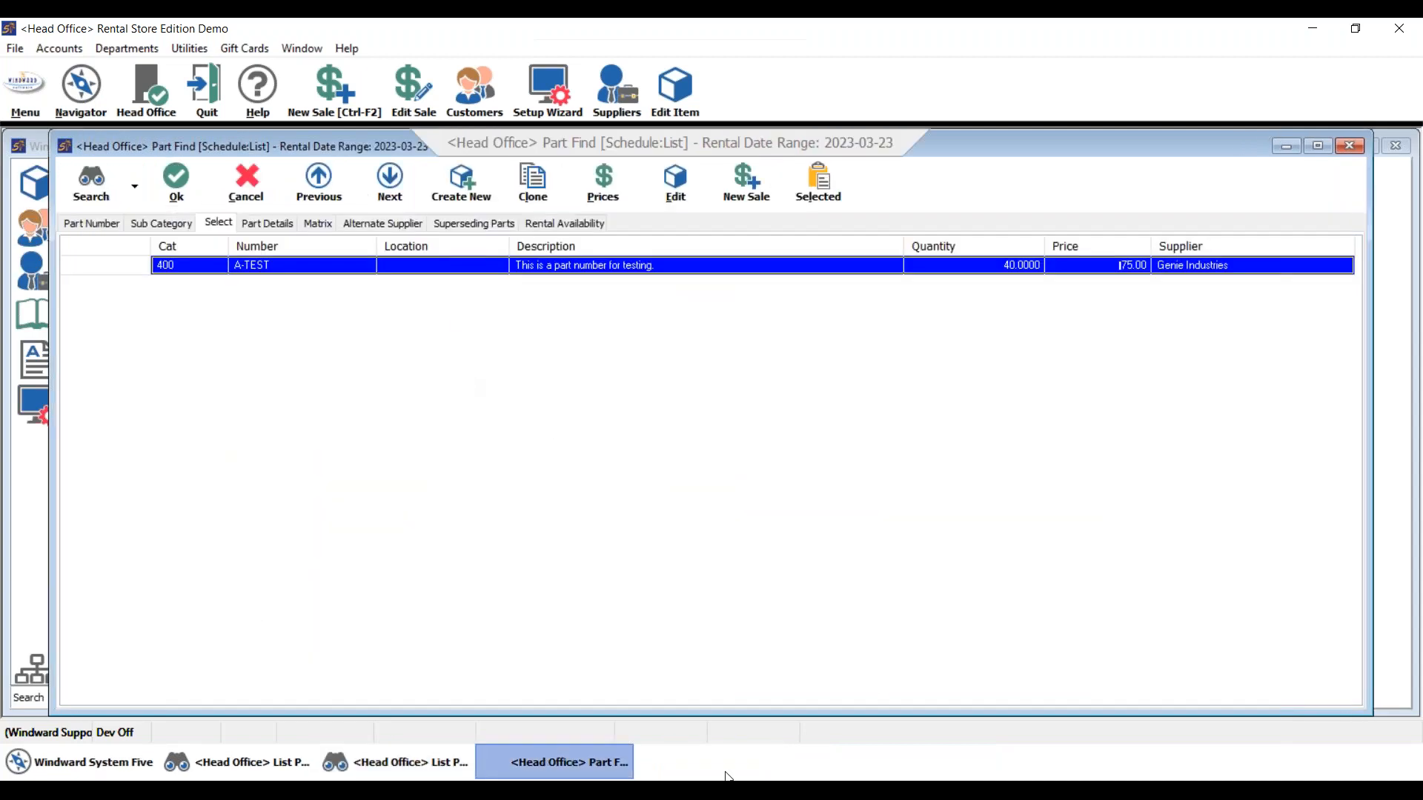
# - Show the Questions & Answers slide, then reopen the A-TEST record from Part Find
pyautogui.click(839, 692)
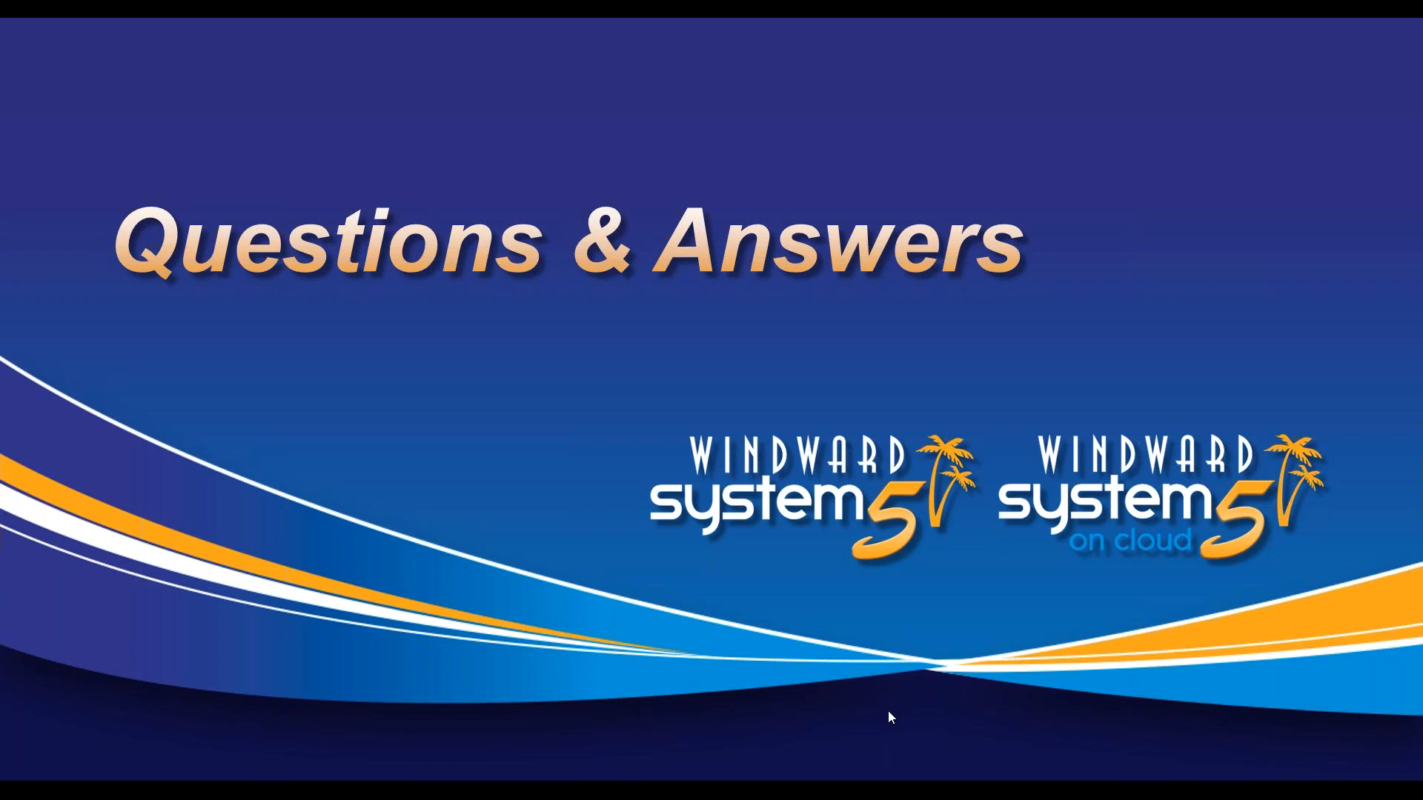
pyautogui.press('super+Tab')
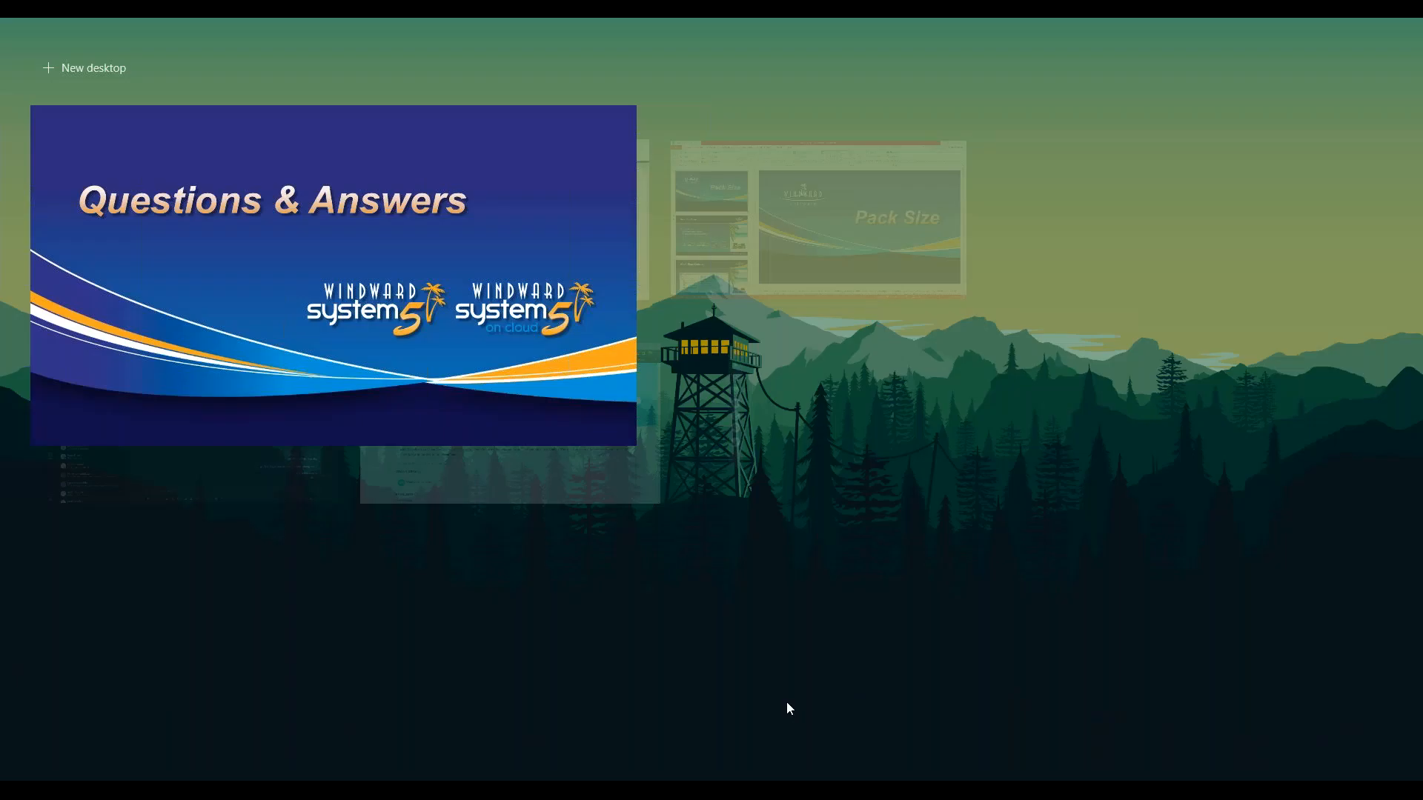
pyautogui.click(586, 296)
pyautogui.doubleClick(580, 265)
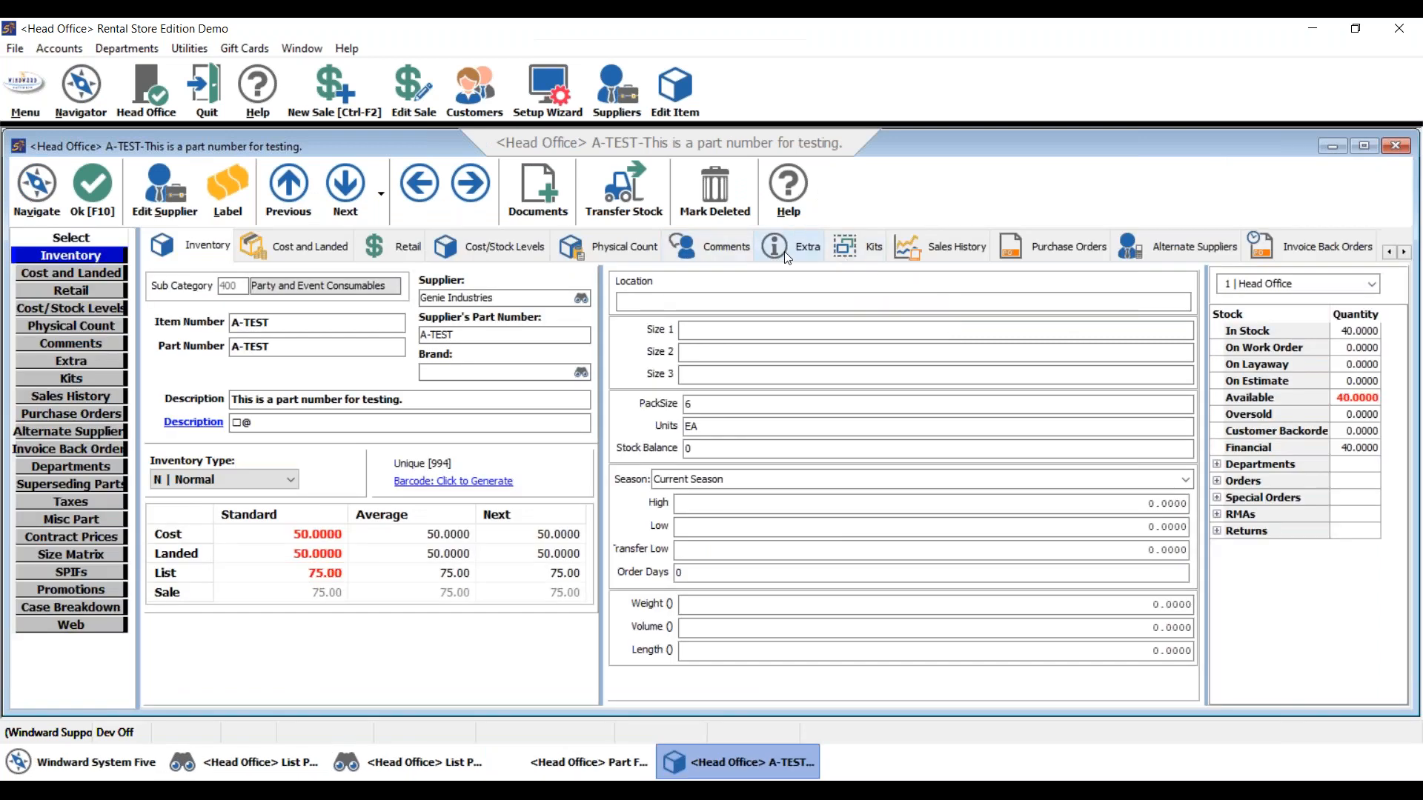
# - Check A-TEST's pack-size ordering choices, leaving it on Order in Pack Sizes
pyautogui.click(787, 255)
pyautogui.click(673, 293)
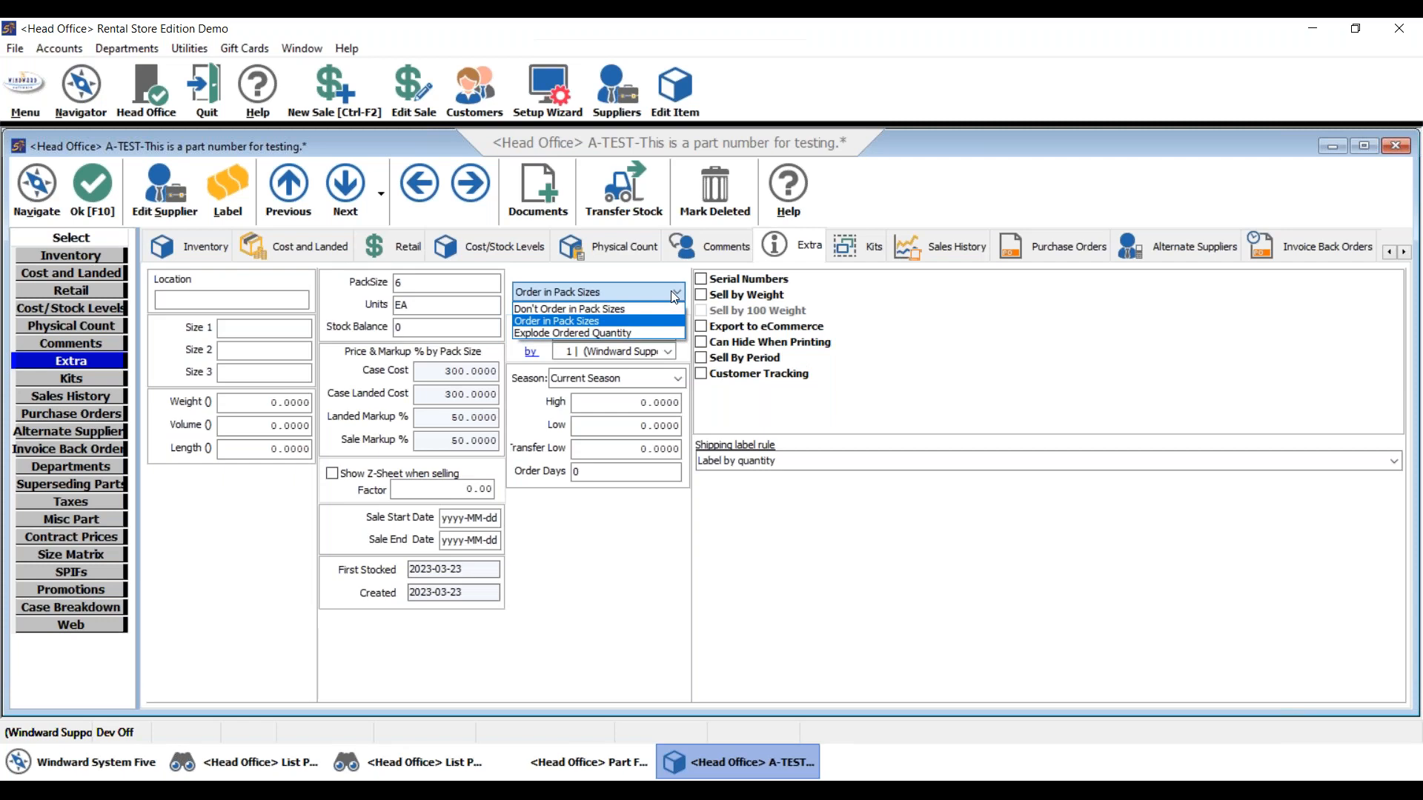
pyautogui.click(674, 290)
pyautogui.click(683, 287)
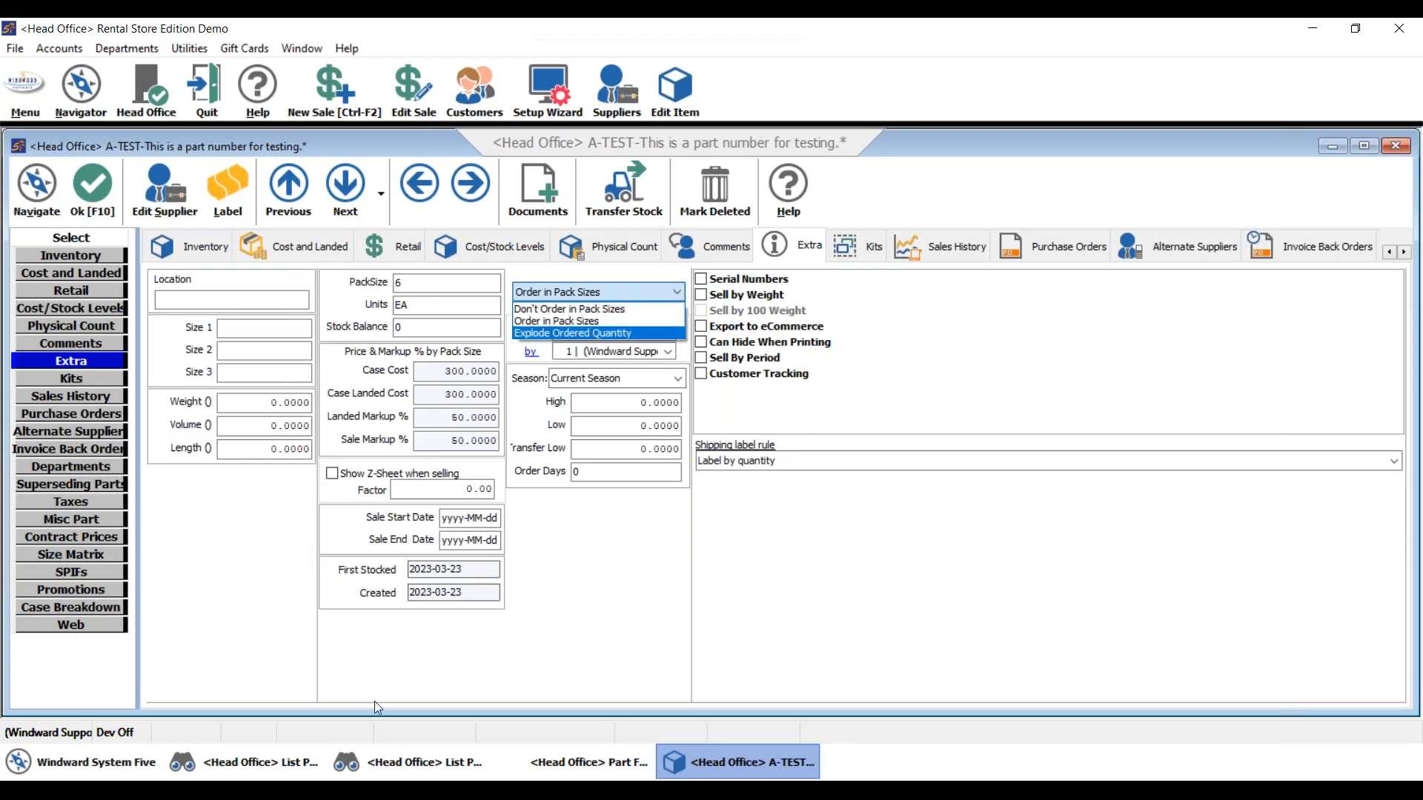
pyautogui.click(536, 102)
# - Sign in to the Setup Wizard with the account password
pyautogui.click(535, 106)
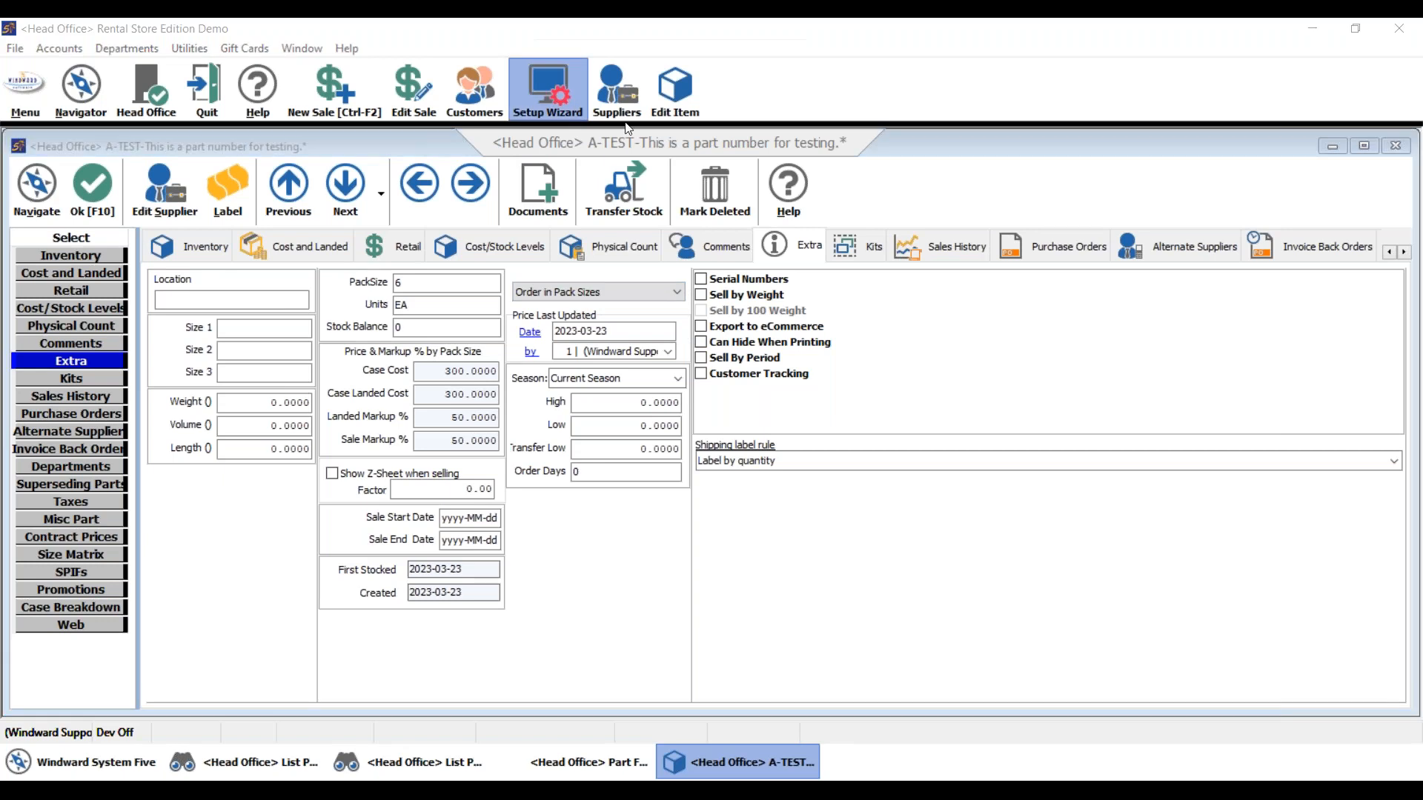
pyautogui.press('Tab')
pyautogui.write('#')
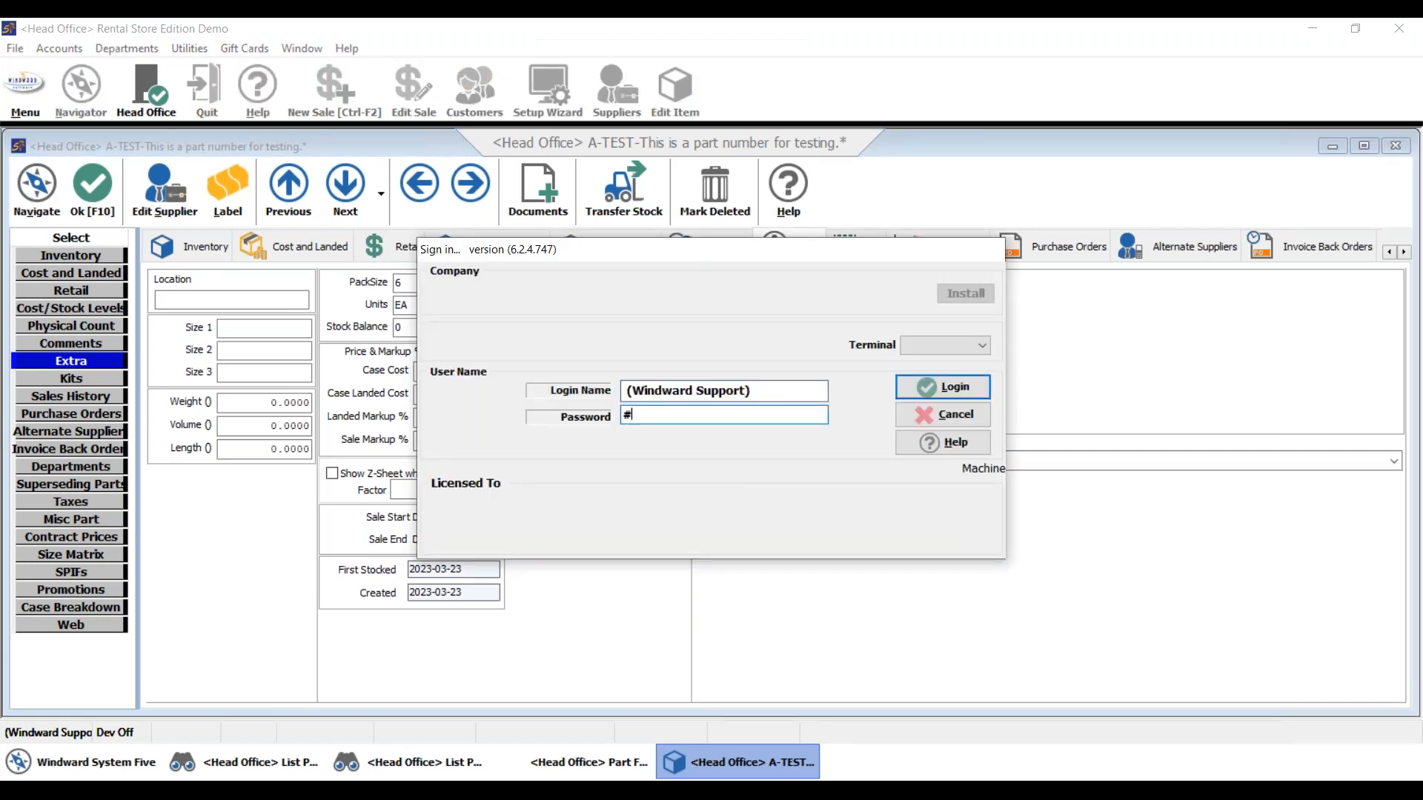
pyautogui.write('#######')
pyautogui.press('Return')
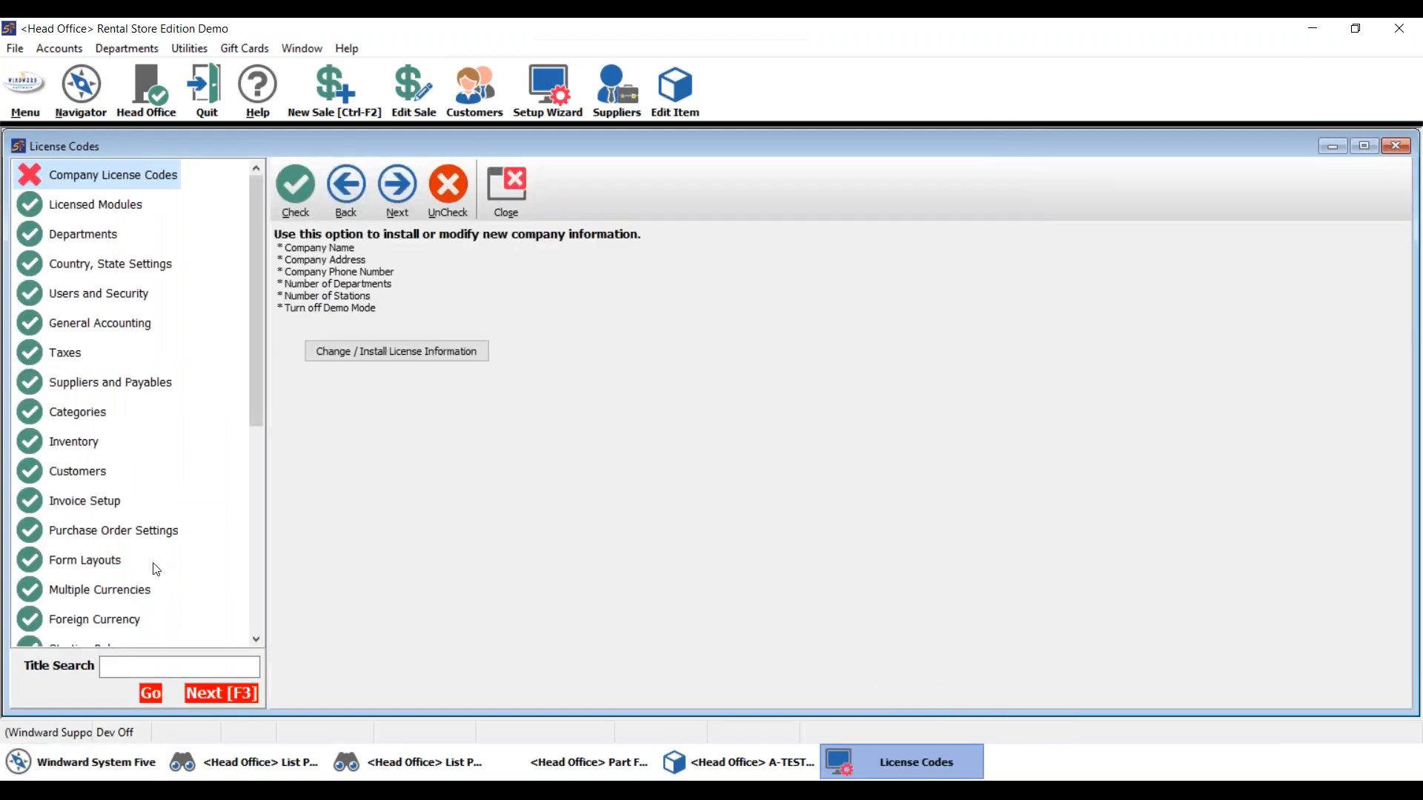
# - Set the Setup Wizard's global pack size purchasing option to Purchase in Pack Sizes
pyautogui.click(113, 540)
pyautogui.click(169, 622)
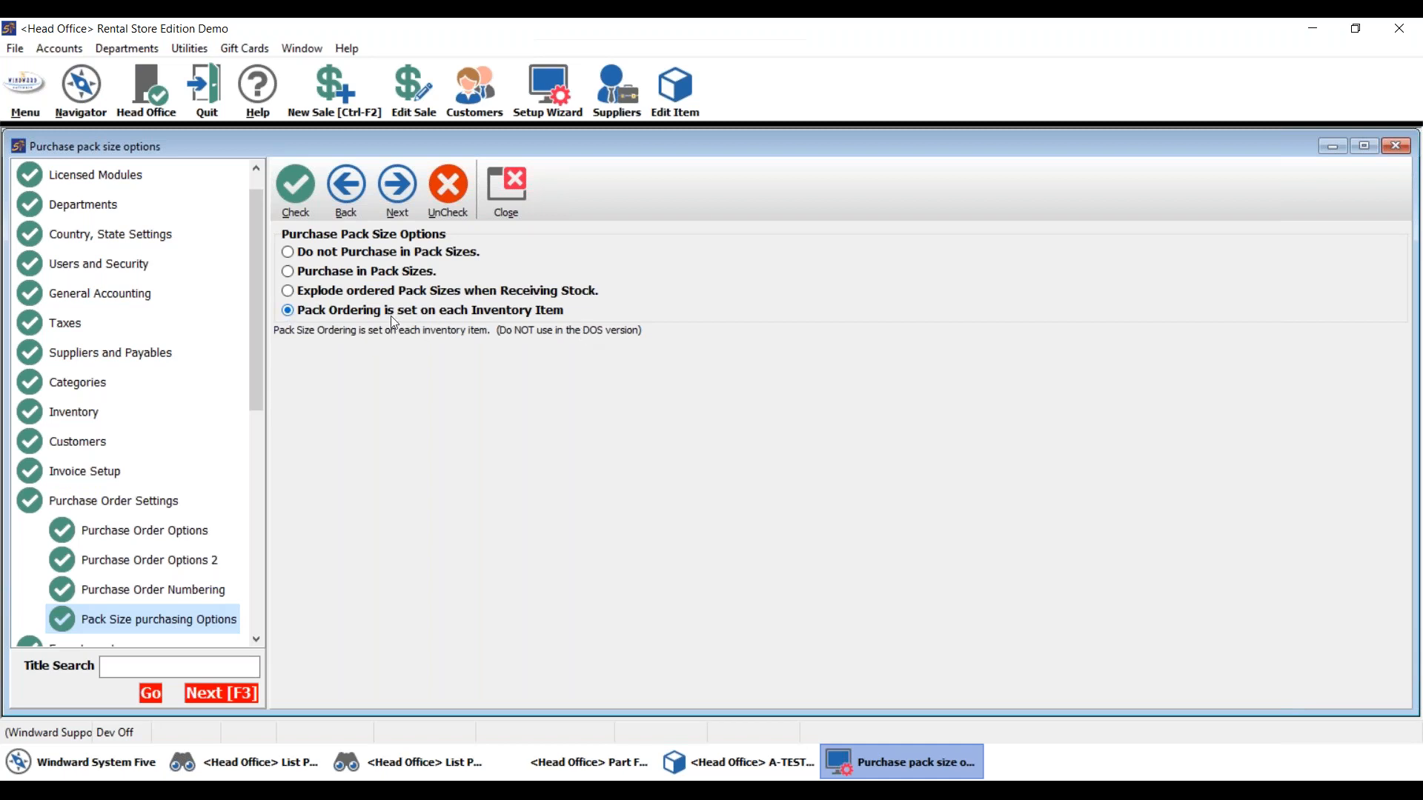
pyautogui.click(773, 774)
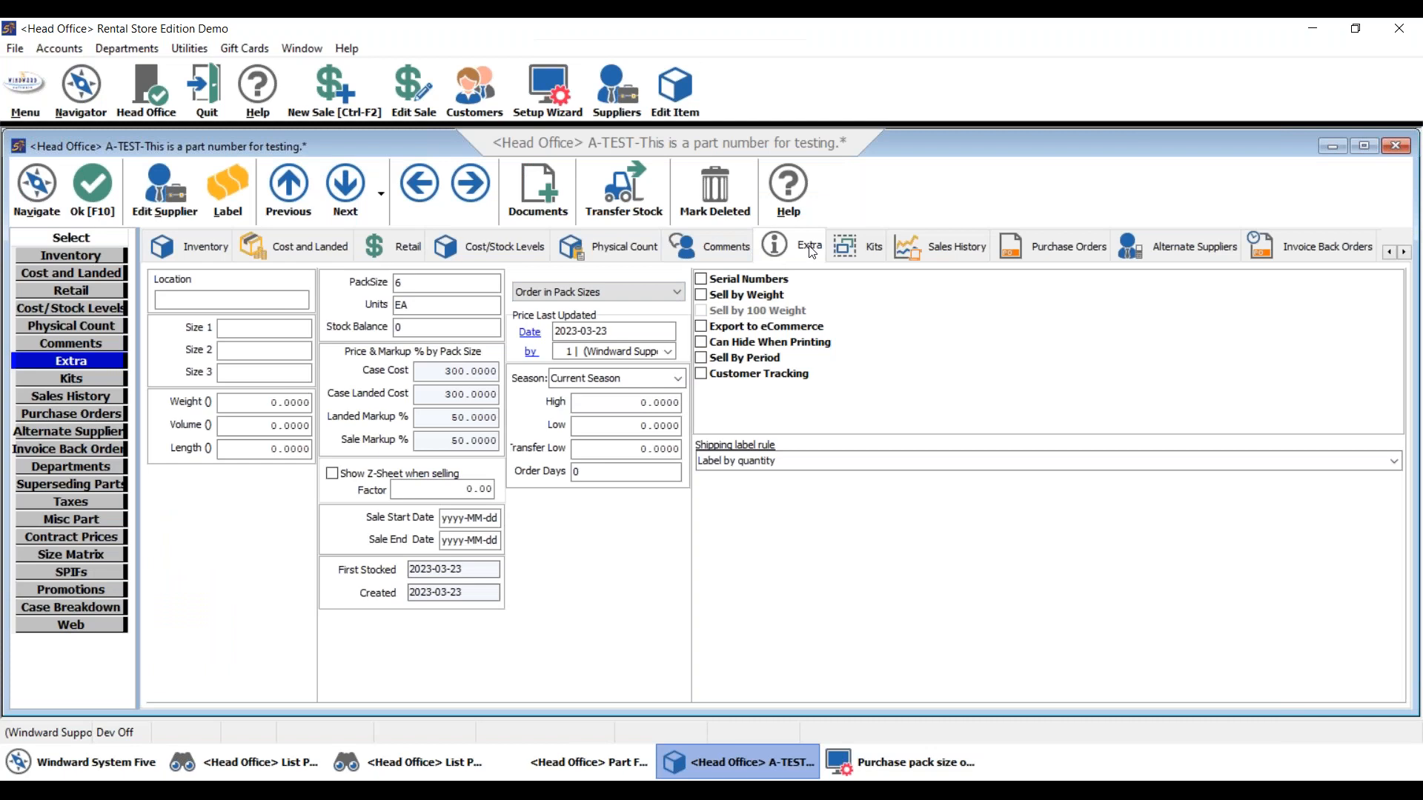
pyautogui.click(672, 294)
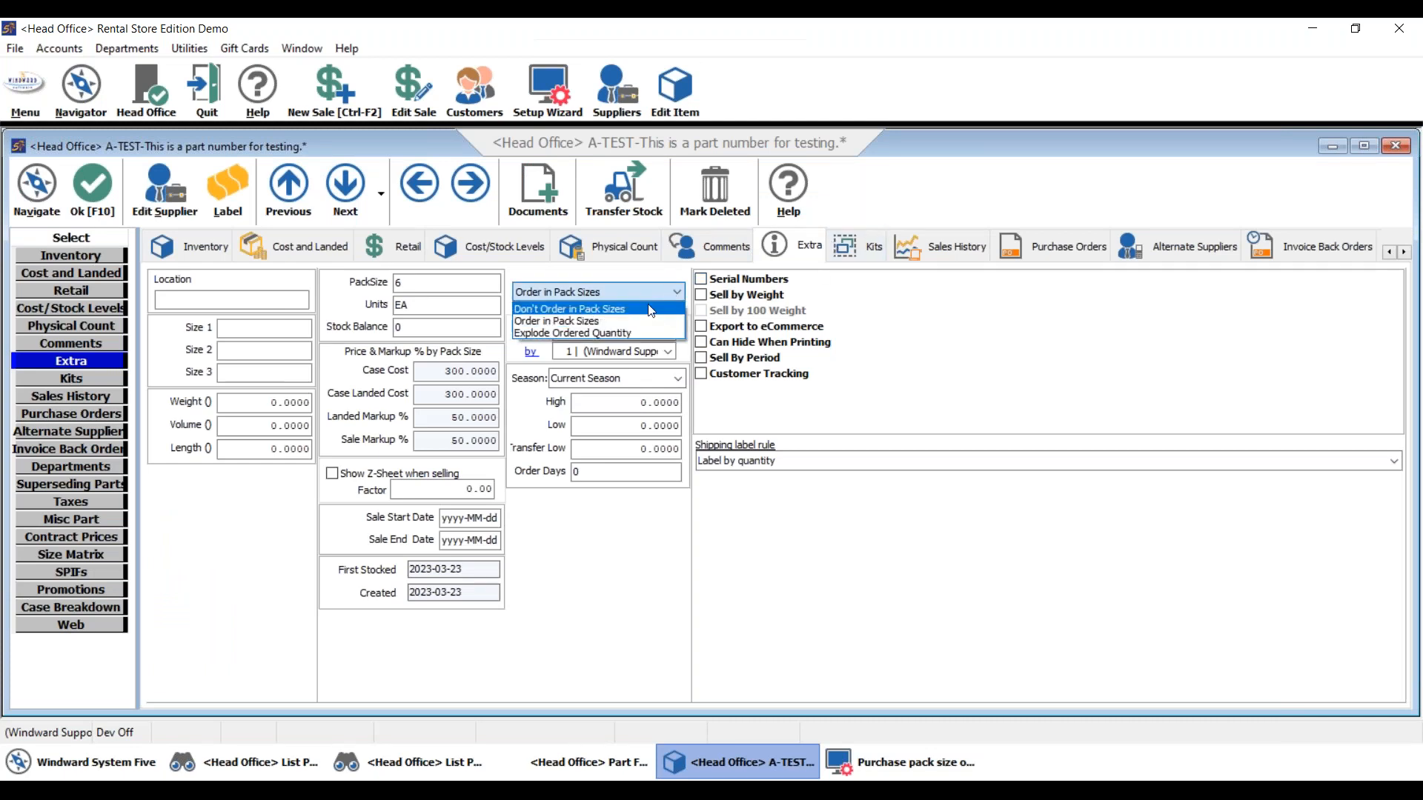
pyautogui.click(611, 320)
pyautogui.click(864, 762)
pyautogui.click(317, 272)
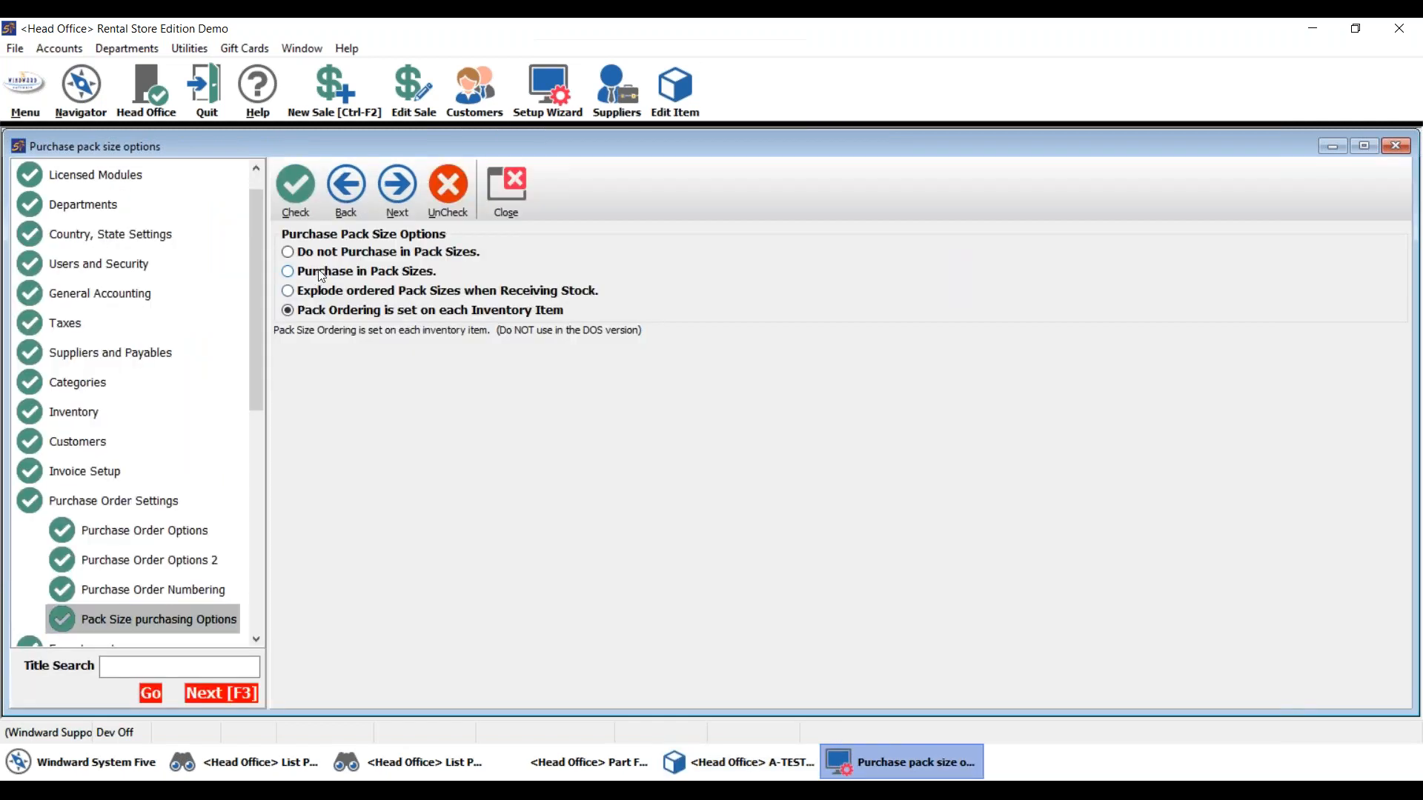
# - Set A-TEST's pack-size ordering to Explode Ordered Quantity
pyautogui.click(786, 759)
pyautogui.click(615, 287)
pyautogui.click(570, 333)
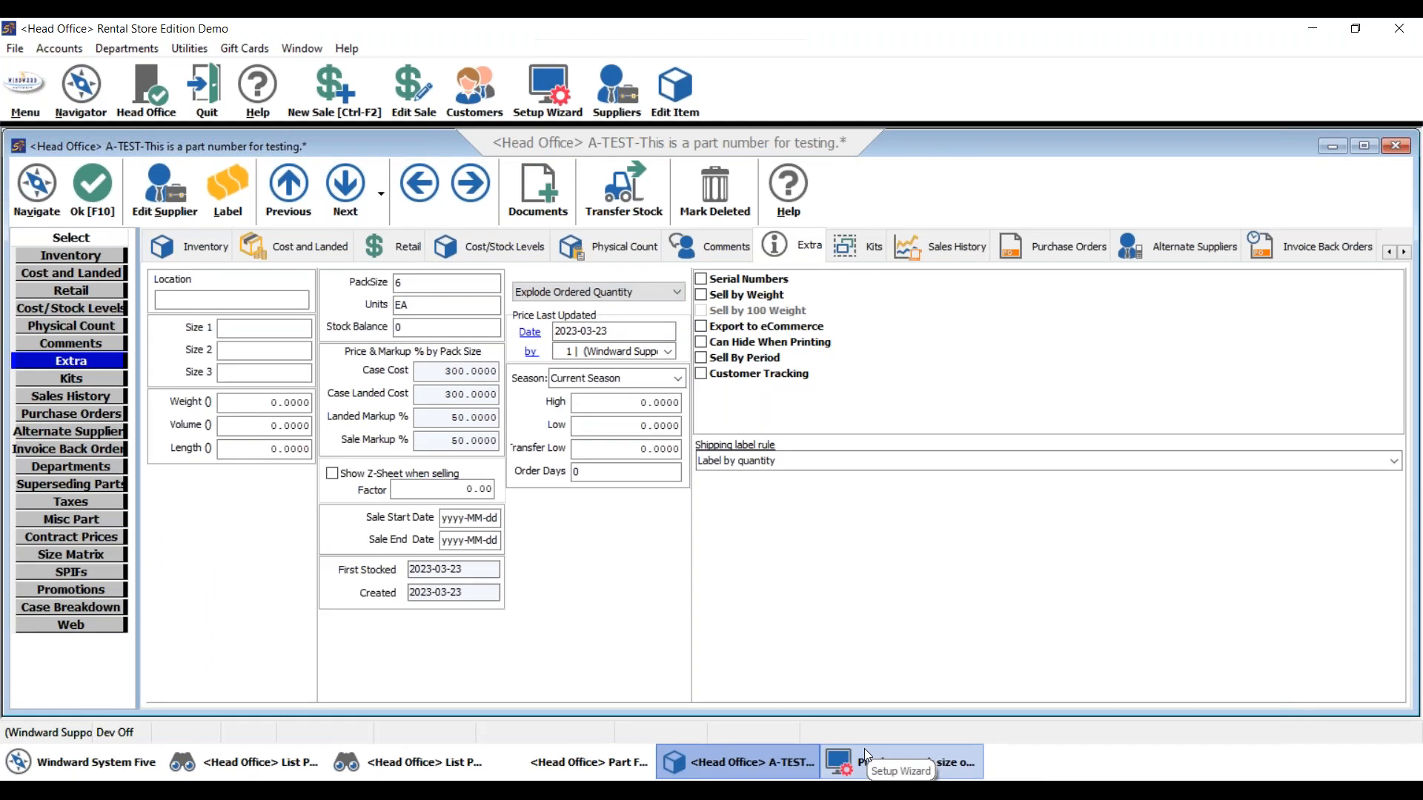
# - Confirm A-TEST has no multi-level case breakdown, then return to the global pack size options
pyautogui.click(74, 609)
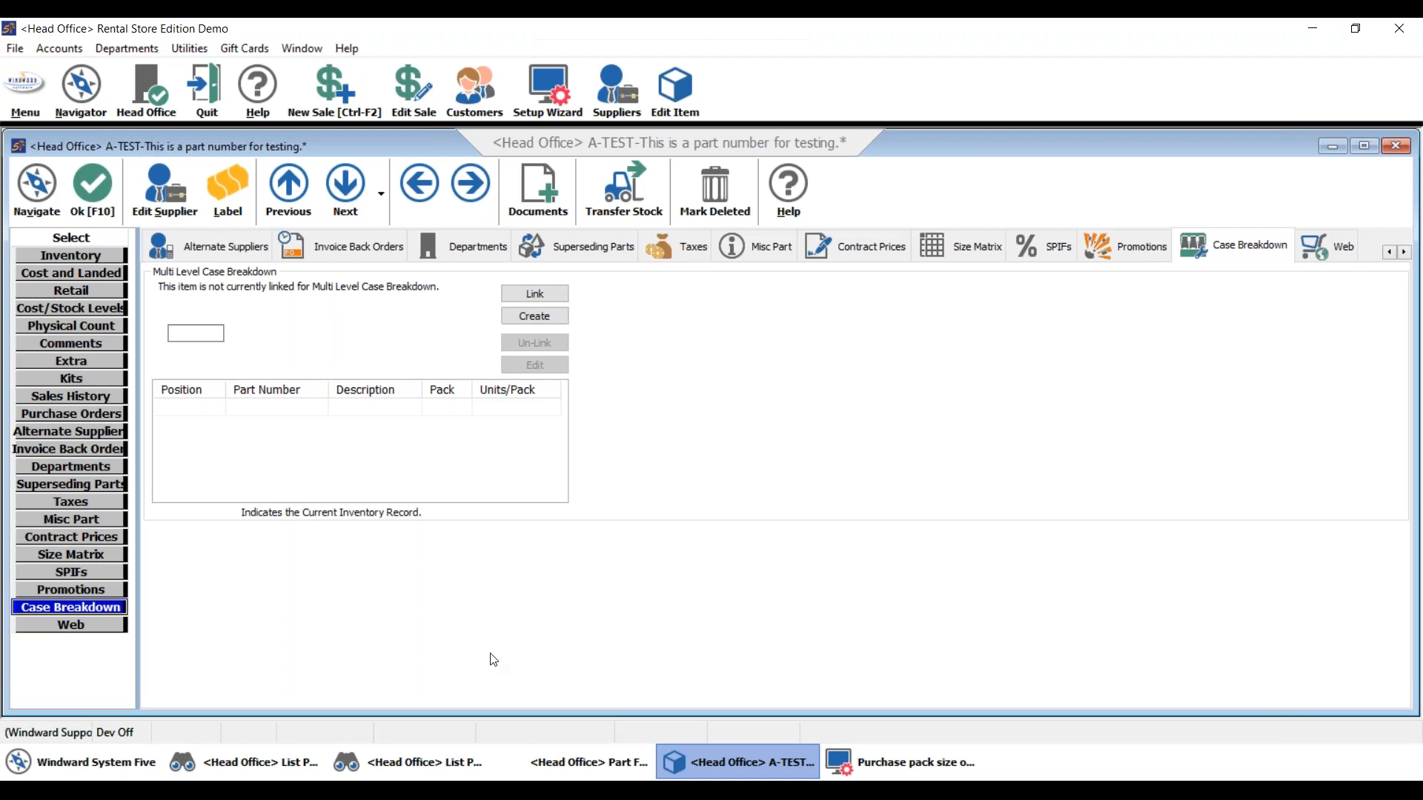
pyautogui.click(904, 762)
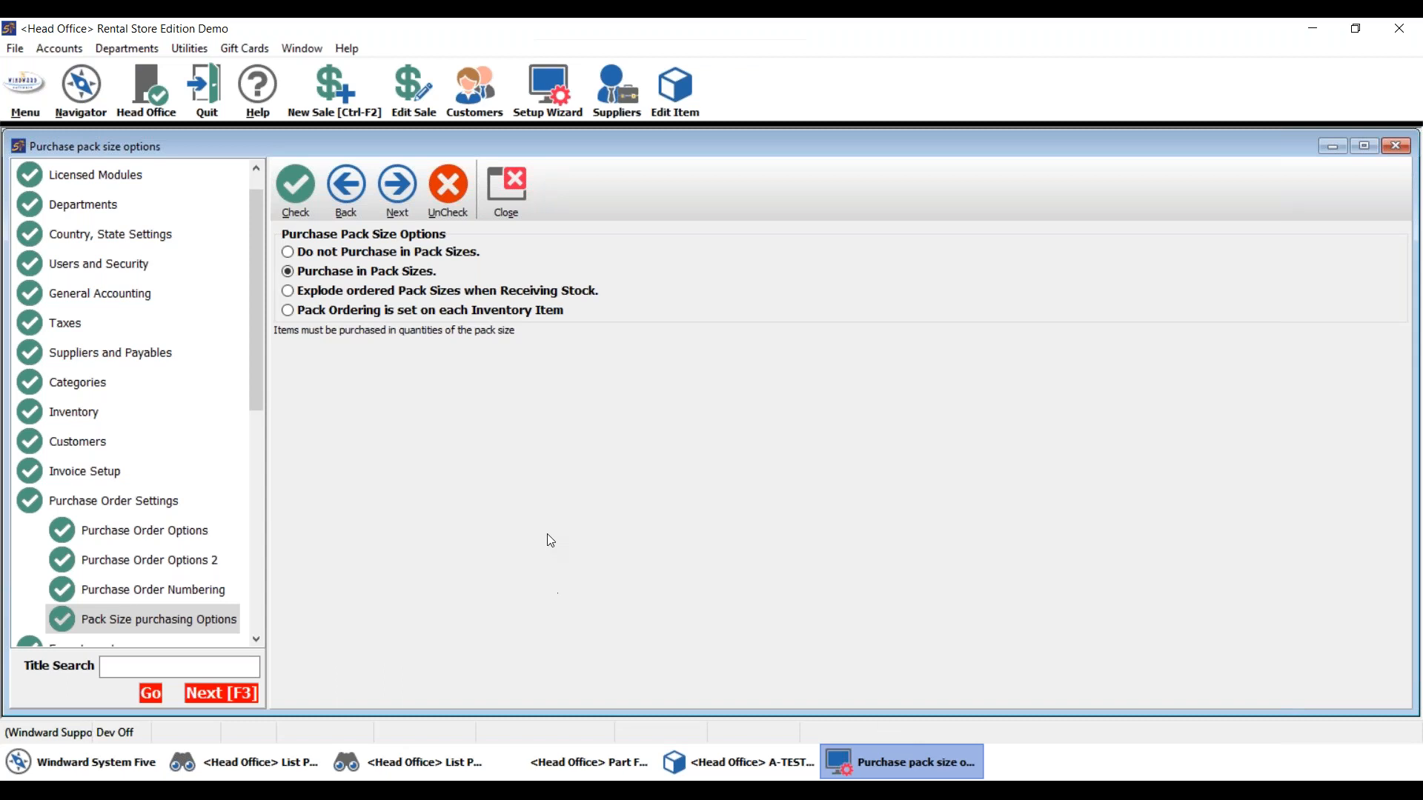
# - Try each global pack size purchasing option, keep Purchase in Pack Sizes, and return to A-TEST
pyautogui.click(331, 291)
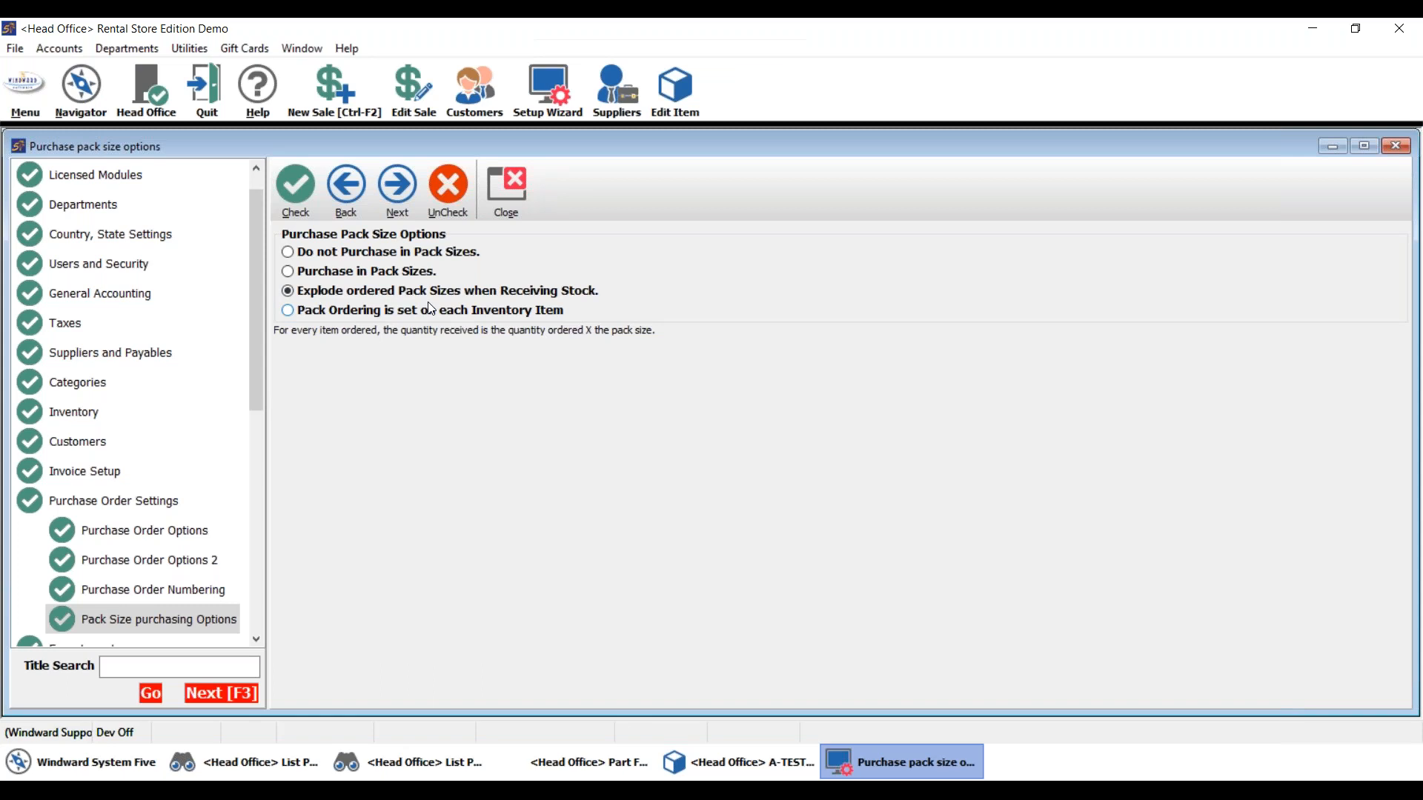
pyautogui.click(363, 272)
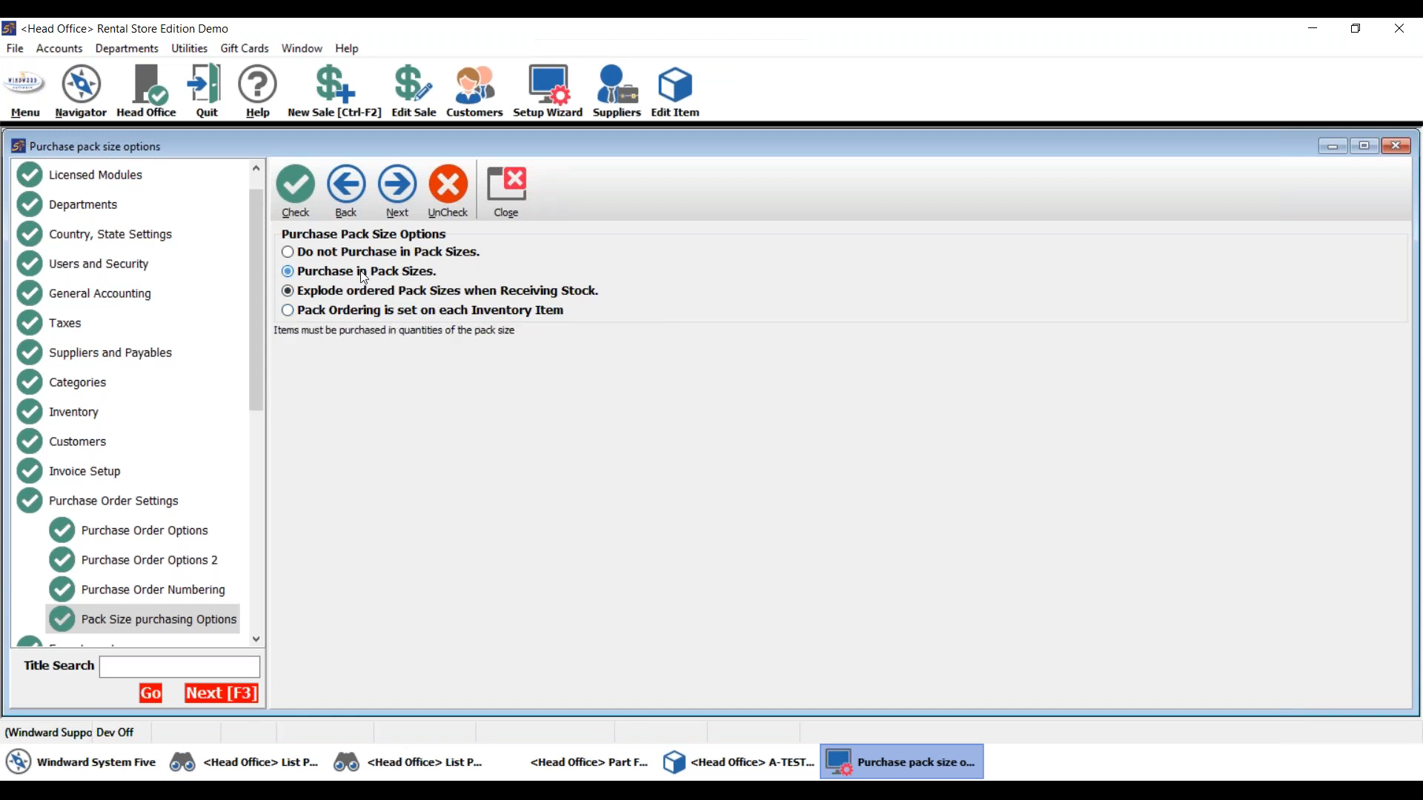
pyautogui.click(367, 314)
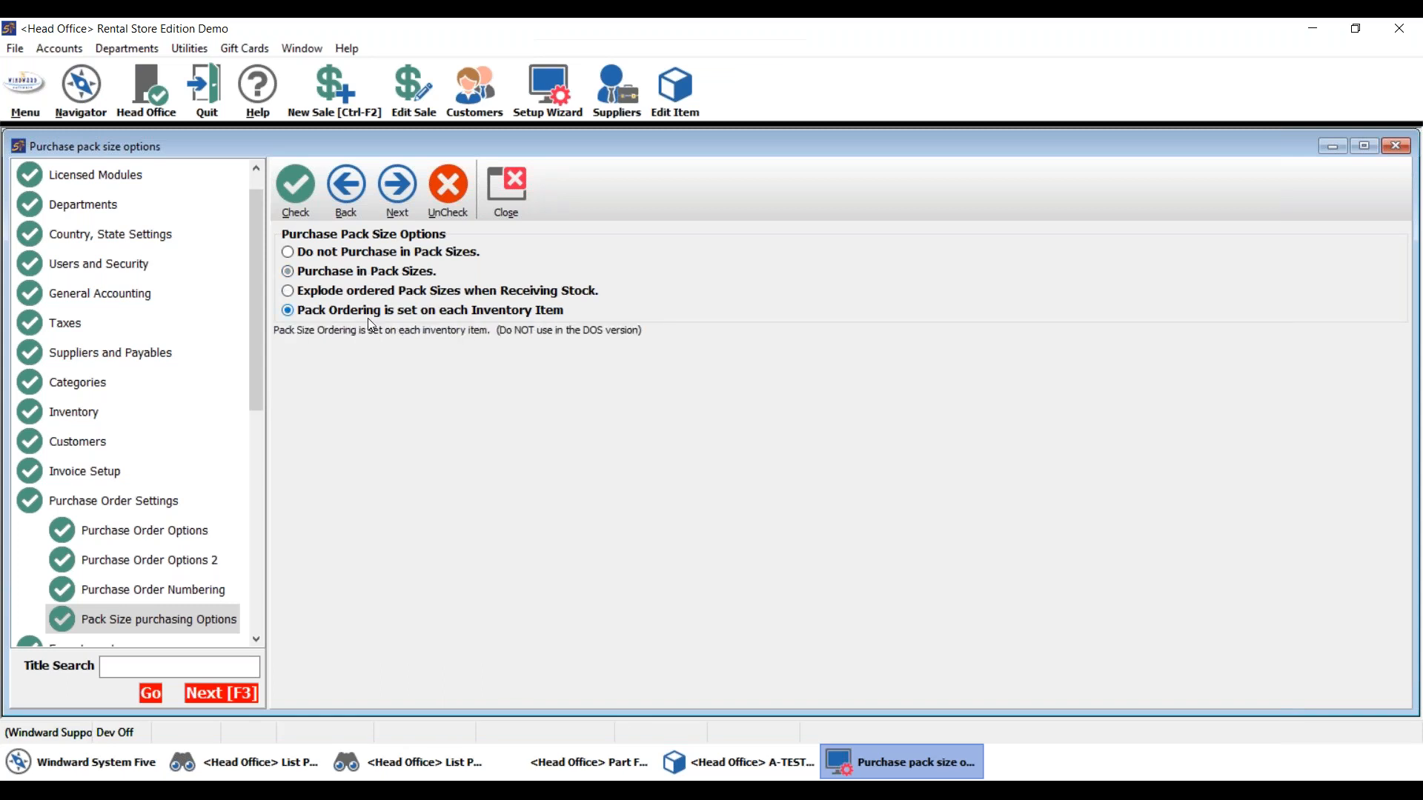
pyautogui.click(373, 272)
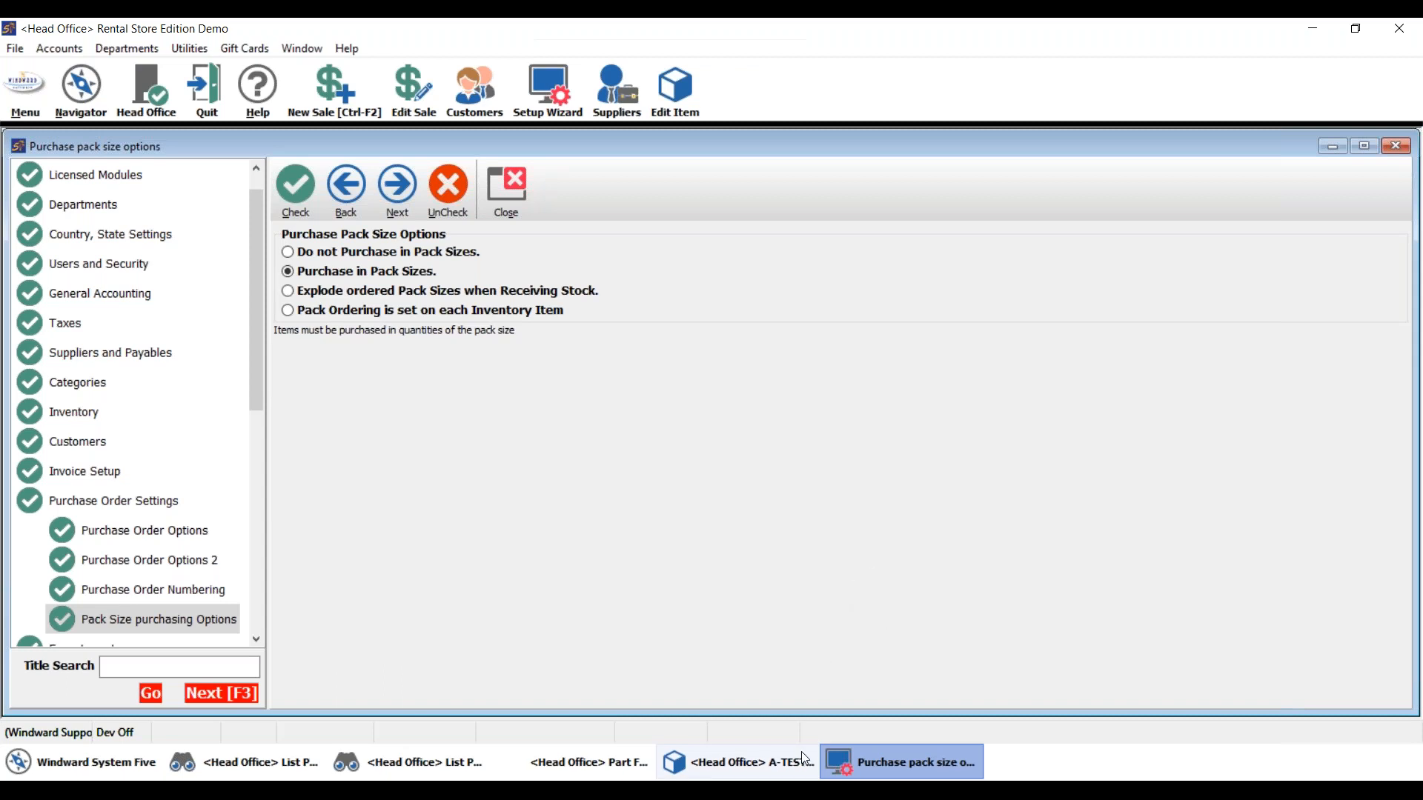
pyautogui.click(783, 750)
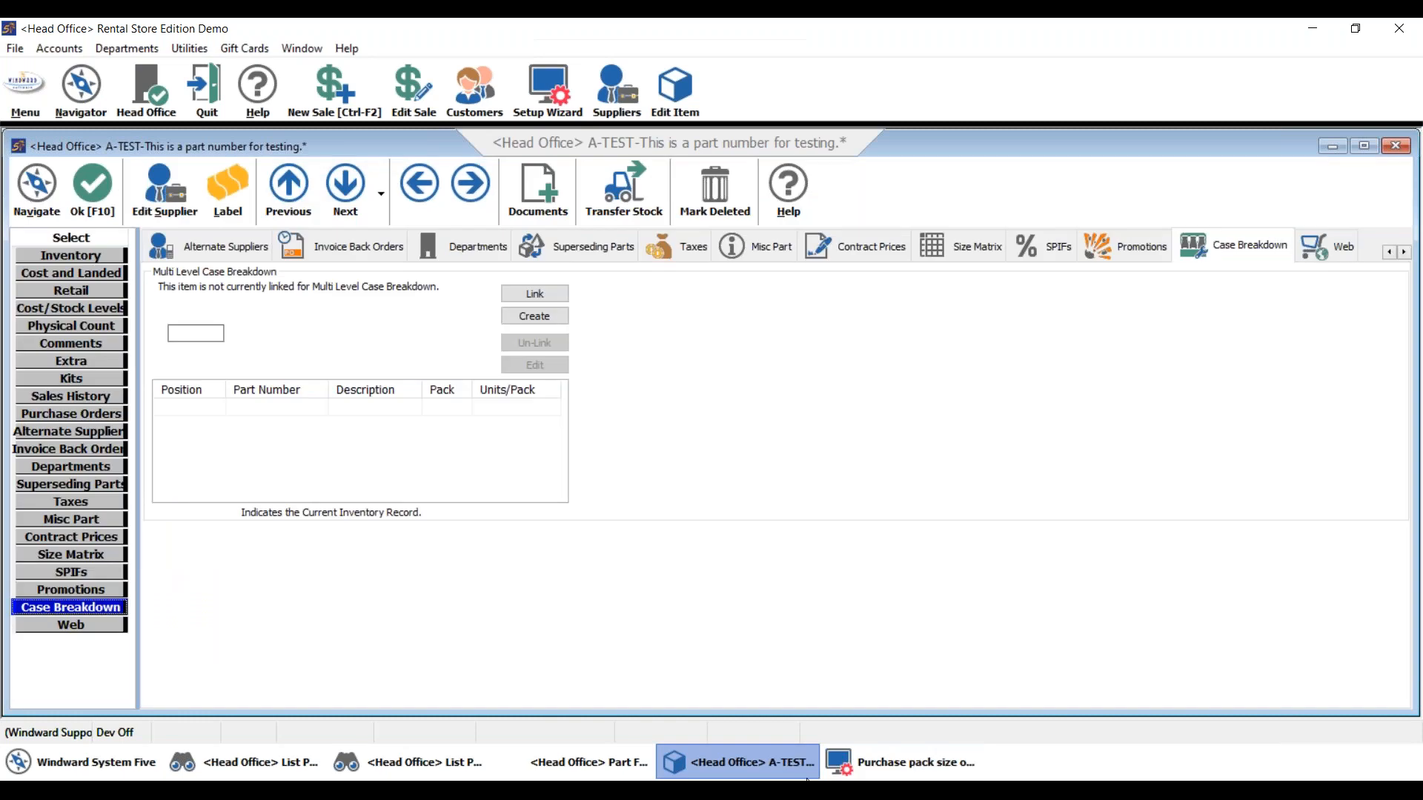
pyautogui.moveTo(797, 790)
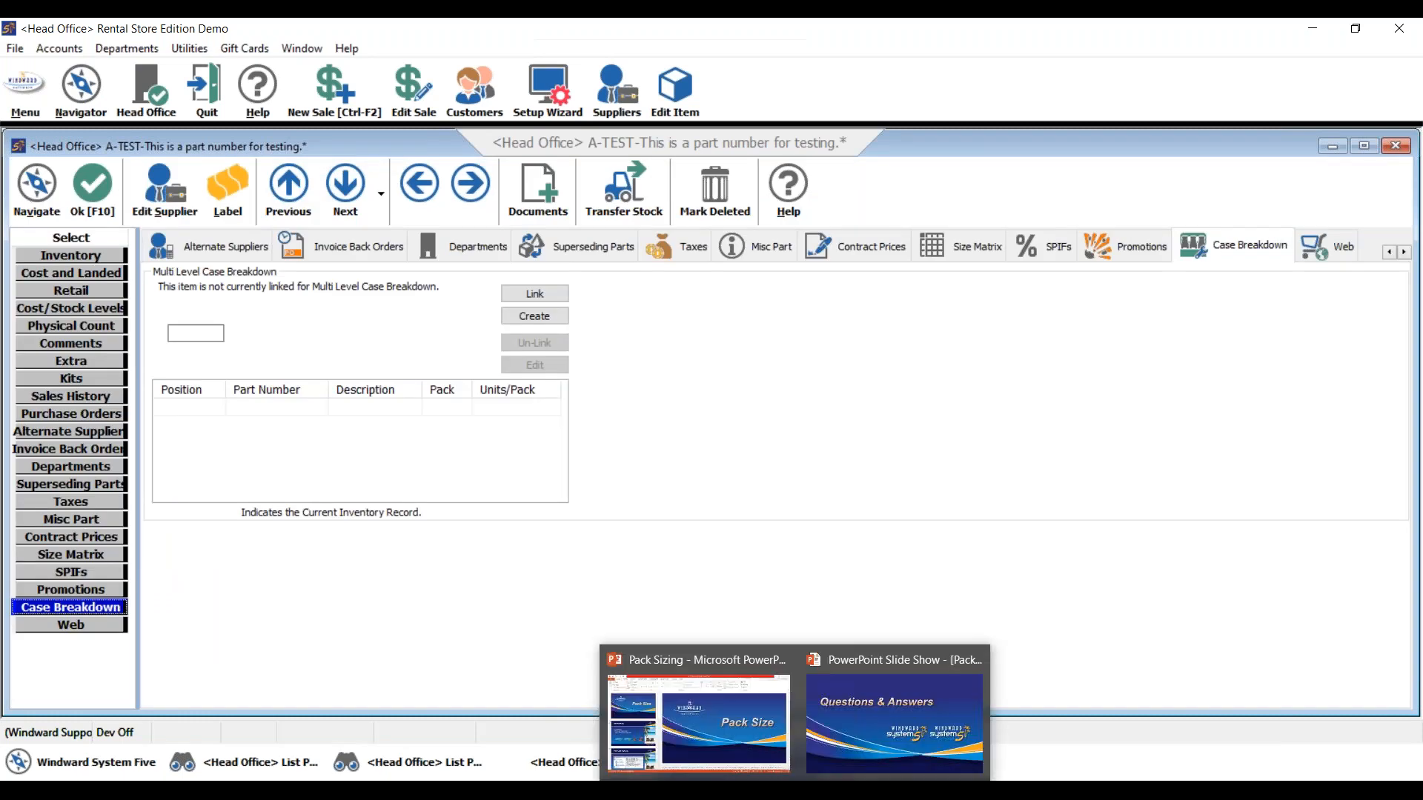
# - Step through the closing slides in the slide show, ending on Training Events
pyautogui.click(851, 757)
pyautogui.press('Right')
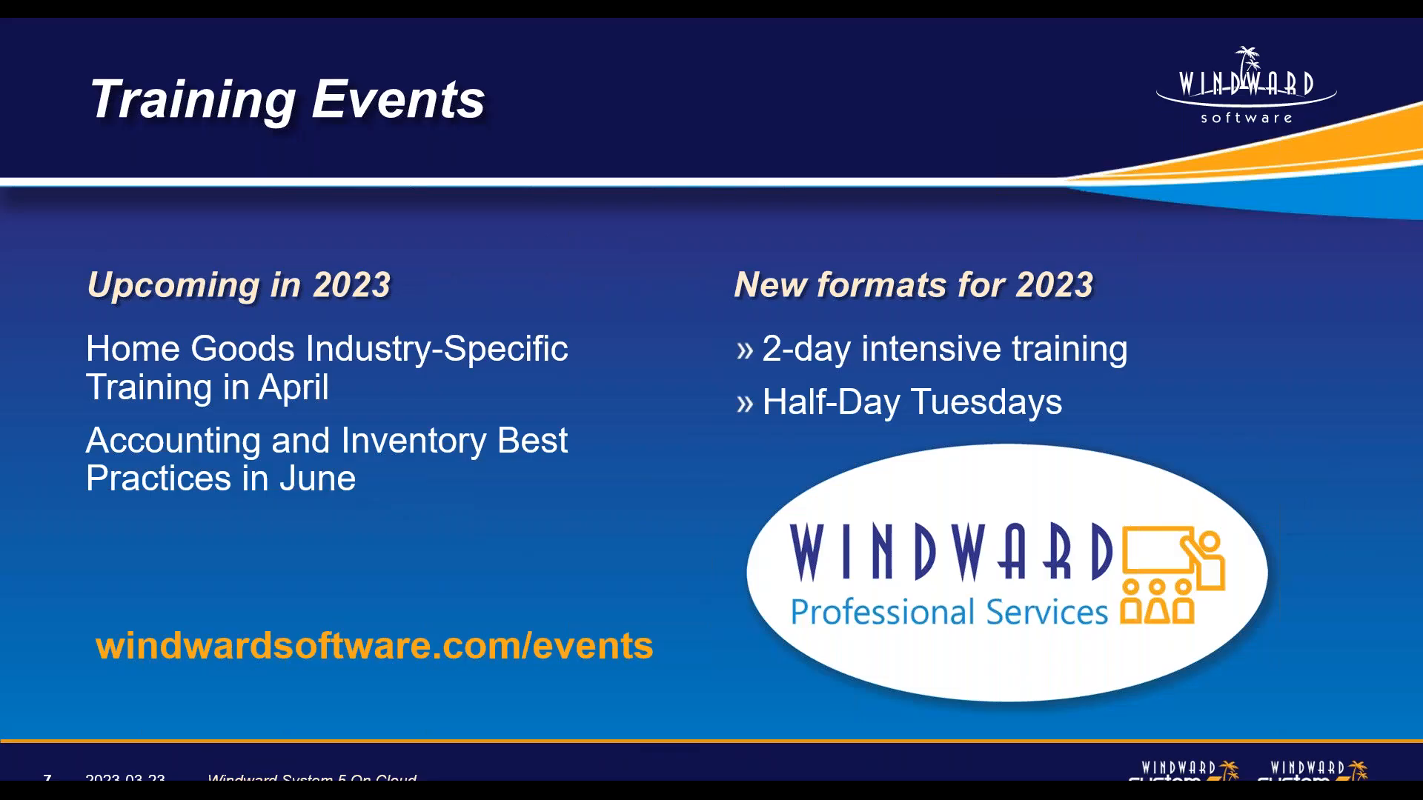
pyautogui.press('Right')
pyautogui.press('Right')
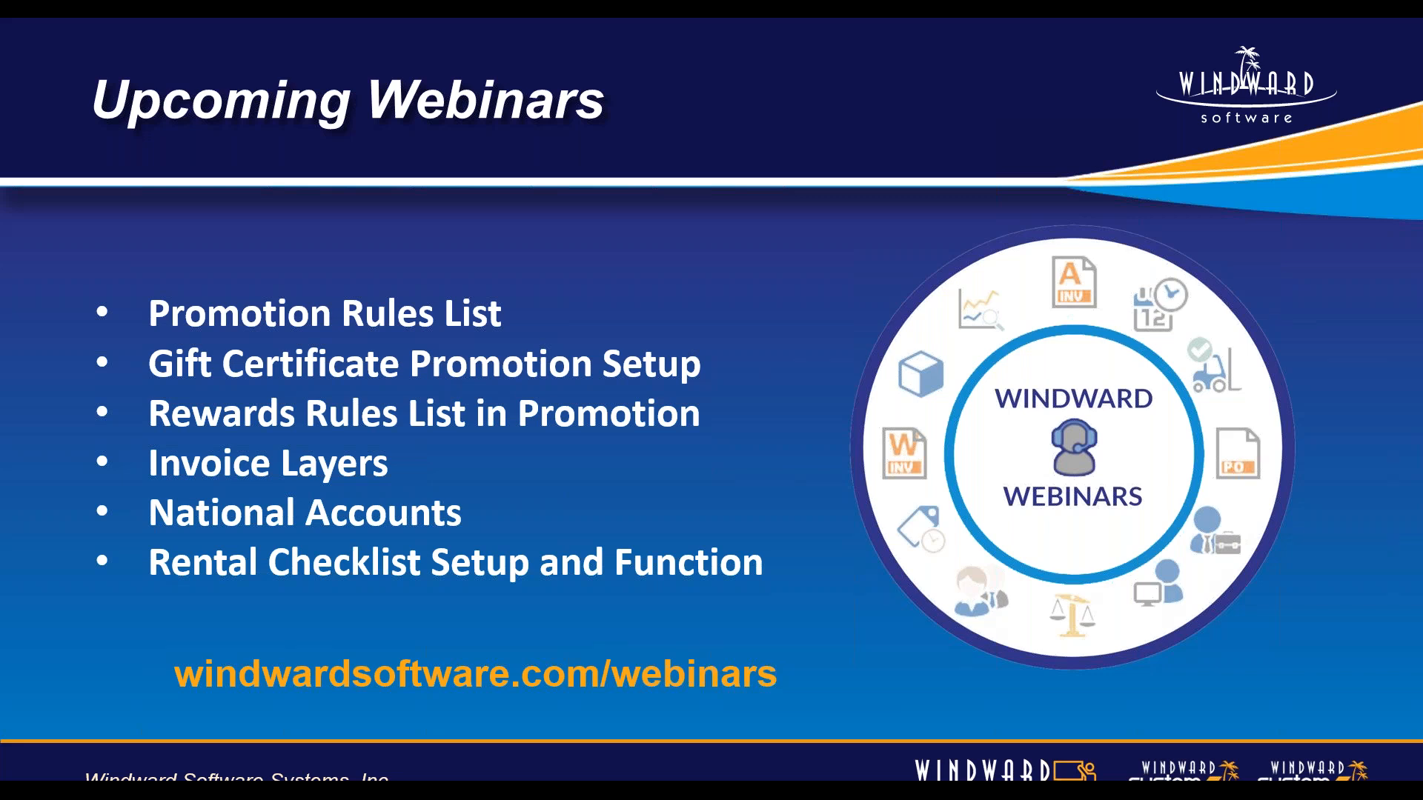
pyautogui.press('Right')
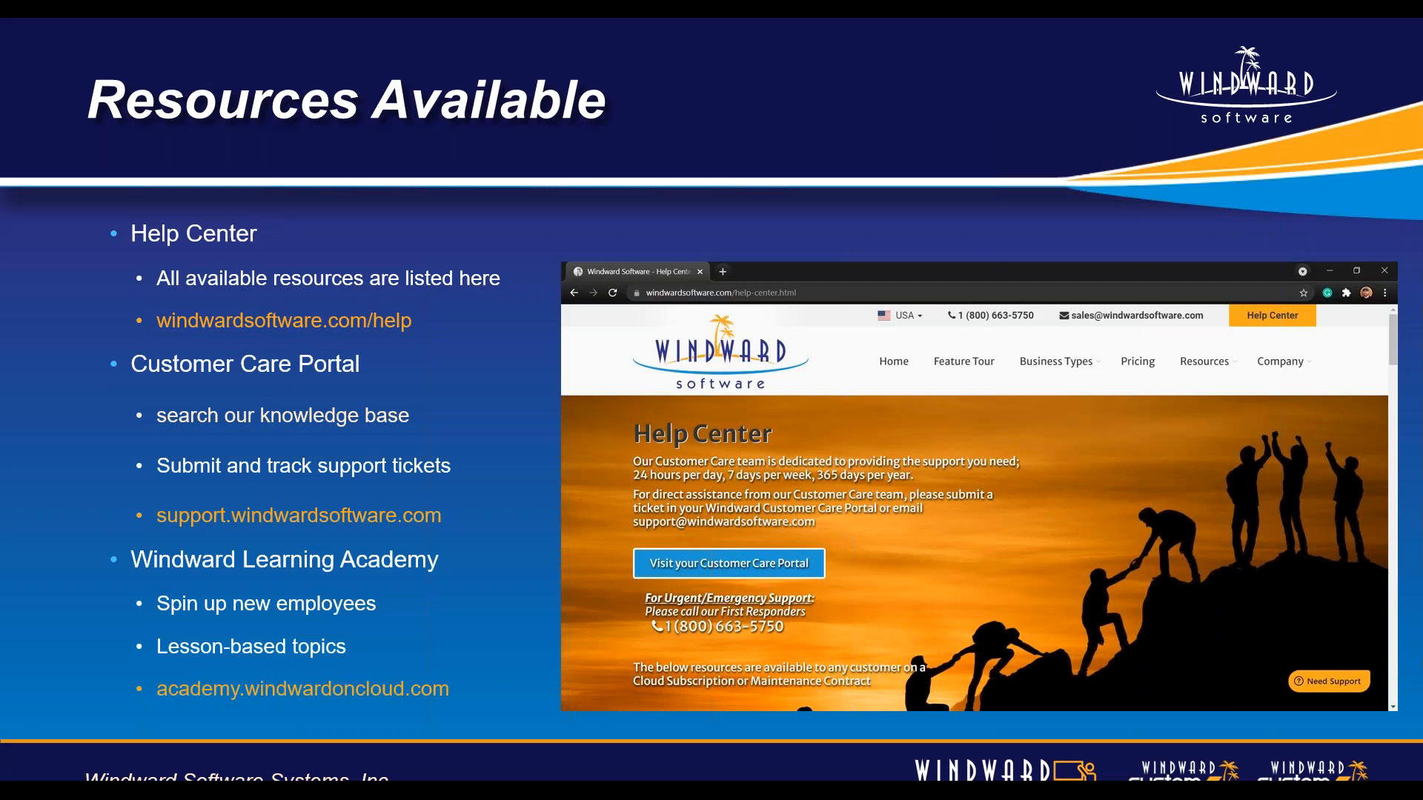
pyautogui.press('Right')
pyautogui.press('Right')
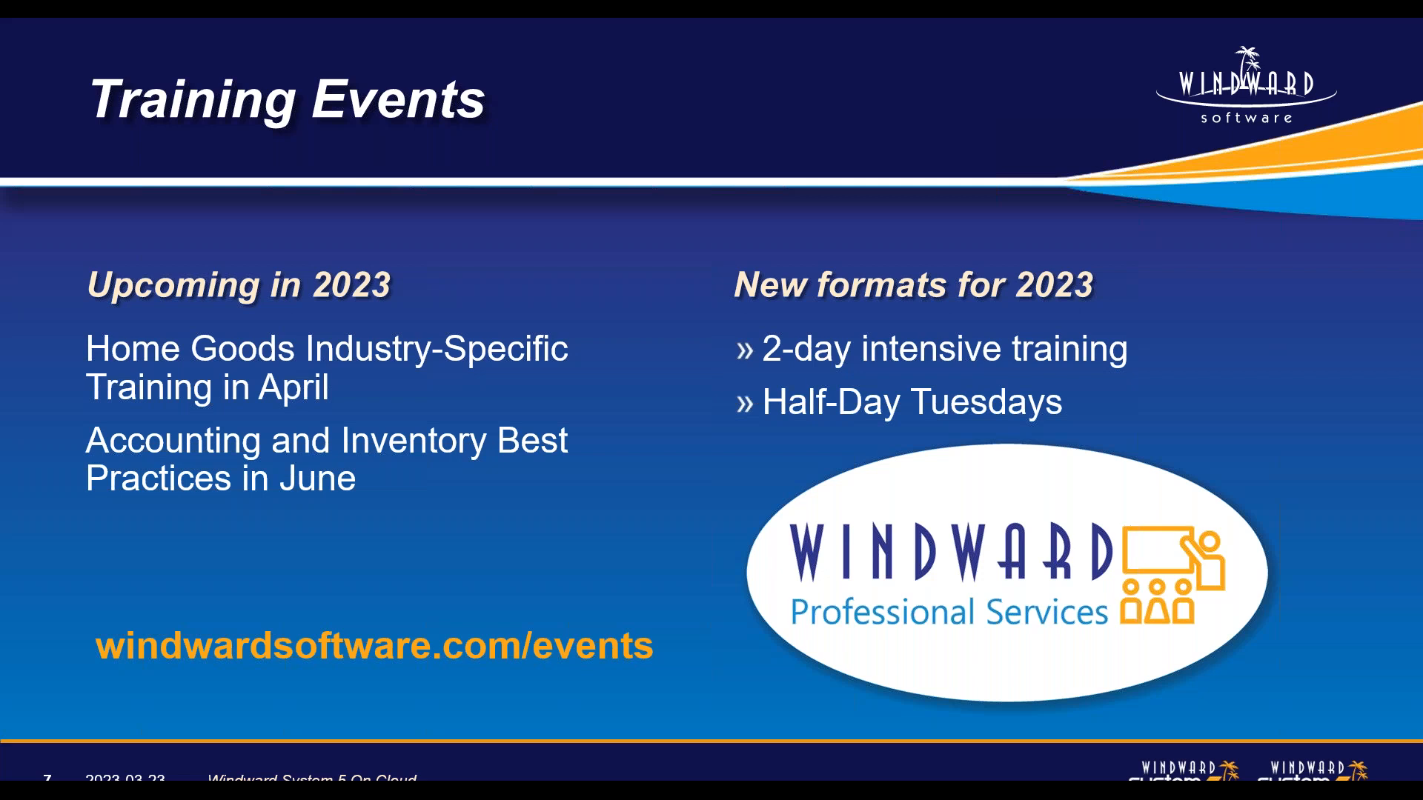
pyautogui.press('Right')
pyautogui.press('Left')
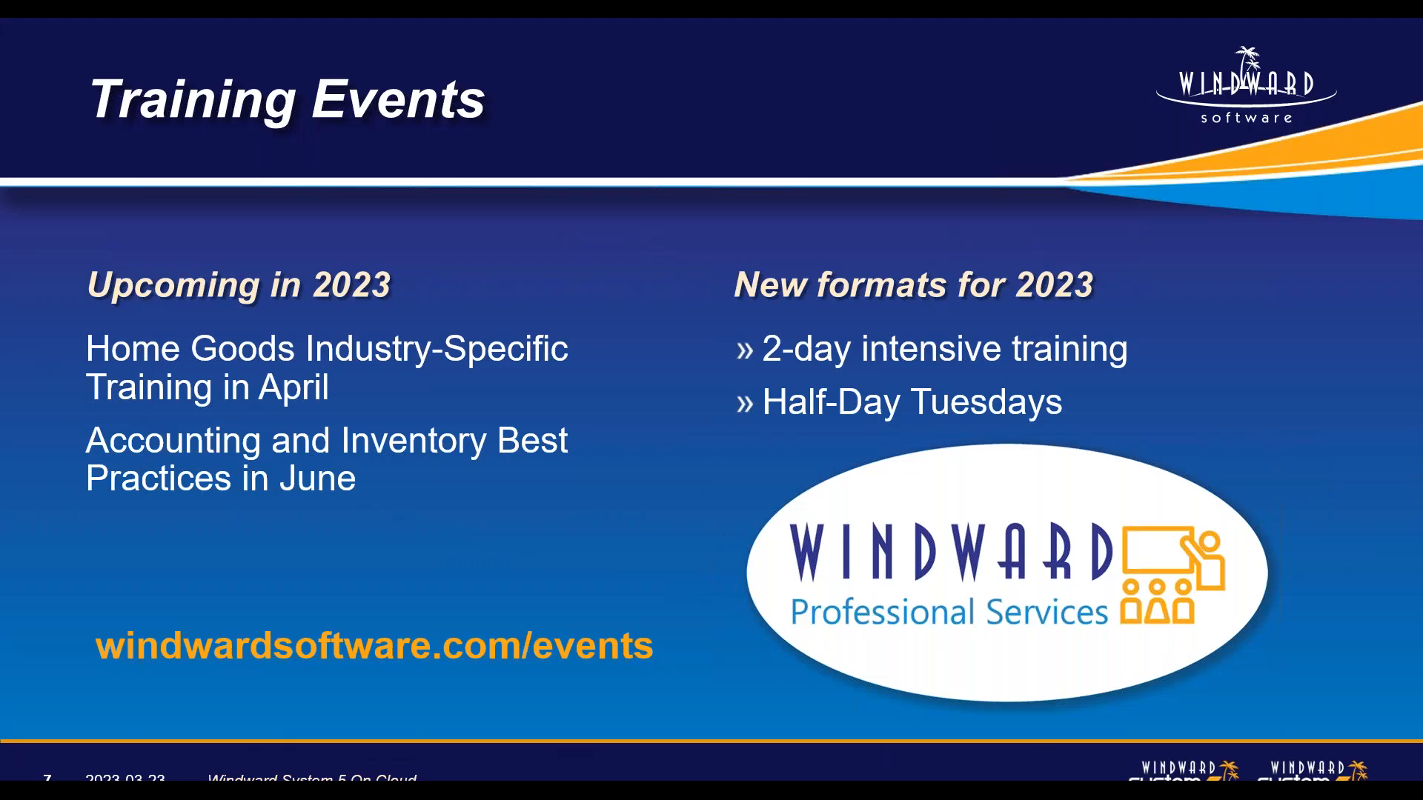